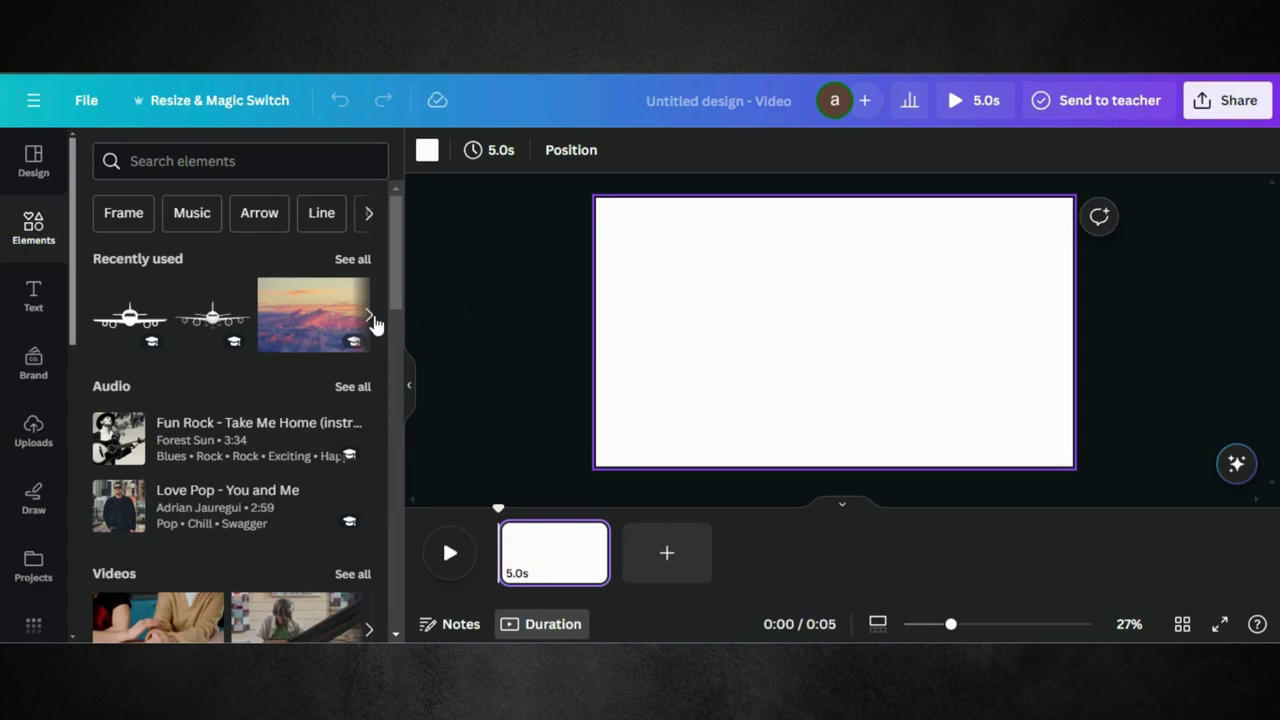
Add the recently used city skyline photo with waterfront benches to the page and shrink it toward the page's lower middle
click(370, 318)
click(370, 318)
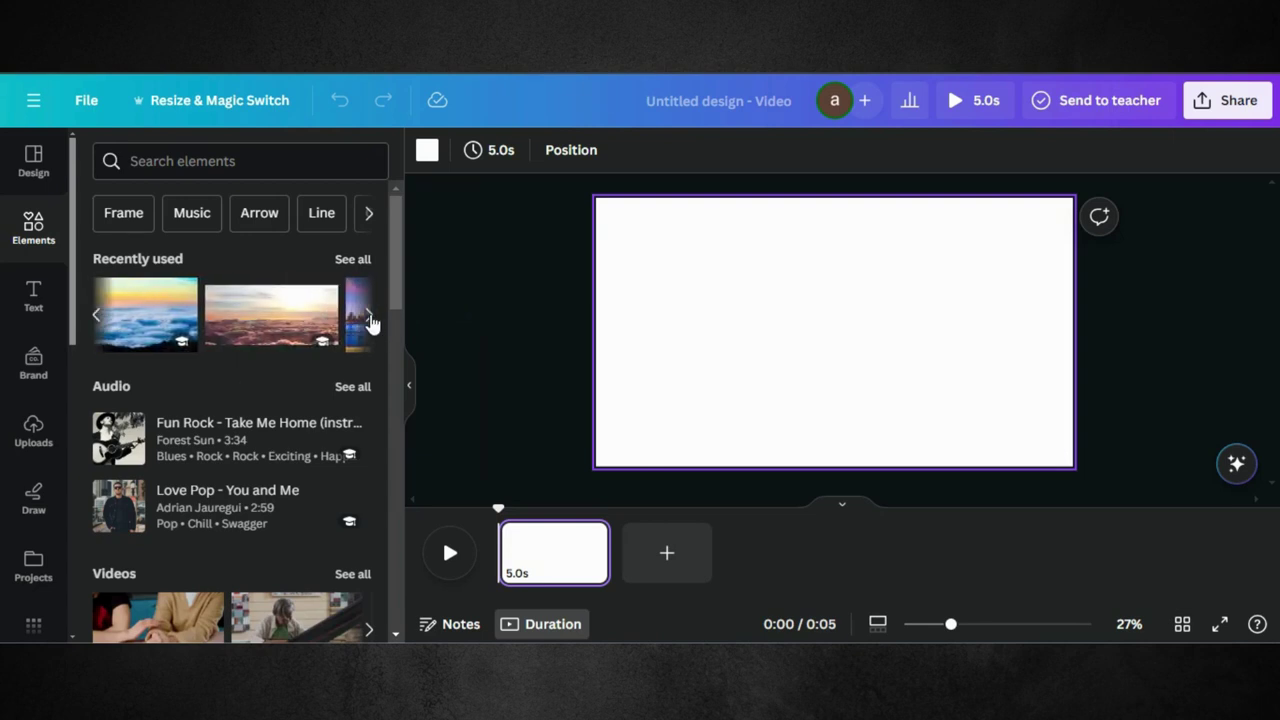
click(370, 318)
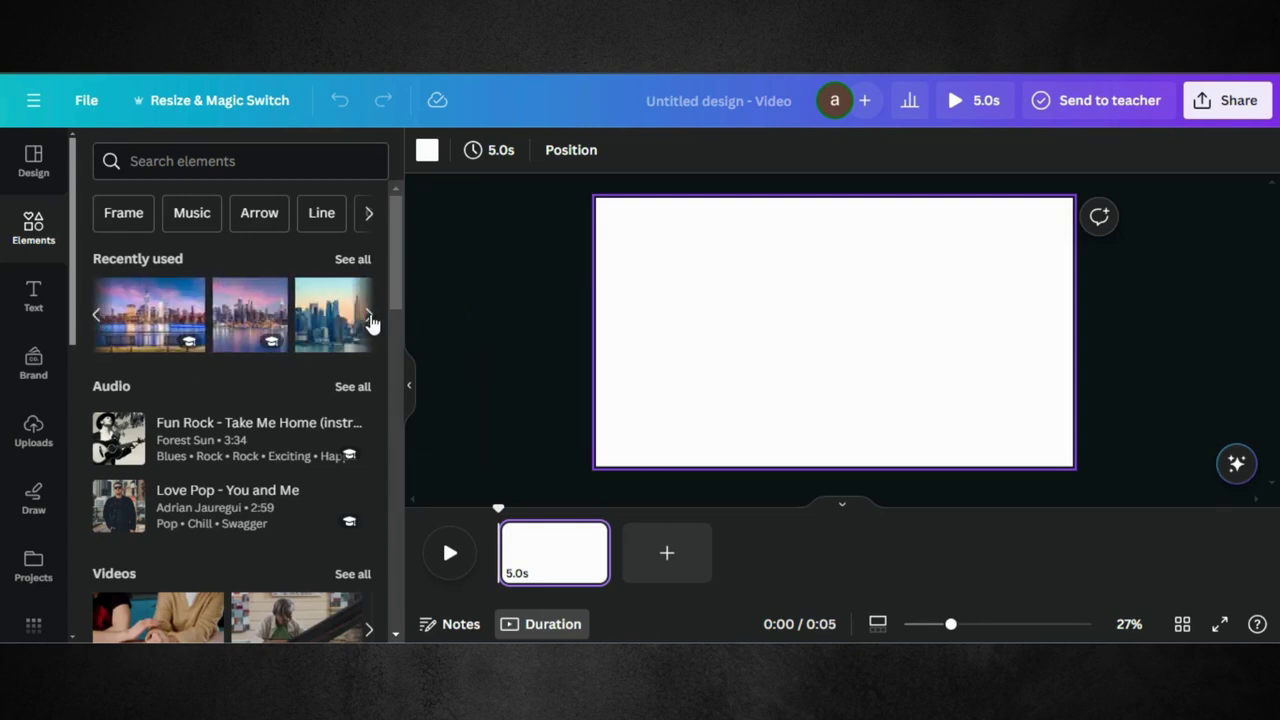
click(146, 313)
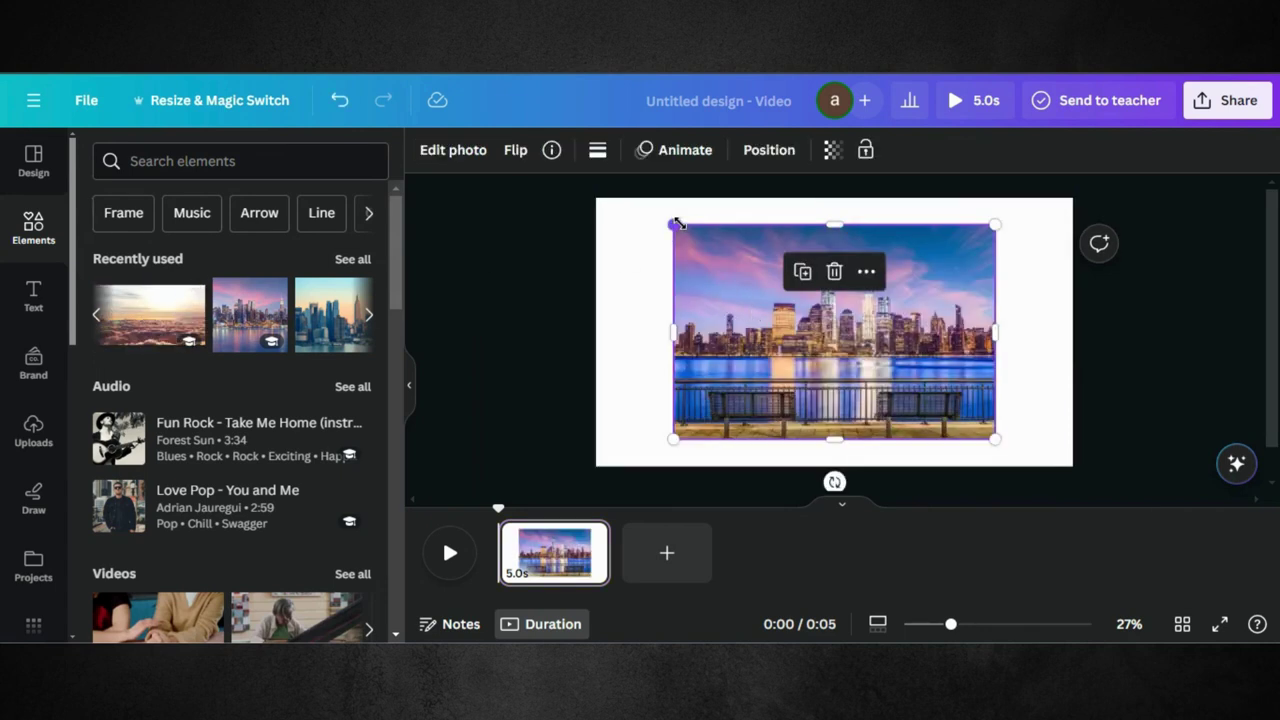
drag(674, 224, 752, 277)
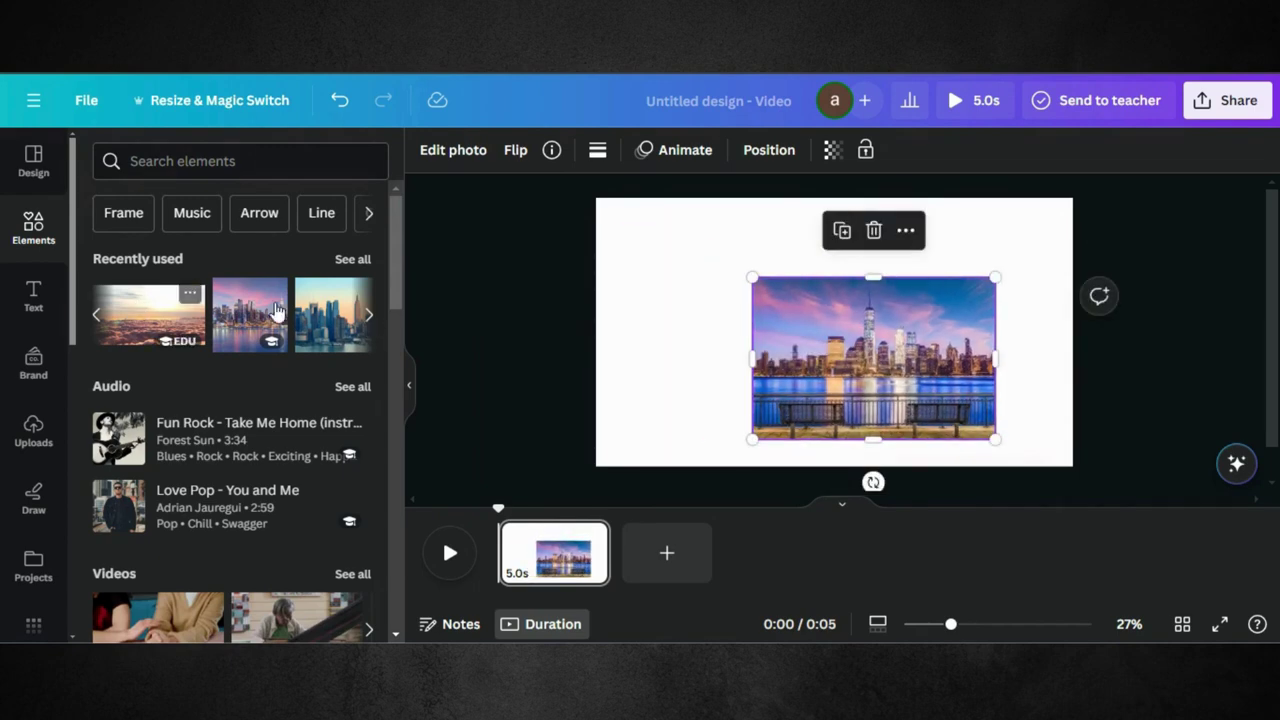
Add the recently used pink sunset clouds photo to the page and scale it down
click(369, 314)
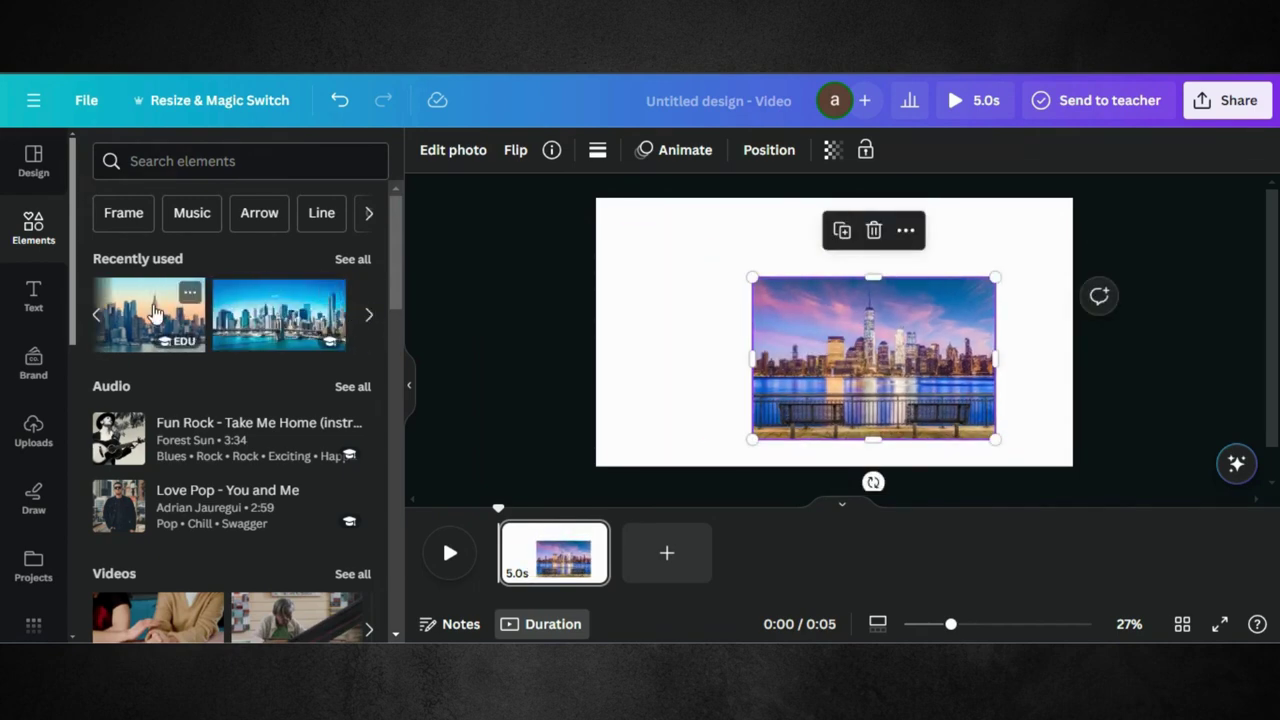
click(97, 316)
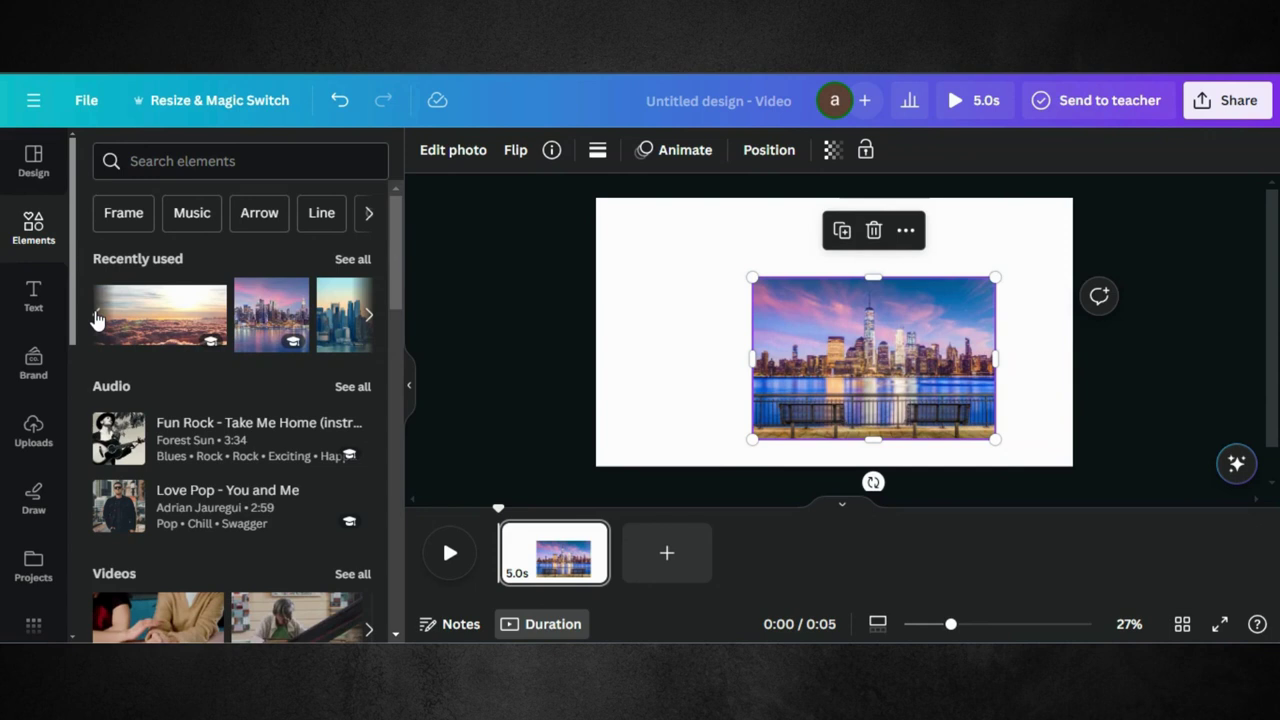
click(97, 318)
click(97, 318)
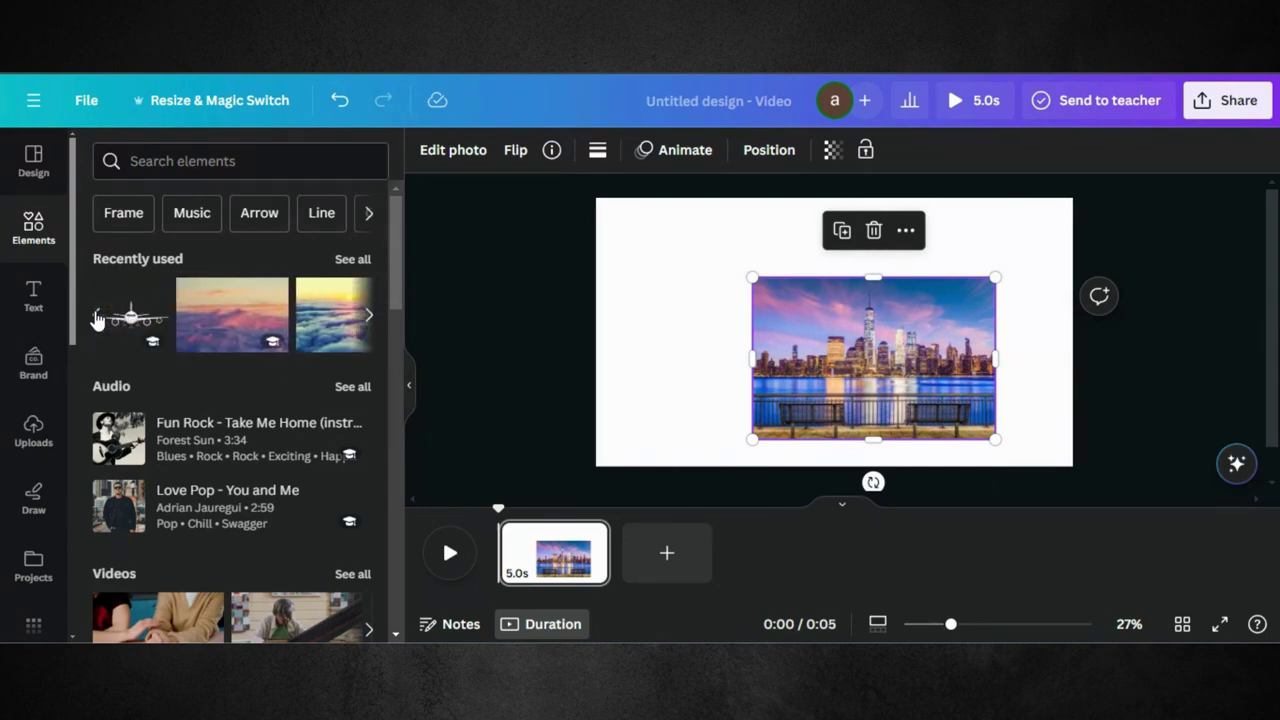
click(235, 313)
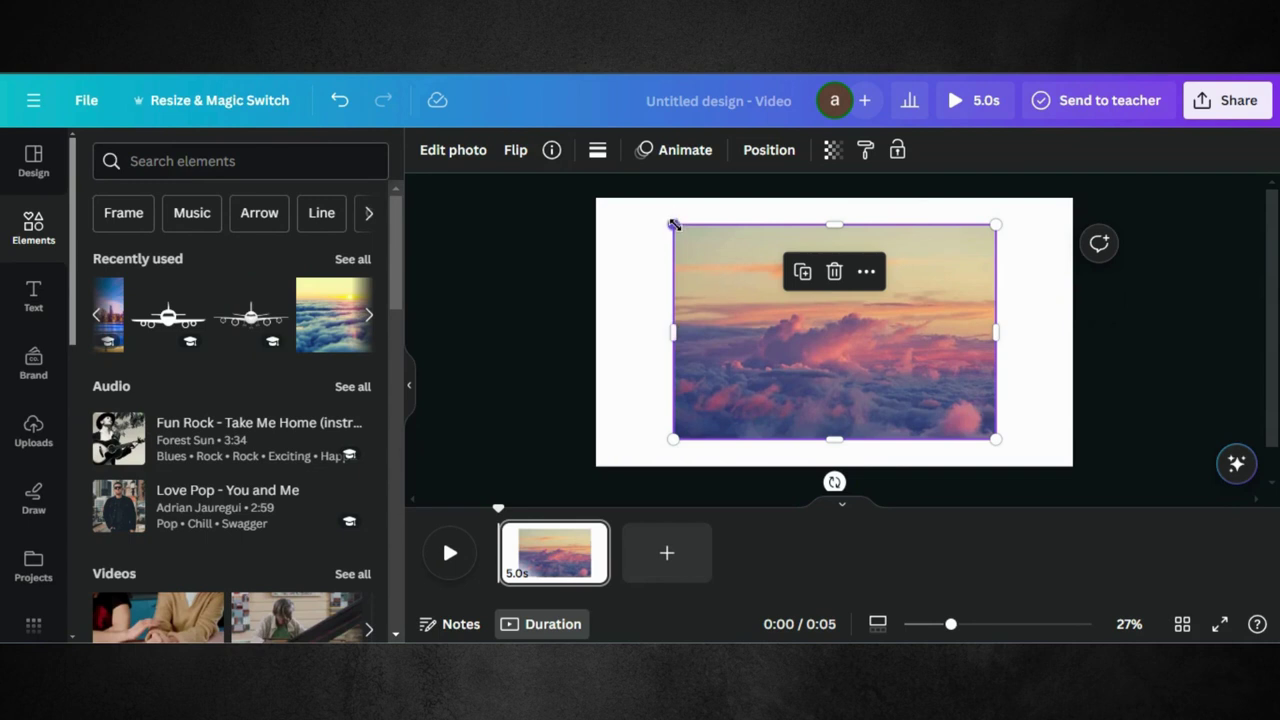
drag(674, 225, 752, 277)
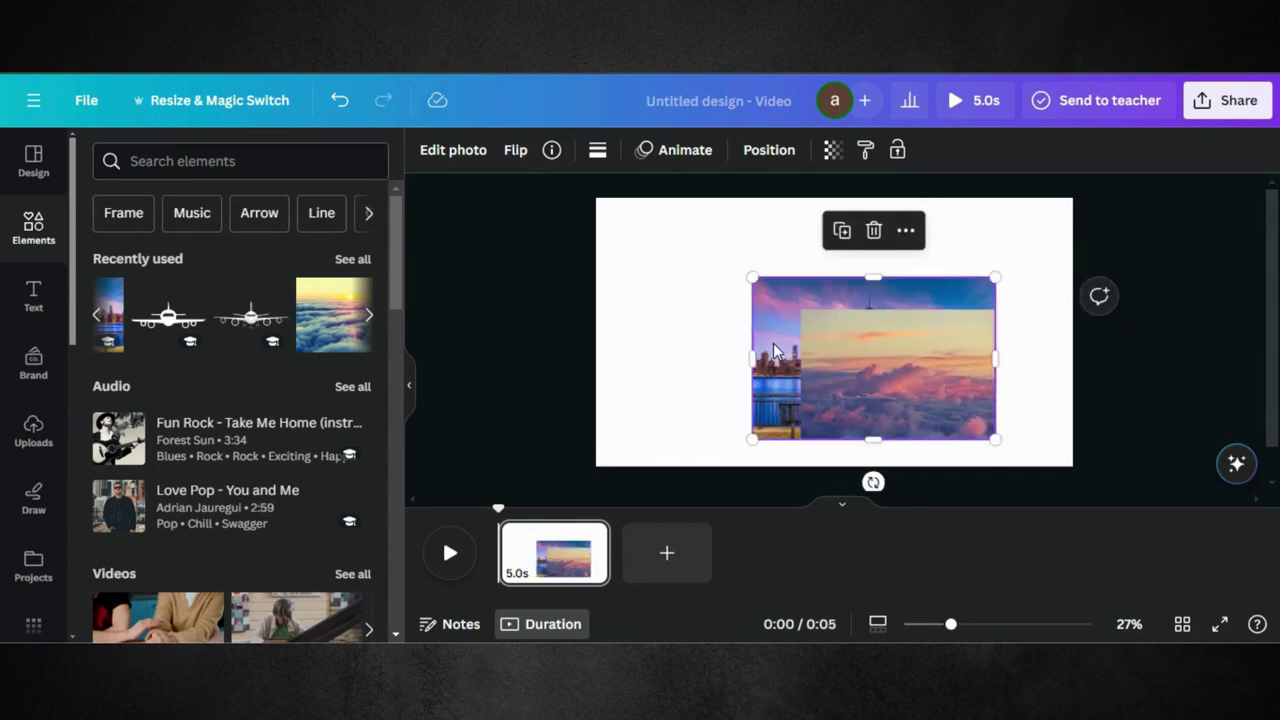
Stack the clouds photo directly above the skyline photo, matching their widths so together they span the page height
drag(775, 350, 871, 239)
click(752, 390)
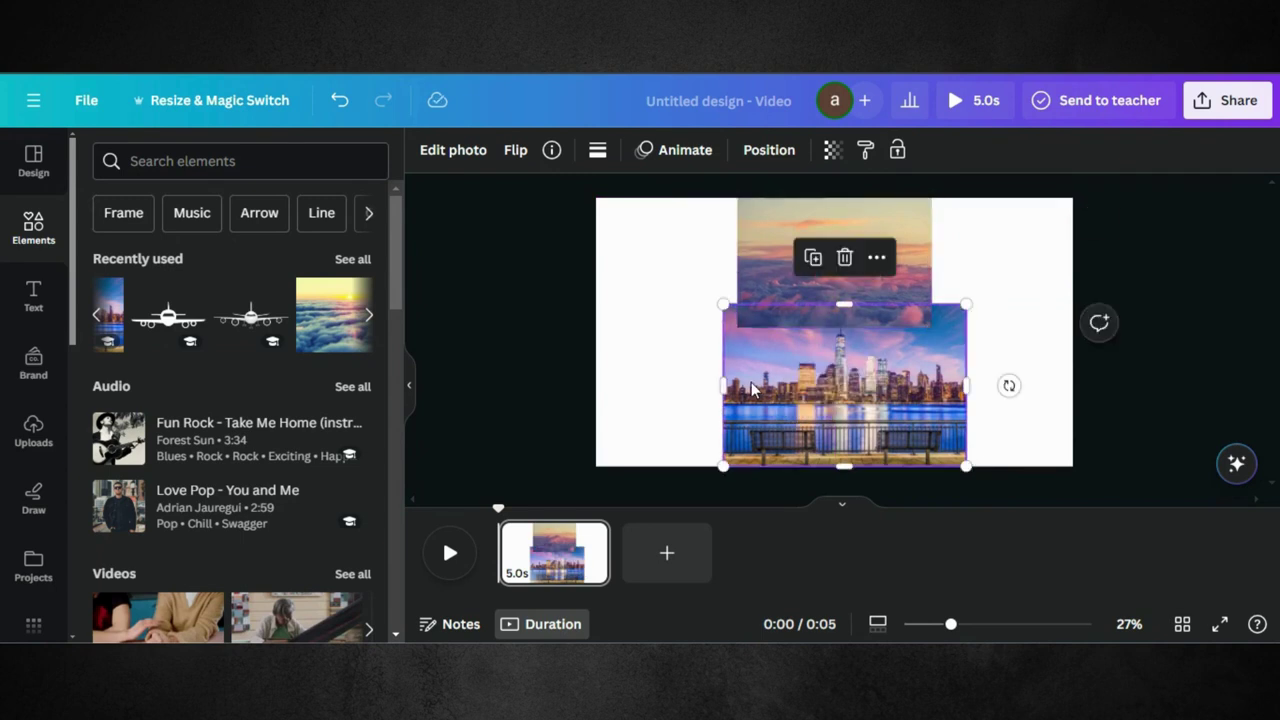
drag(968, 302, 931, 327)
drag(724, 327, 731, 331)
click(784, 296)
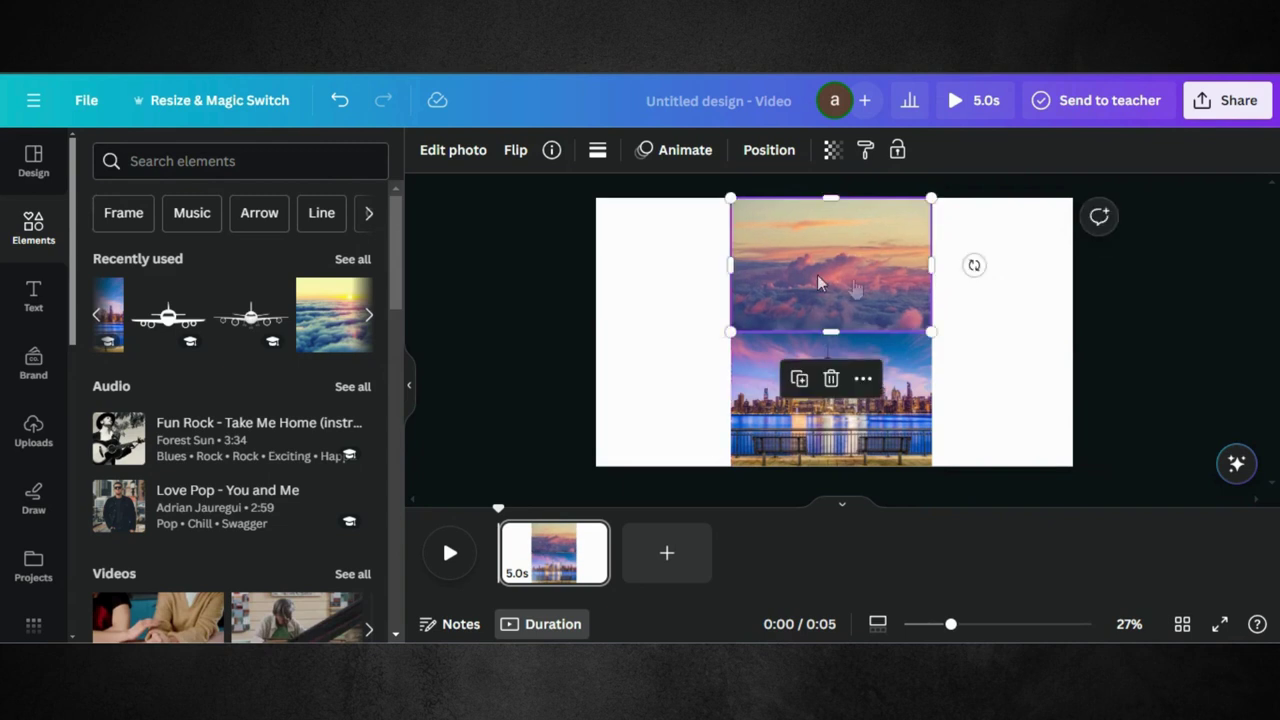
drag(817, 274, 853, 279)
click(1058, 357)
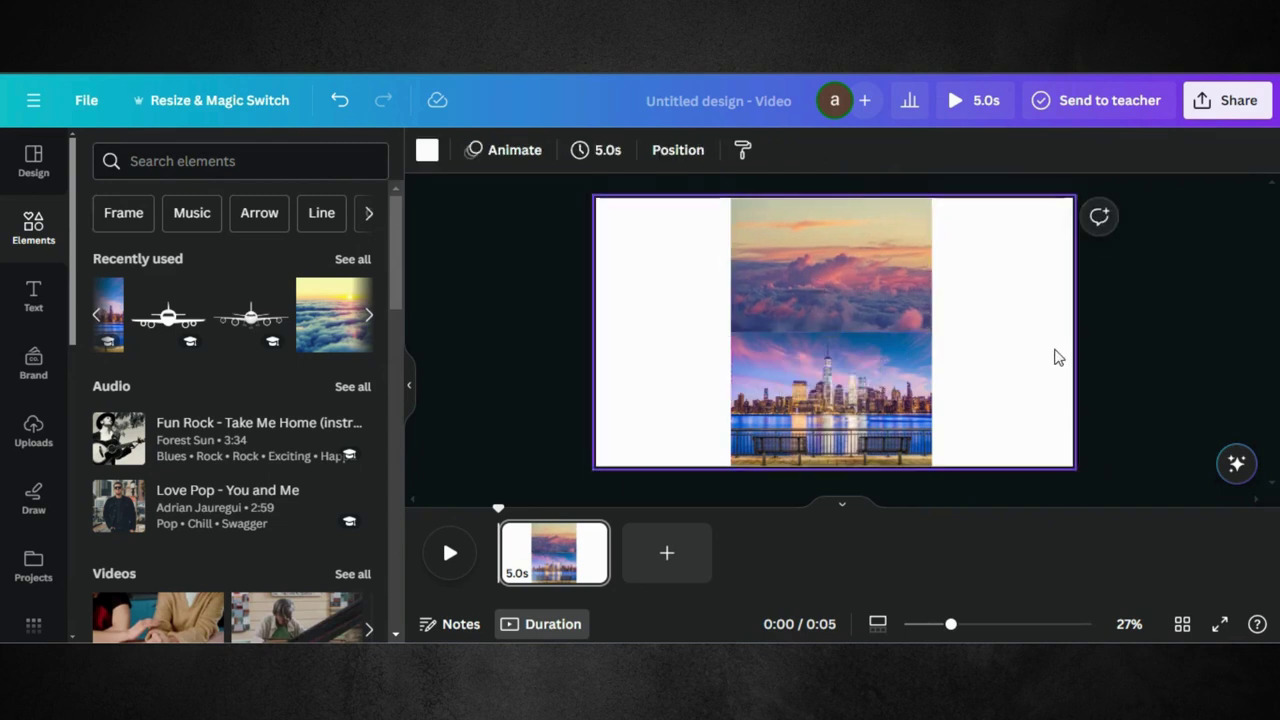
Download the design as a PNG at size 3.125 (6,000 × 3,375 px) with a transparent background
click(1227, 100)
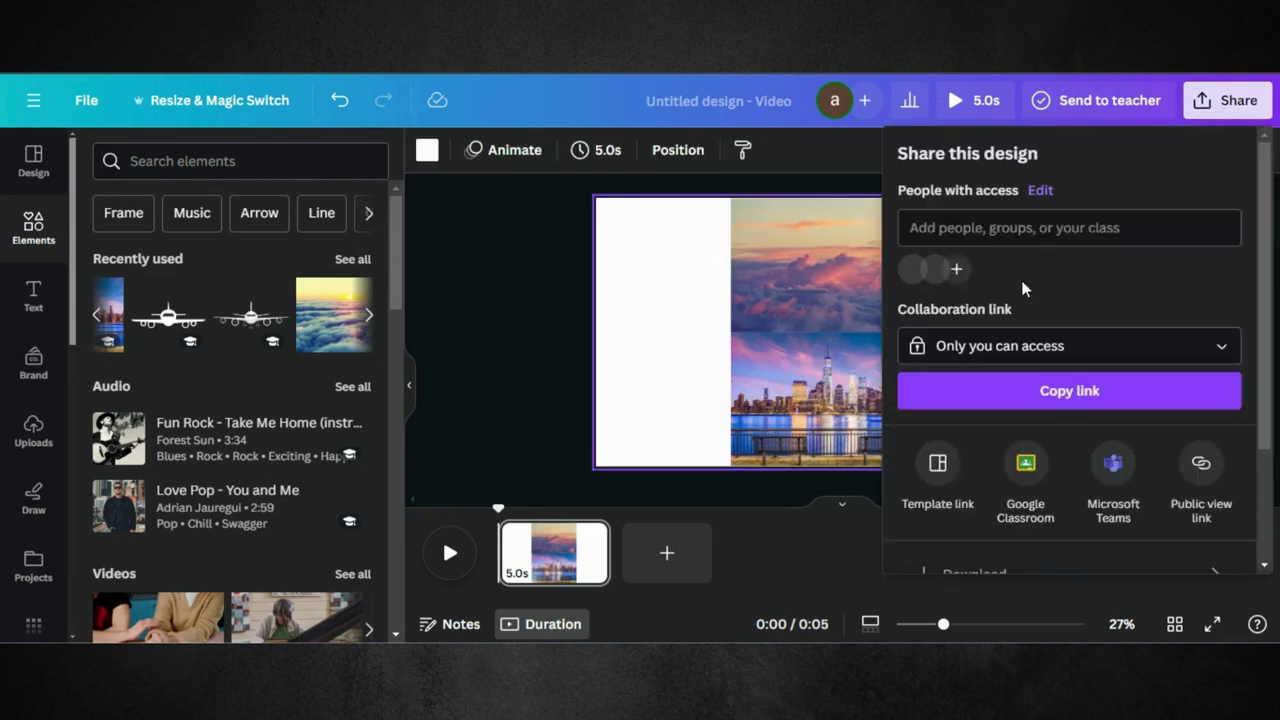
scroll(1022, 288, down, 2)
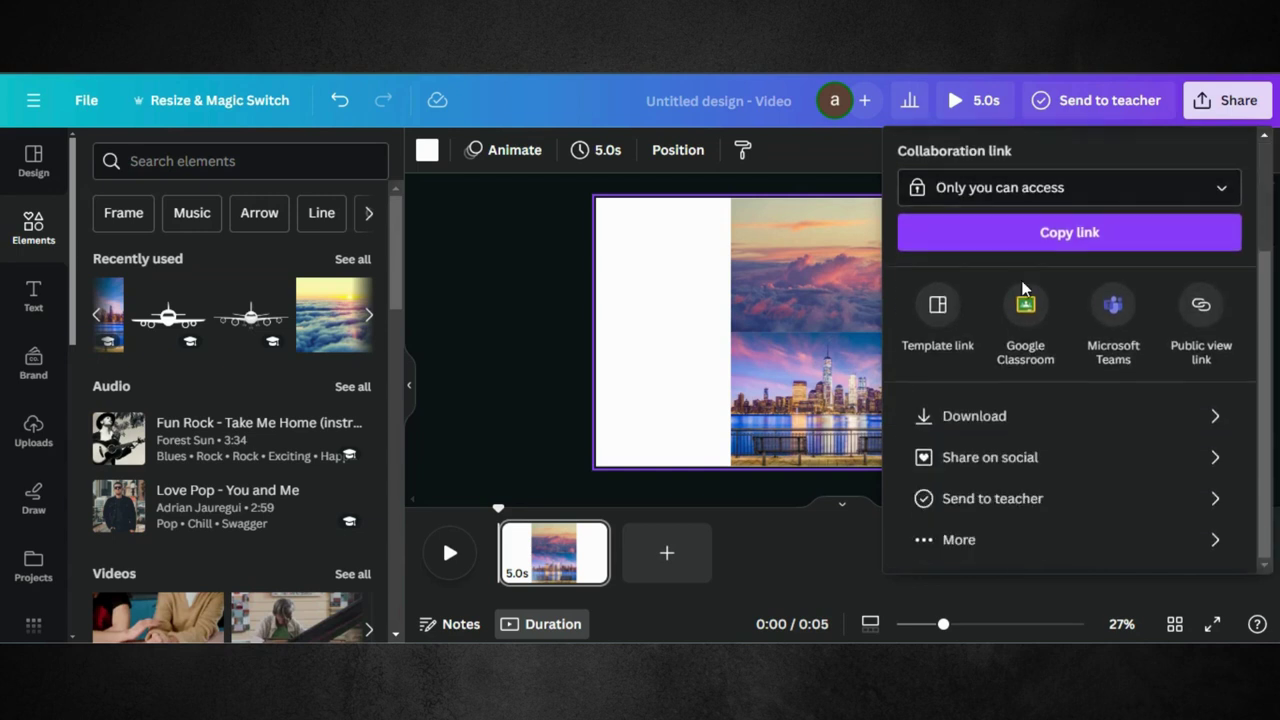
click(1002, 420)
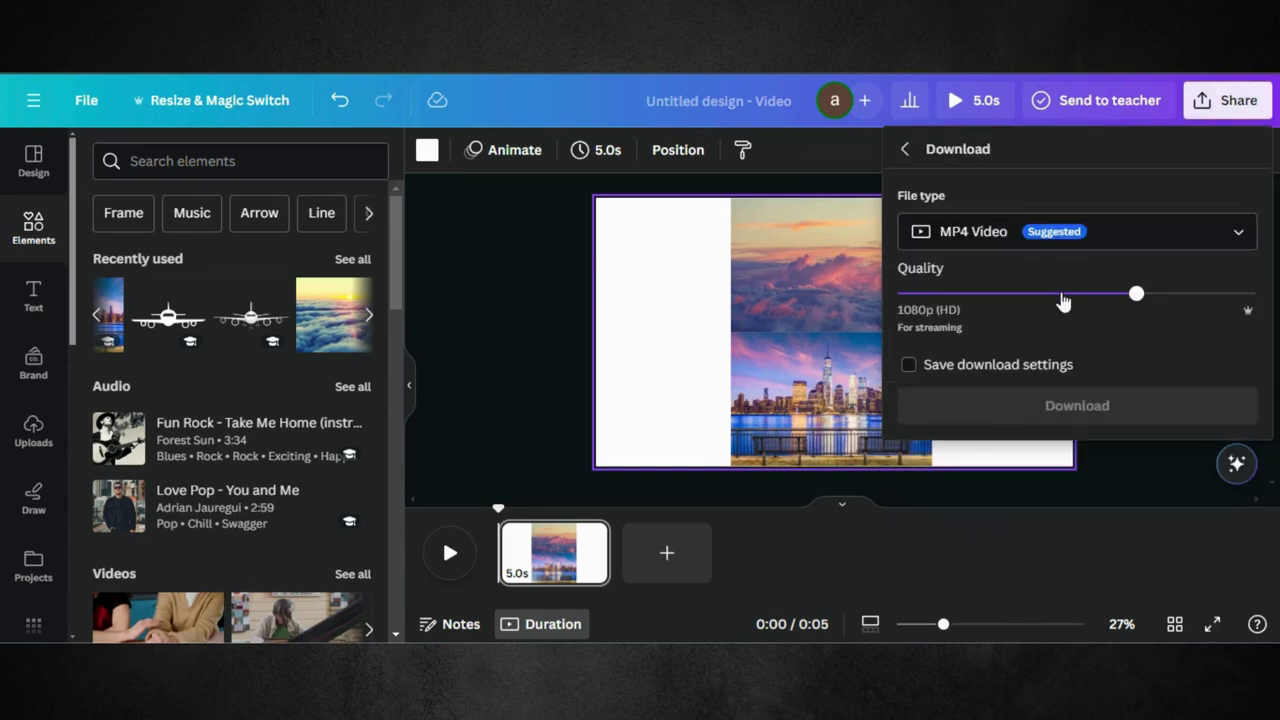
click(1060, 231)
click(966, 340)
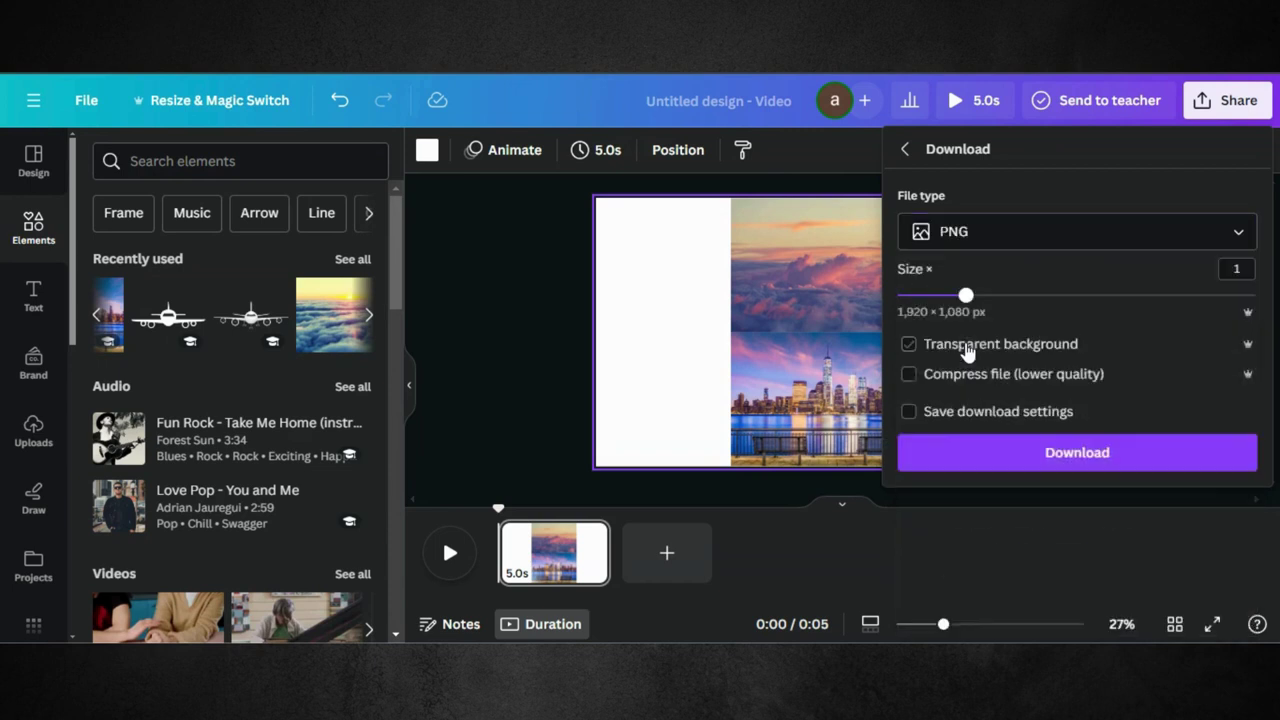
drag(962, 300, 1256, 296)
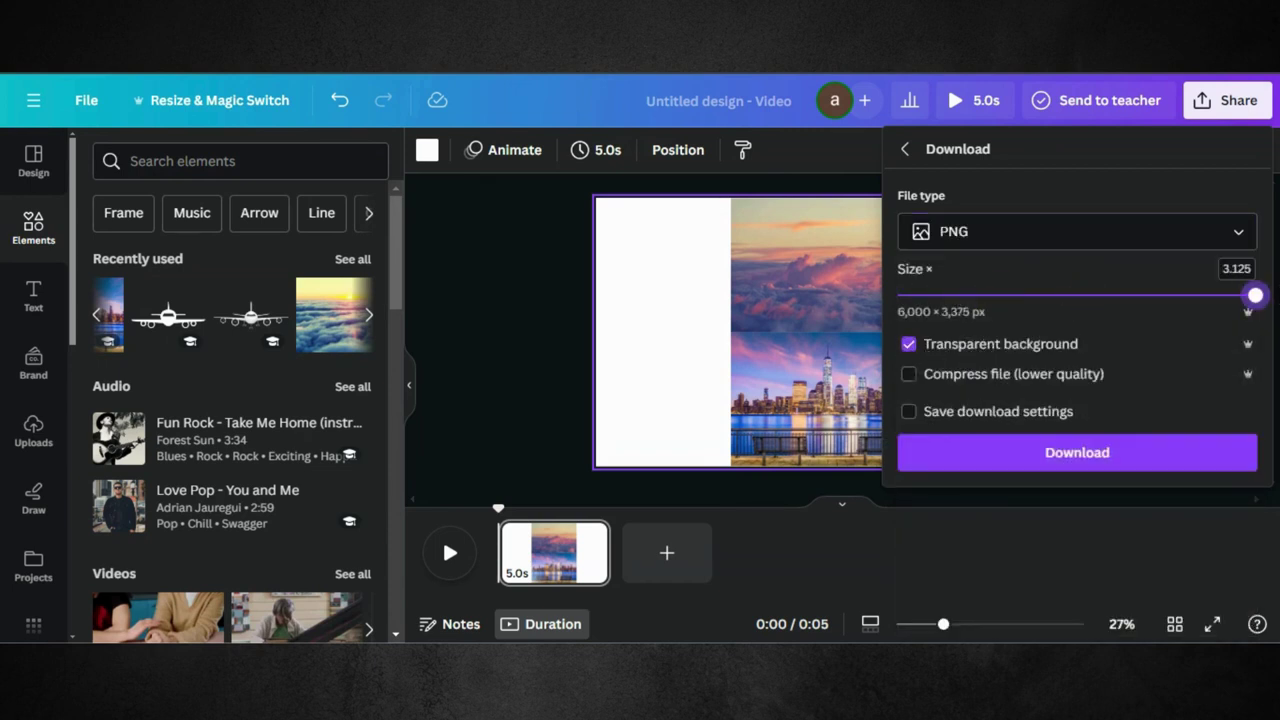
click(1010, 458)
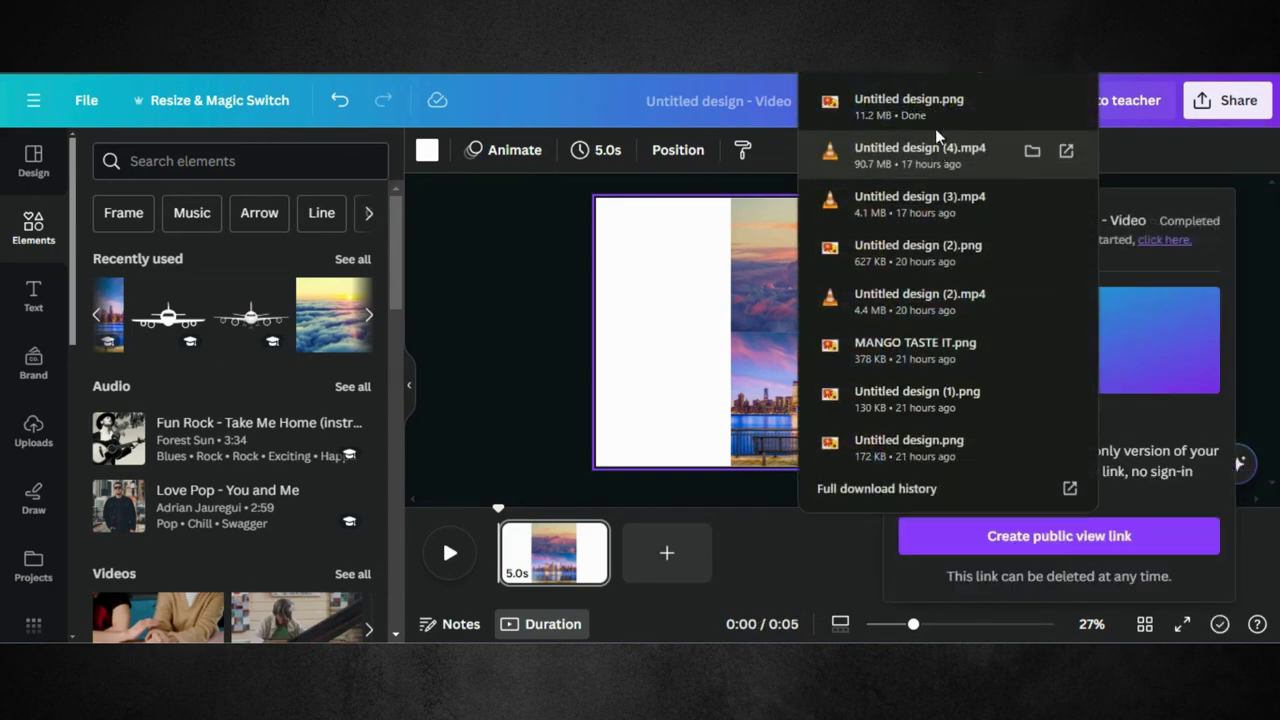
Upload the exported Untitled design.png and replace the two stacked photos on the page with it
click(33, 430)
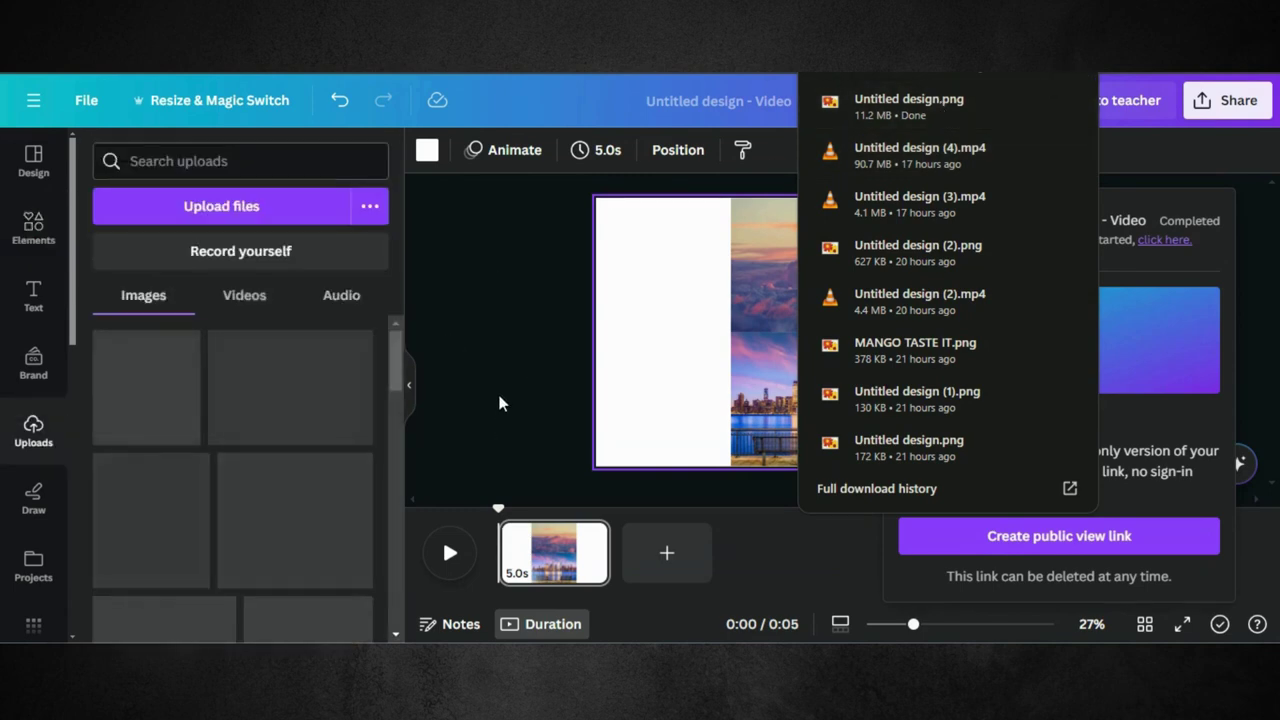
click(497, 390)
click(716, 302)
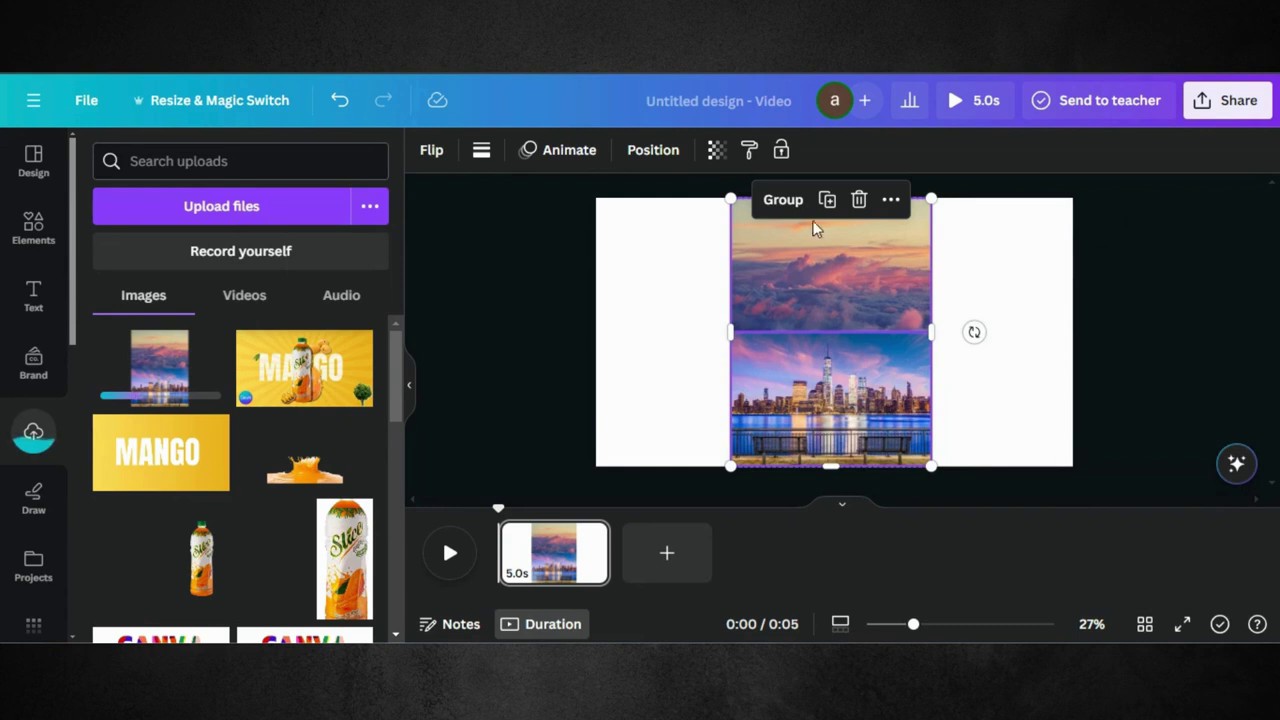
click(857, 200)
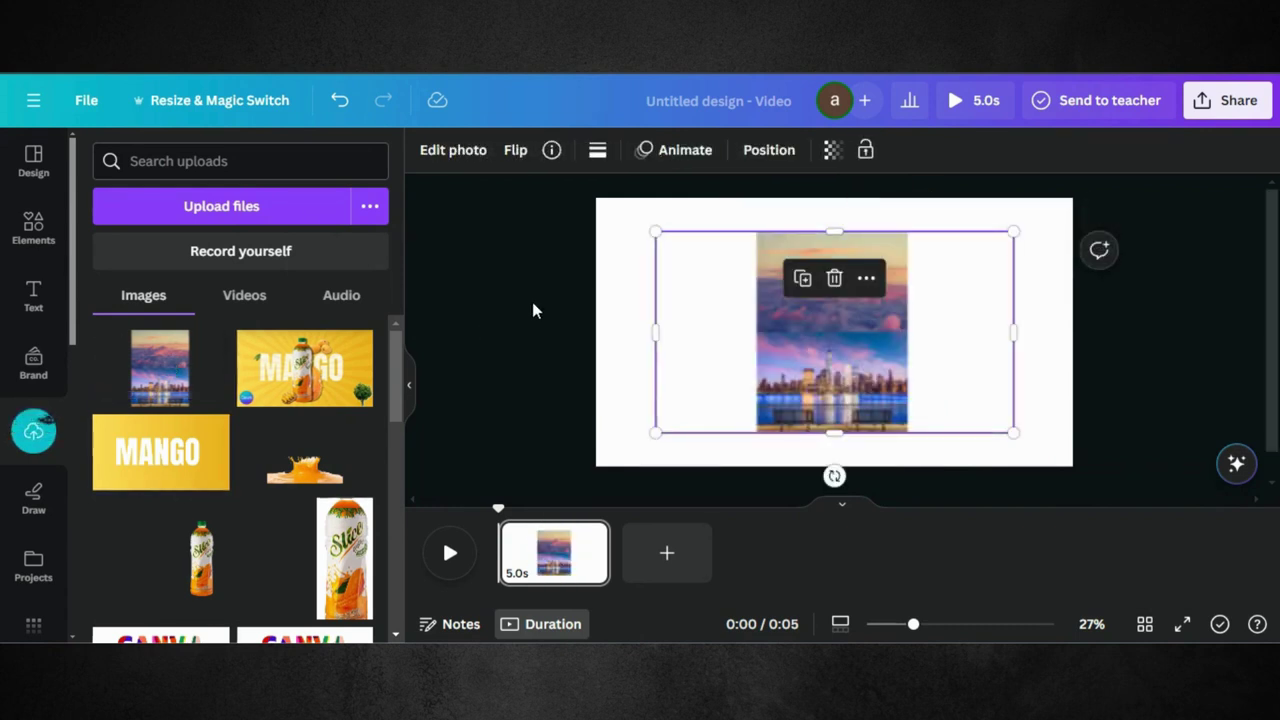
Crop the empty margins off both sides of the combined image and enlarge it to cover the page width, with its clouds filling the frame
drag(656, 331, 756, 329)
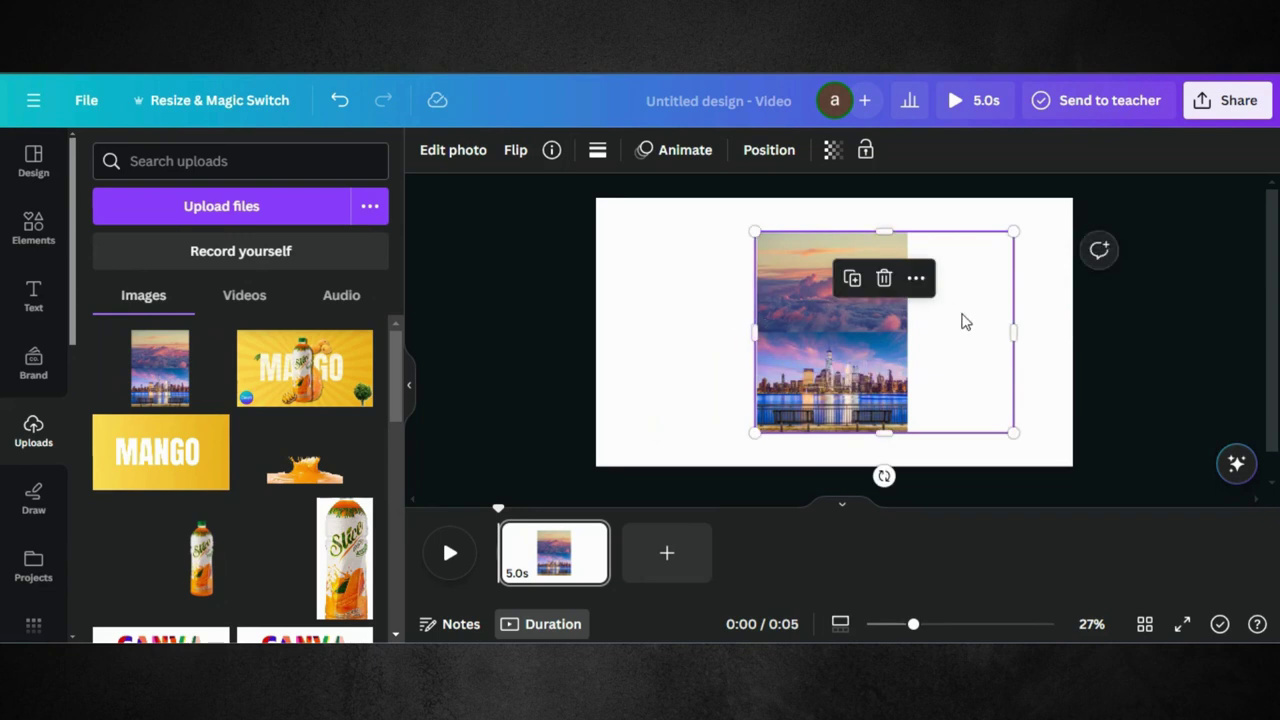
drag(1014, 329, 910, 328)
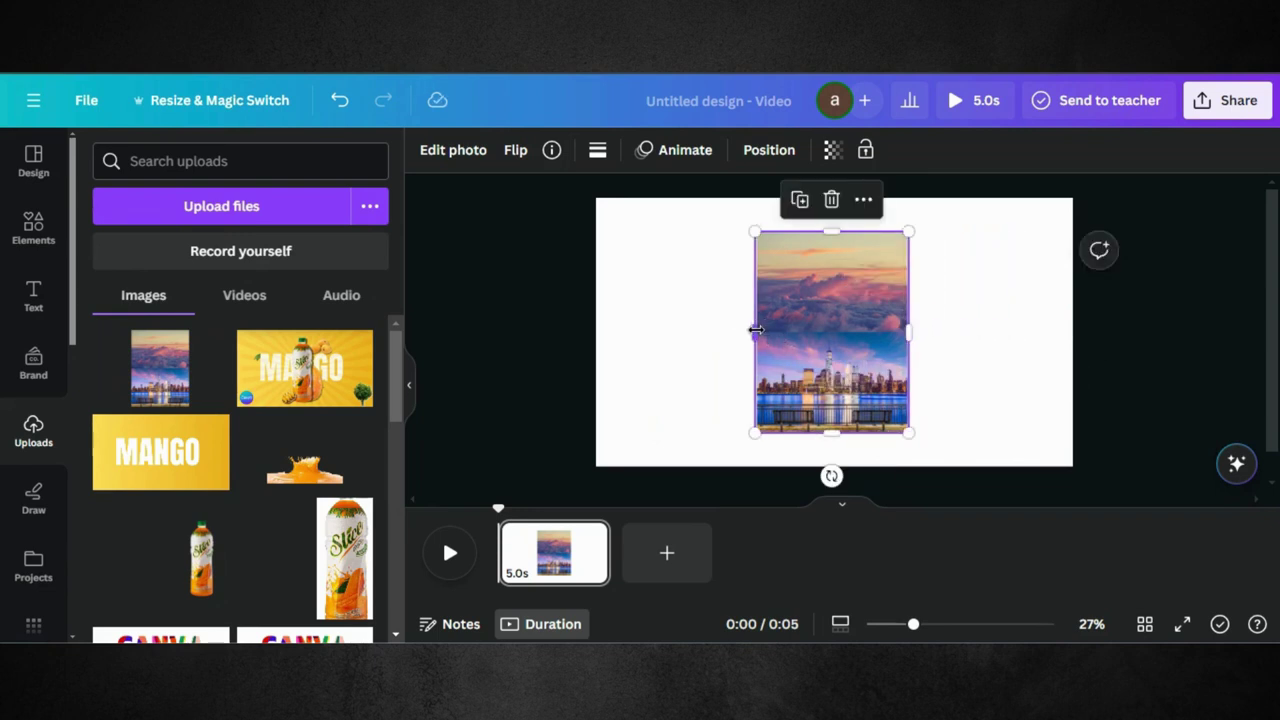
drag(756, 329, 655, 292)
drag(740, 398, 995, 400)
scroll(995, 394, down, 3)
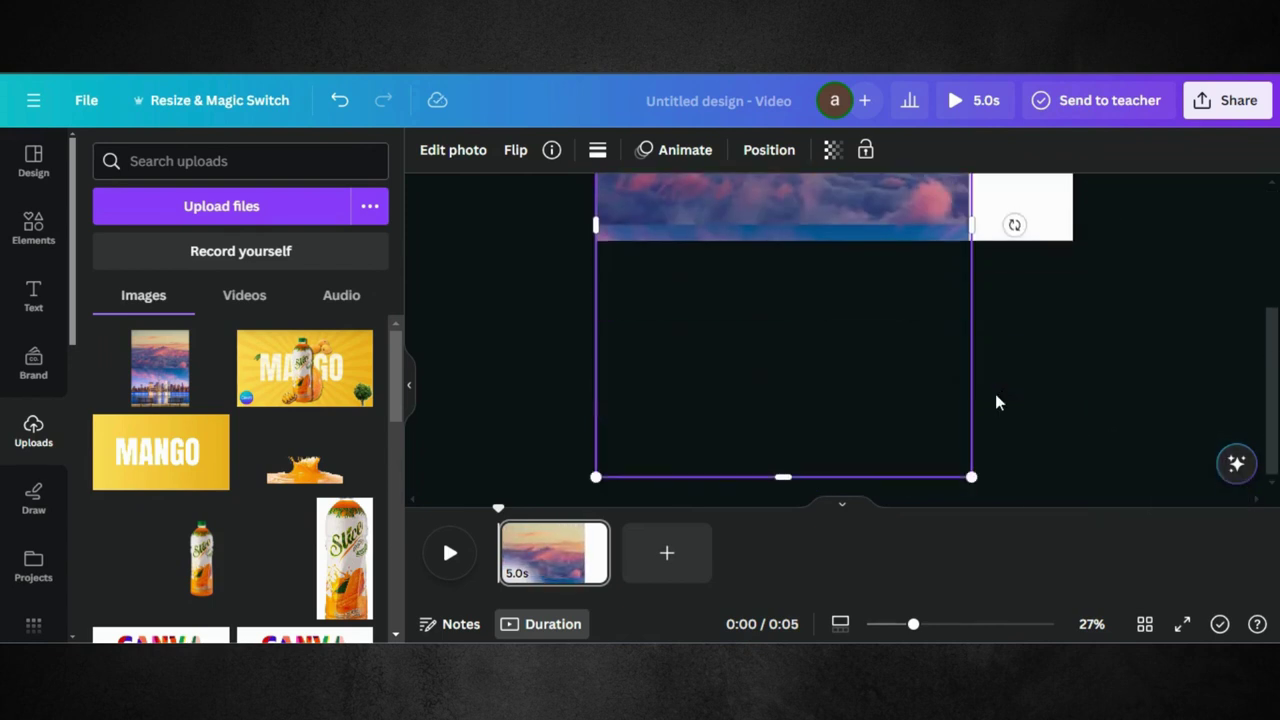
drag(970, 480, 1172, 576)
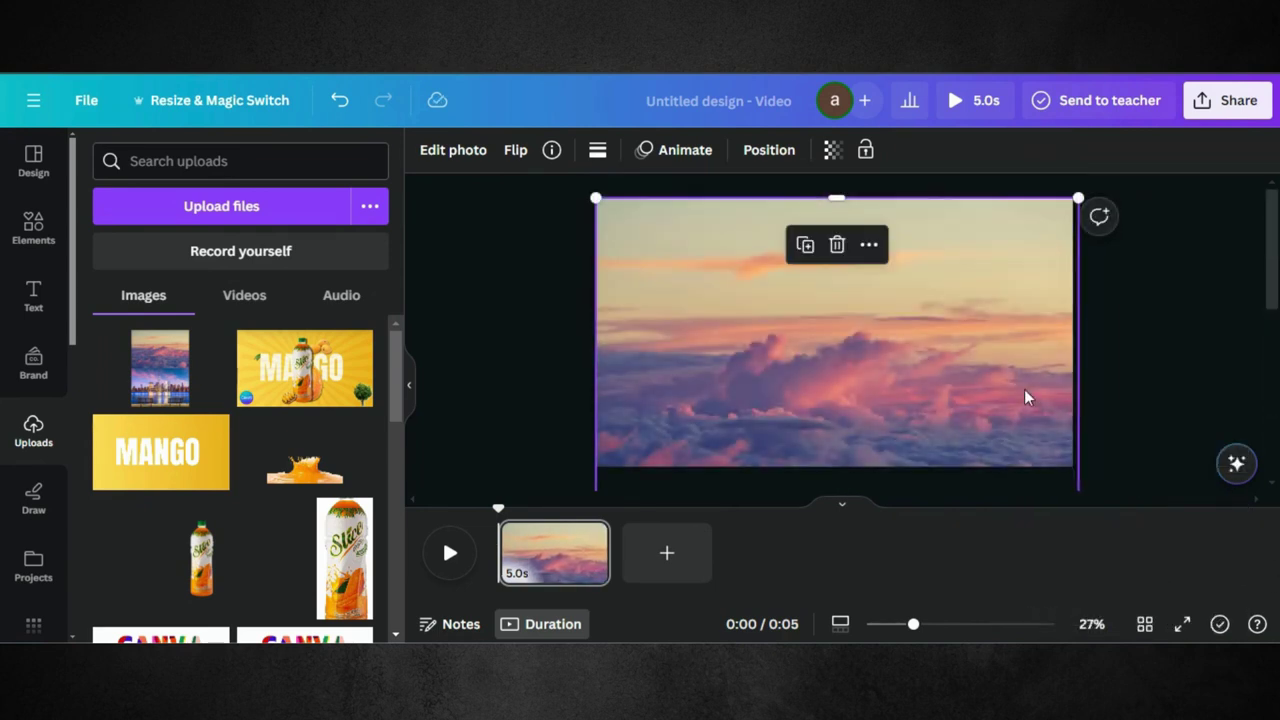
drag(825, 320, 825, 269)
key(ctrl+minus)
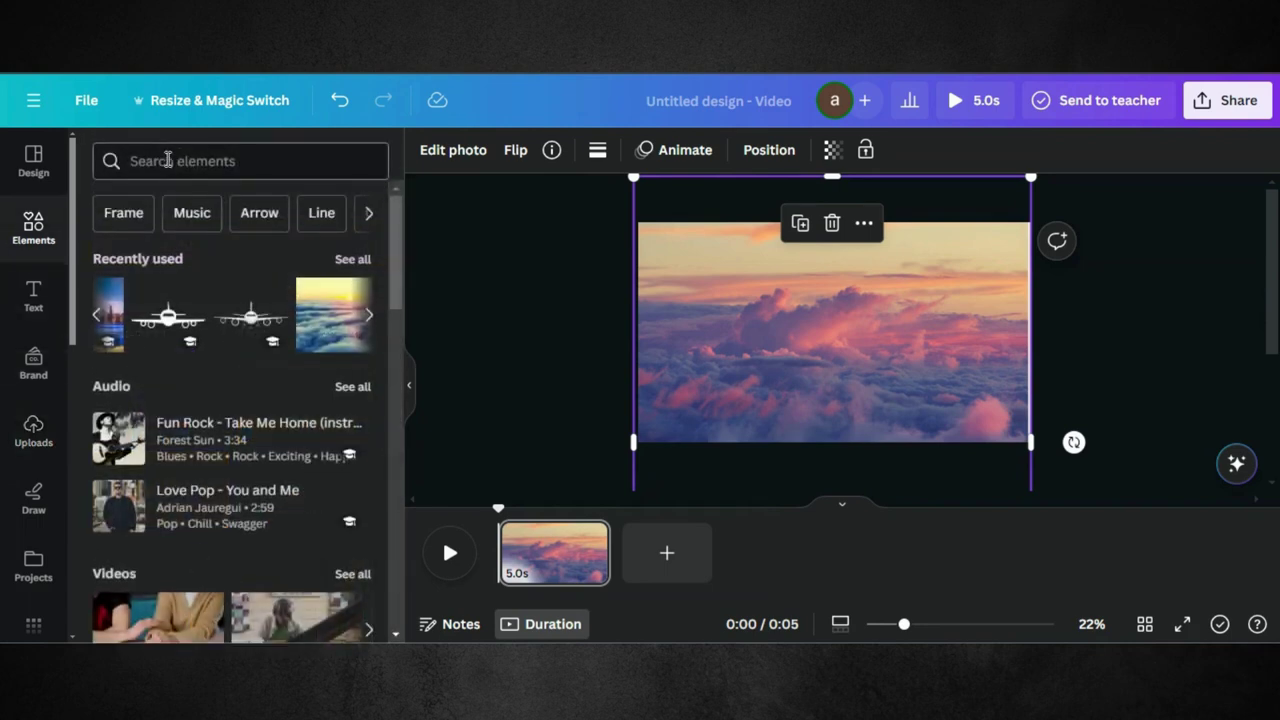
Search the elements library for "airplane" and limit the results to graphics
click(166, 161)
text(airplab)
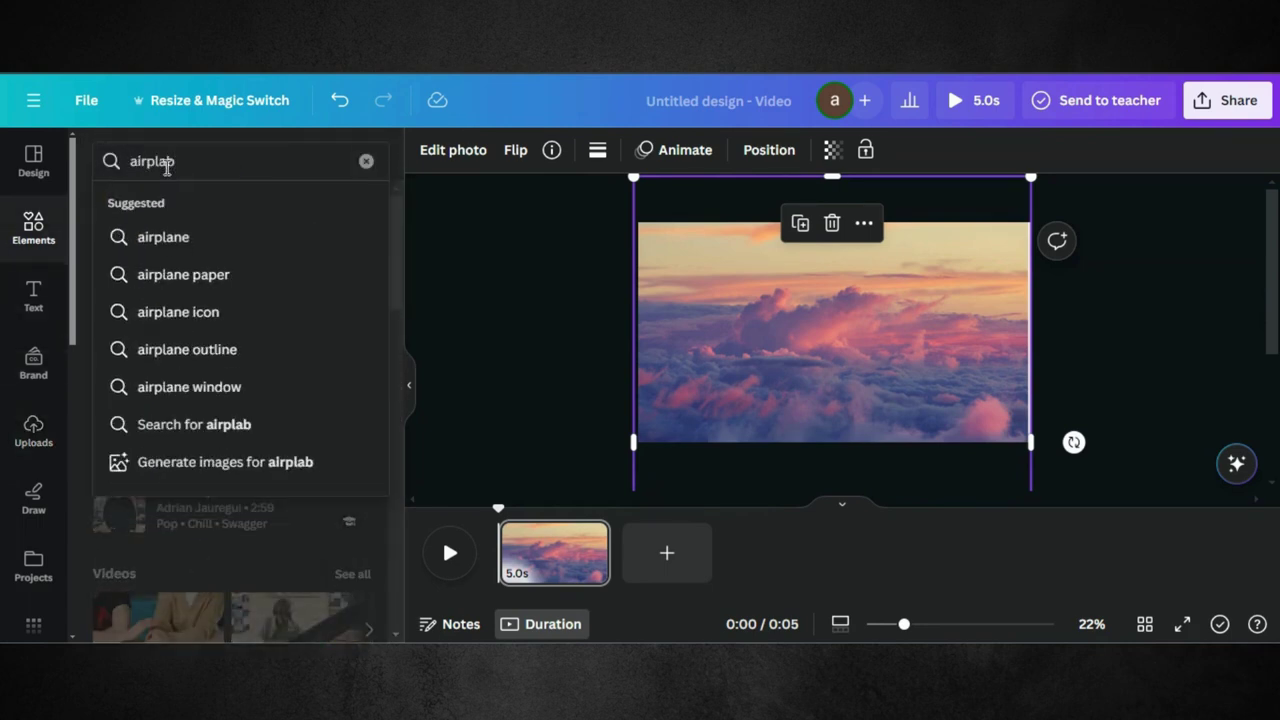
key(BackSpace)
text(ne)
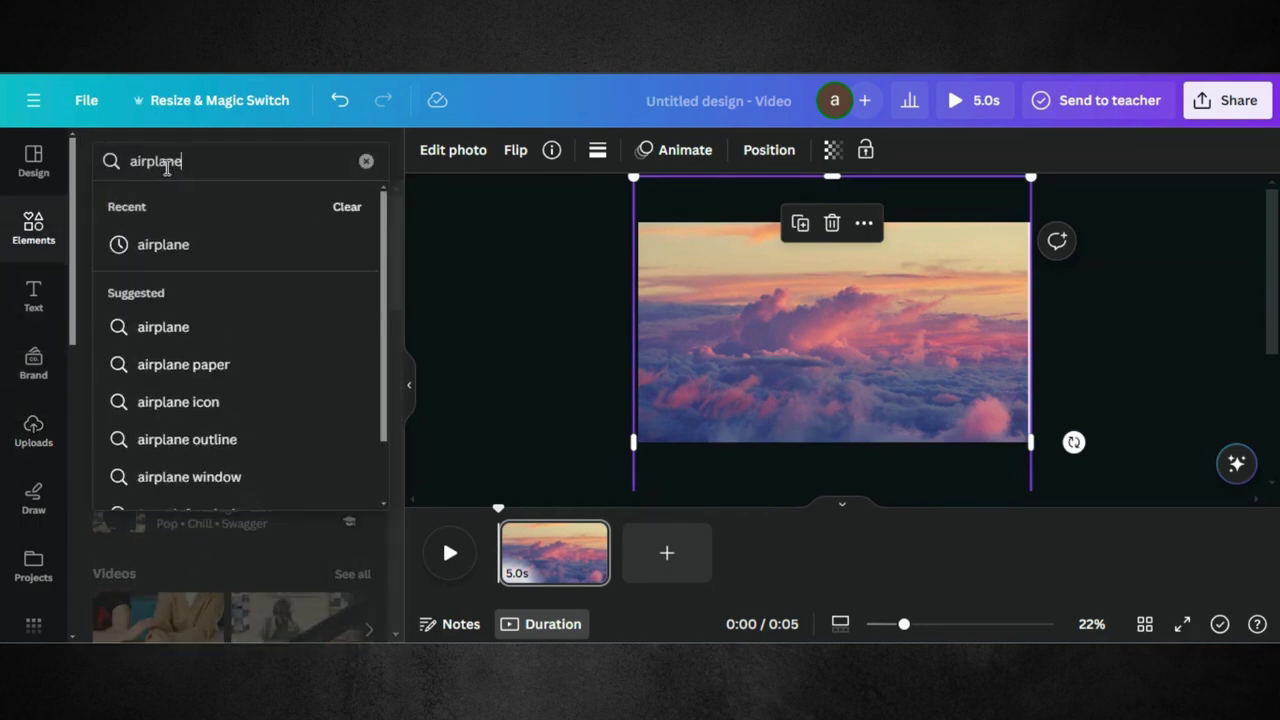
key(Return)
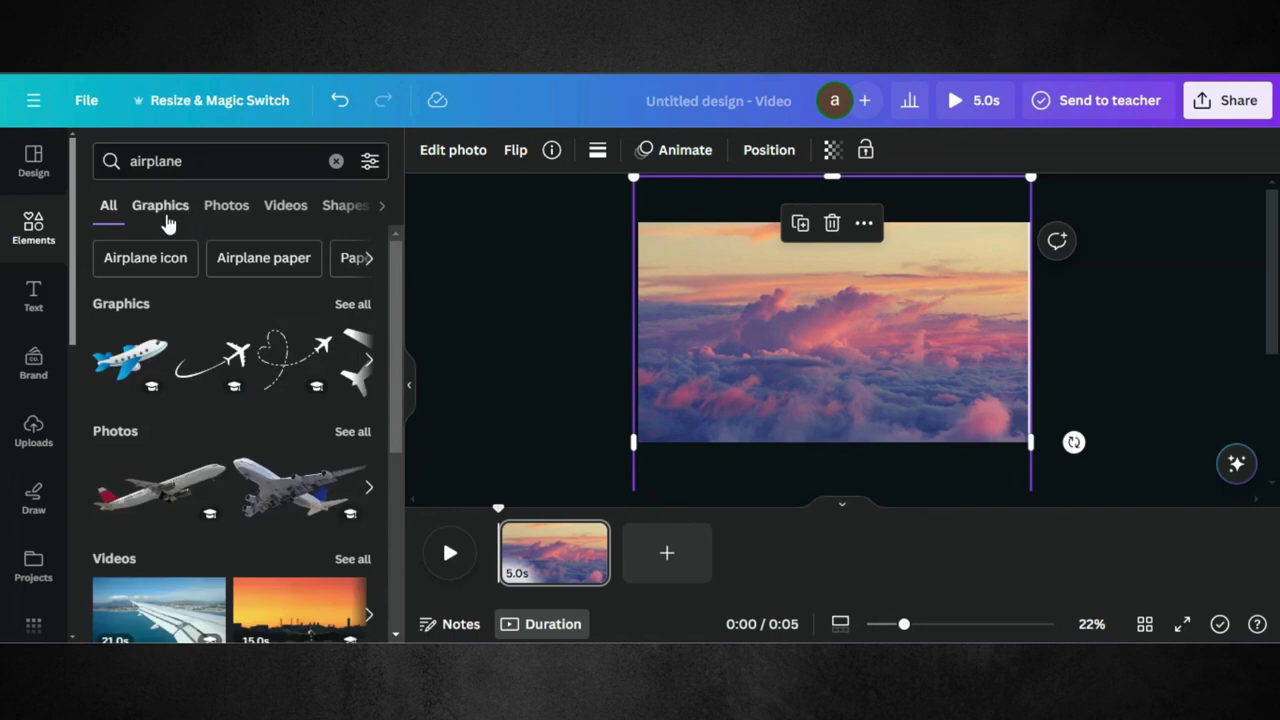
click(166, 212)
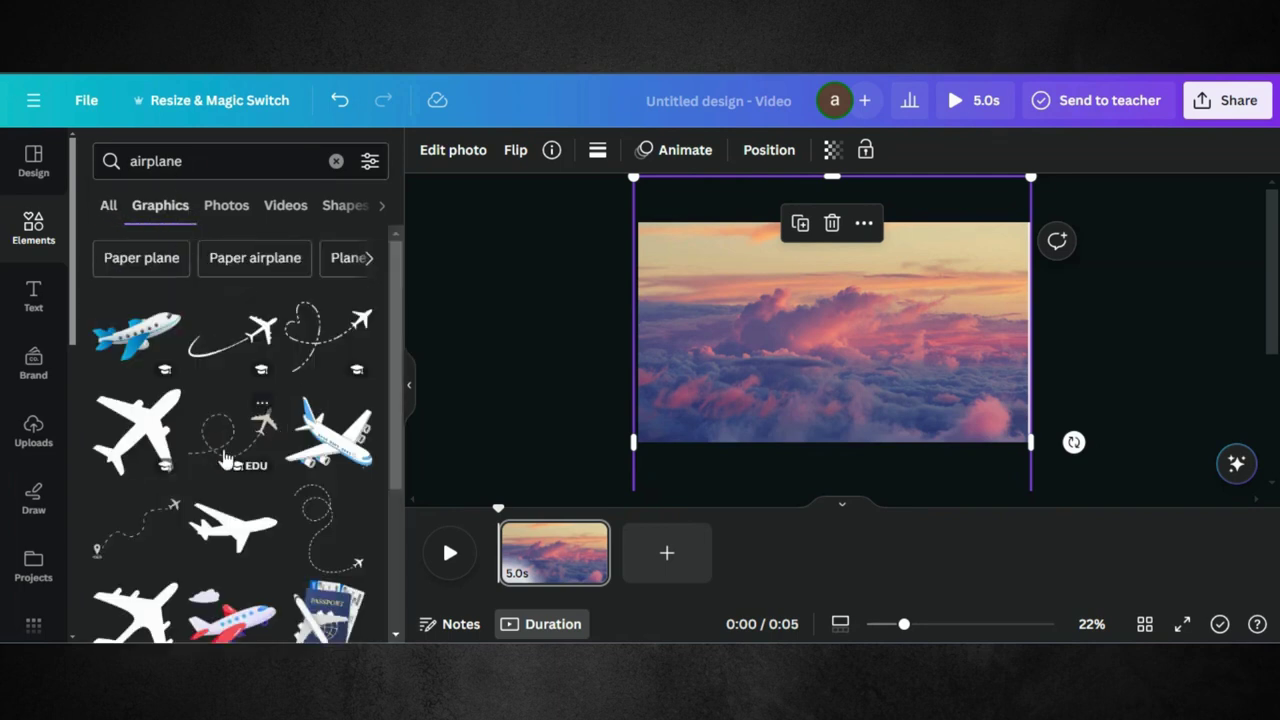
Add the front-view airplane silhouette from the airplane graphics to the page and recolor it white
scroll(222, 435, down, 15)
scroll(225, 458, down, 5)
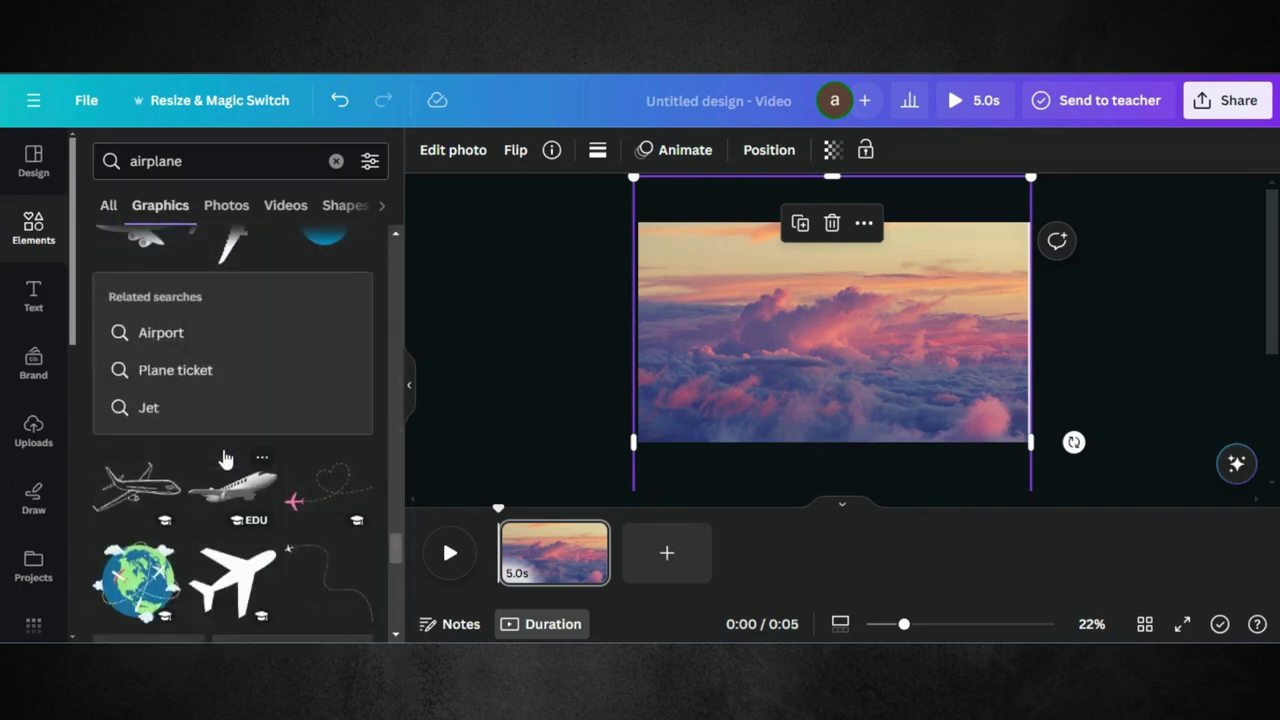
scroll(226, 458, down, 4)
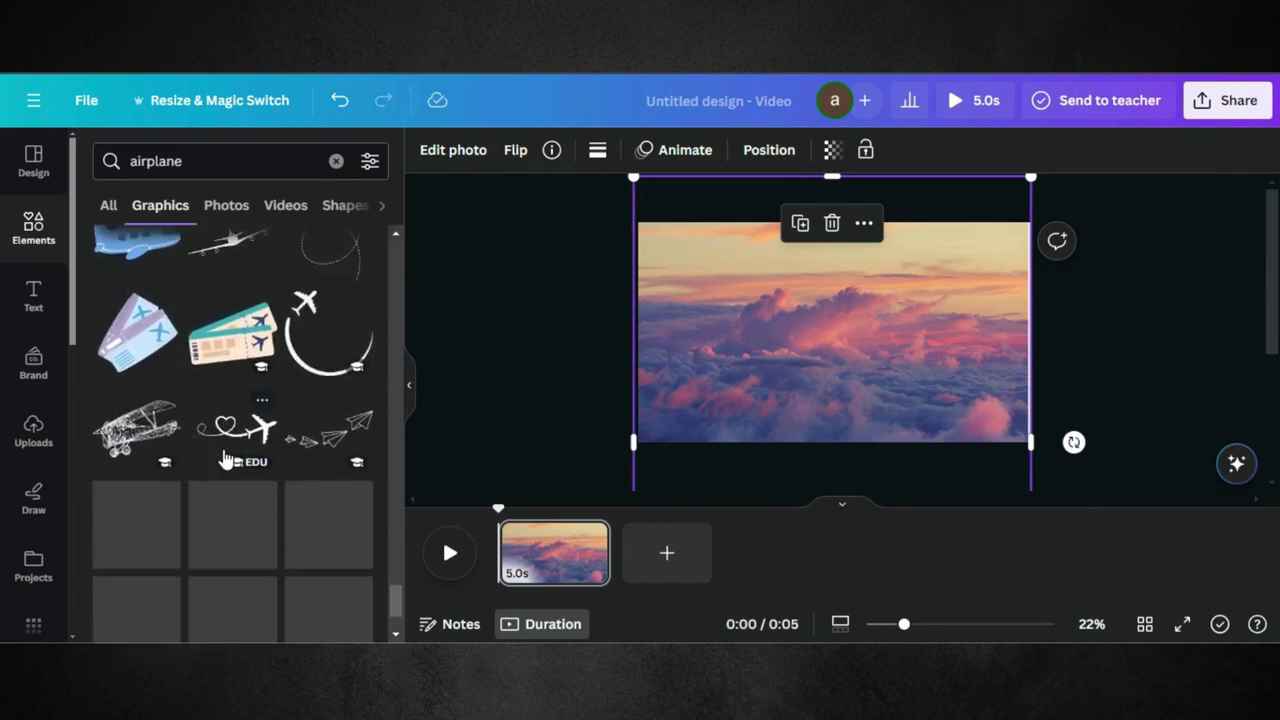
scroll(226, 458, down, 6)
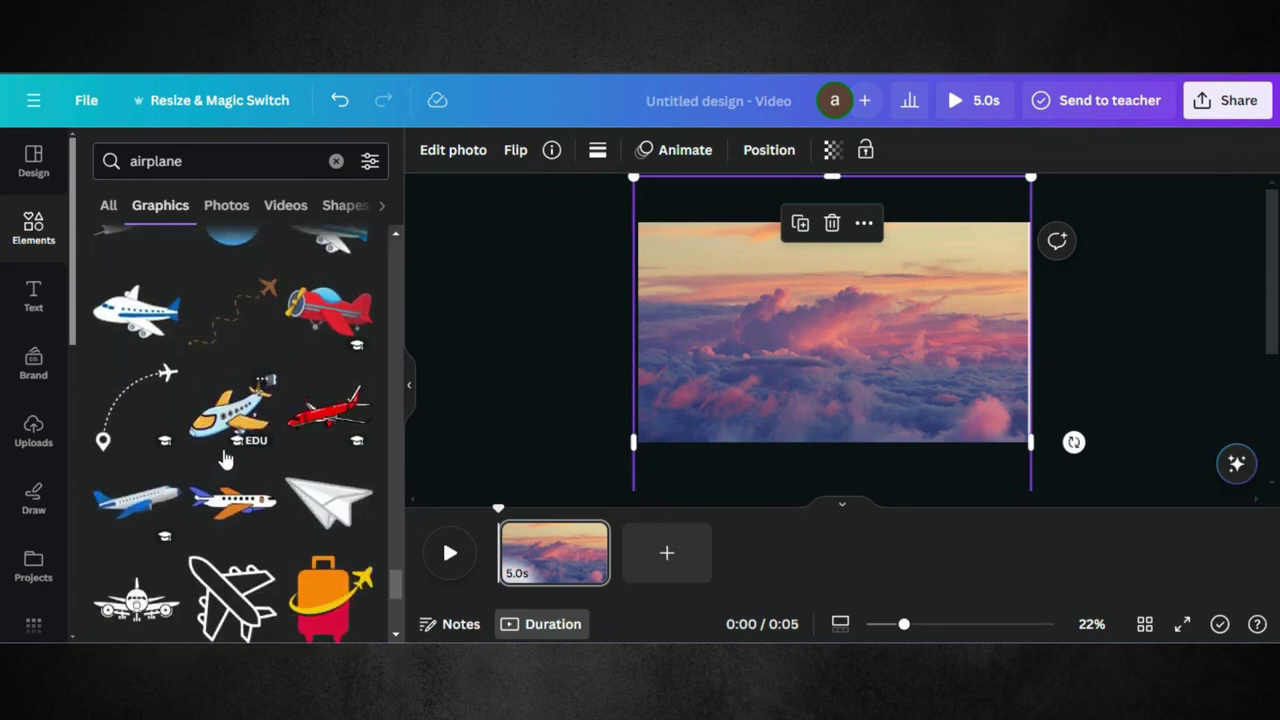
scroll(223, 449, down, 2)
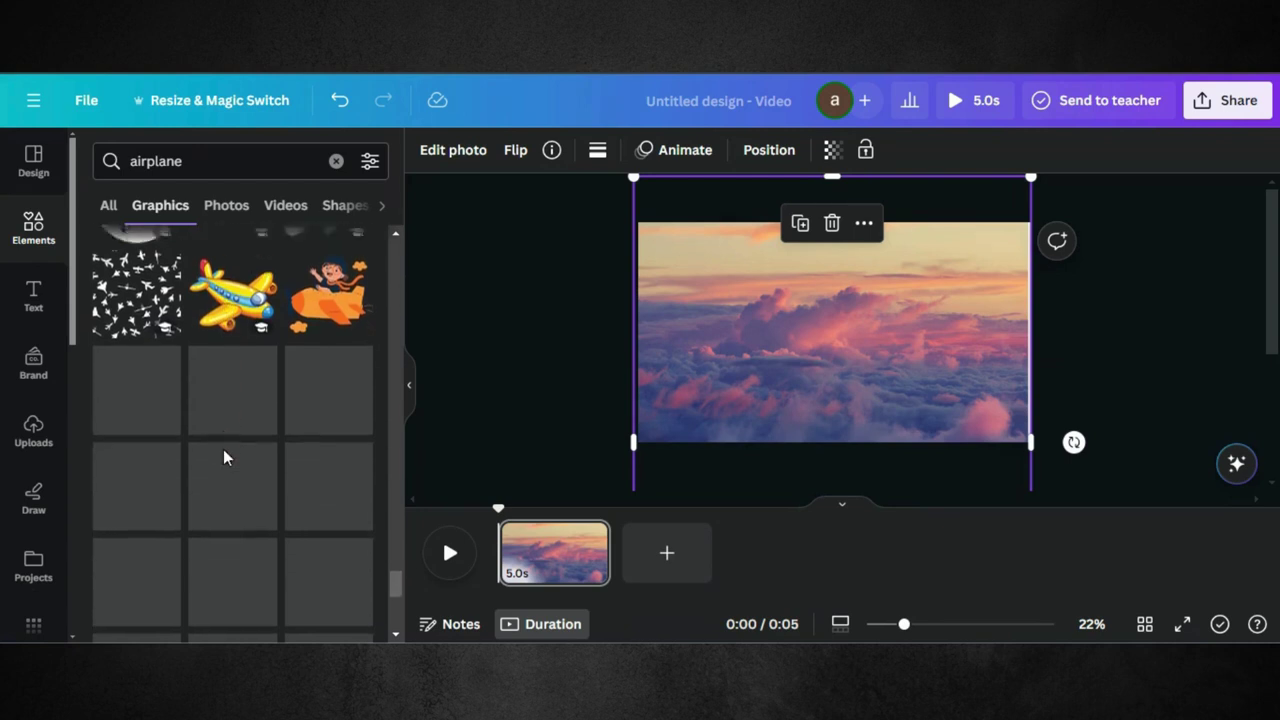
scroll(225, 455, down, 2)
scroll(226, 458, down, 3)
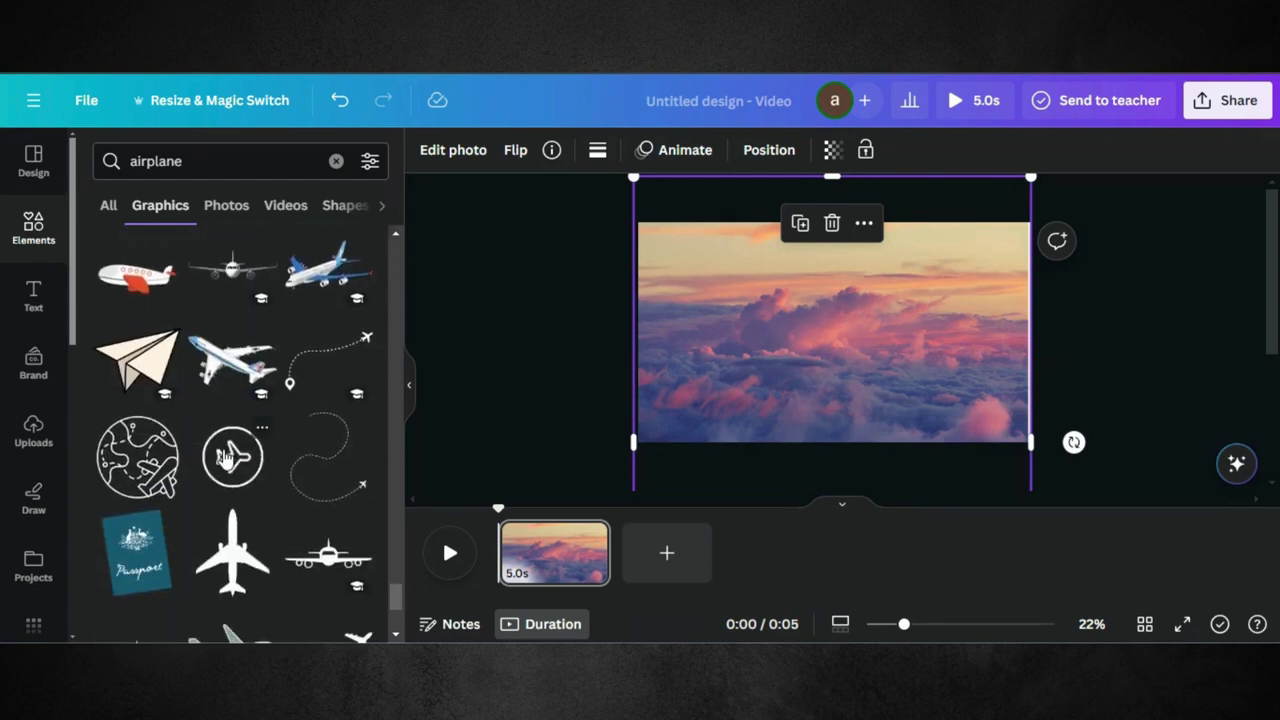
click(329, 405)
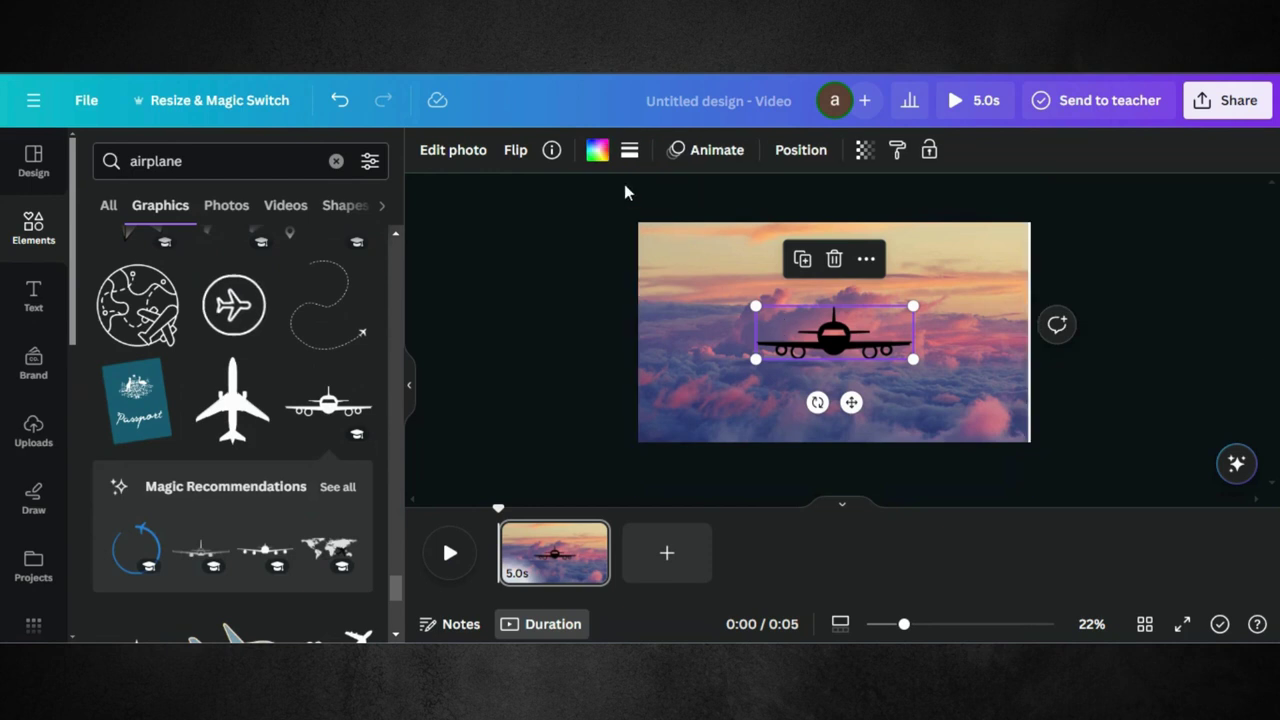
click(597, 150)
click(206, 265)
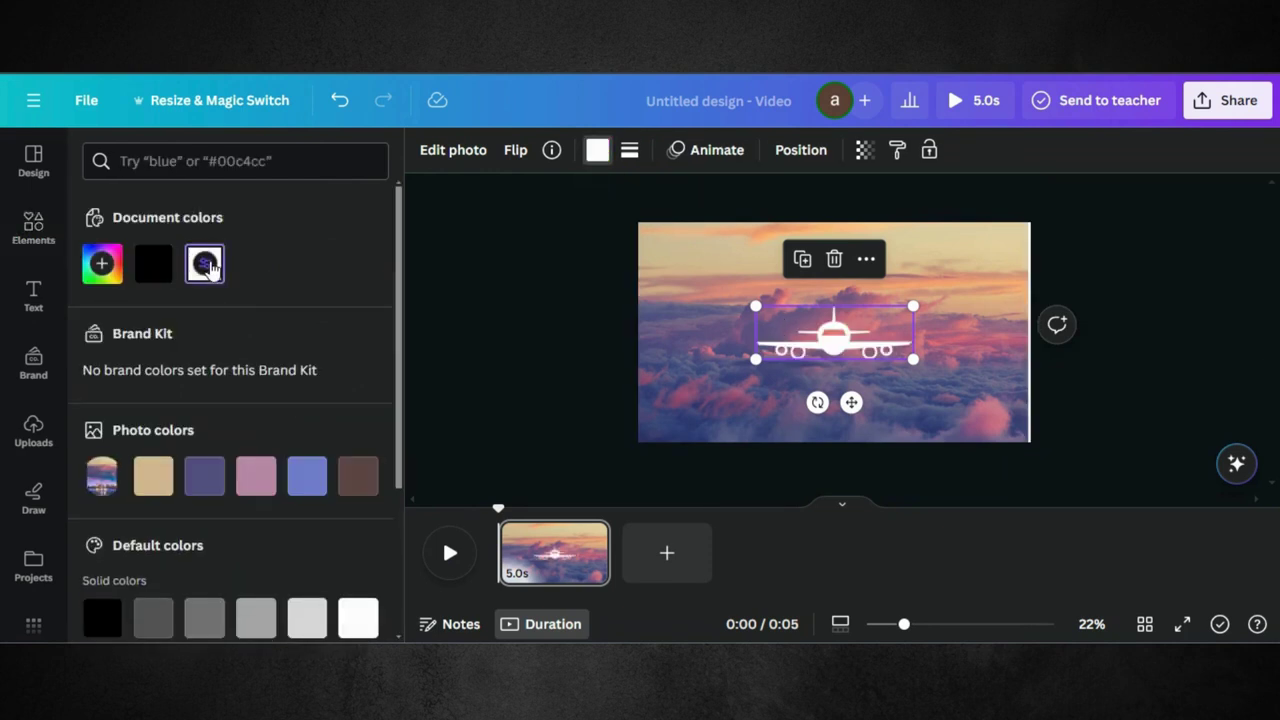
Enlarge the white airplane to about two thirds of the page width and center it horizontally in the upper half
drag(743, 300, 660, 273)
drag(800, 325, 845, 282)
drag(957, 315, 984, 327)
drag(847, 283, 840, 283)
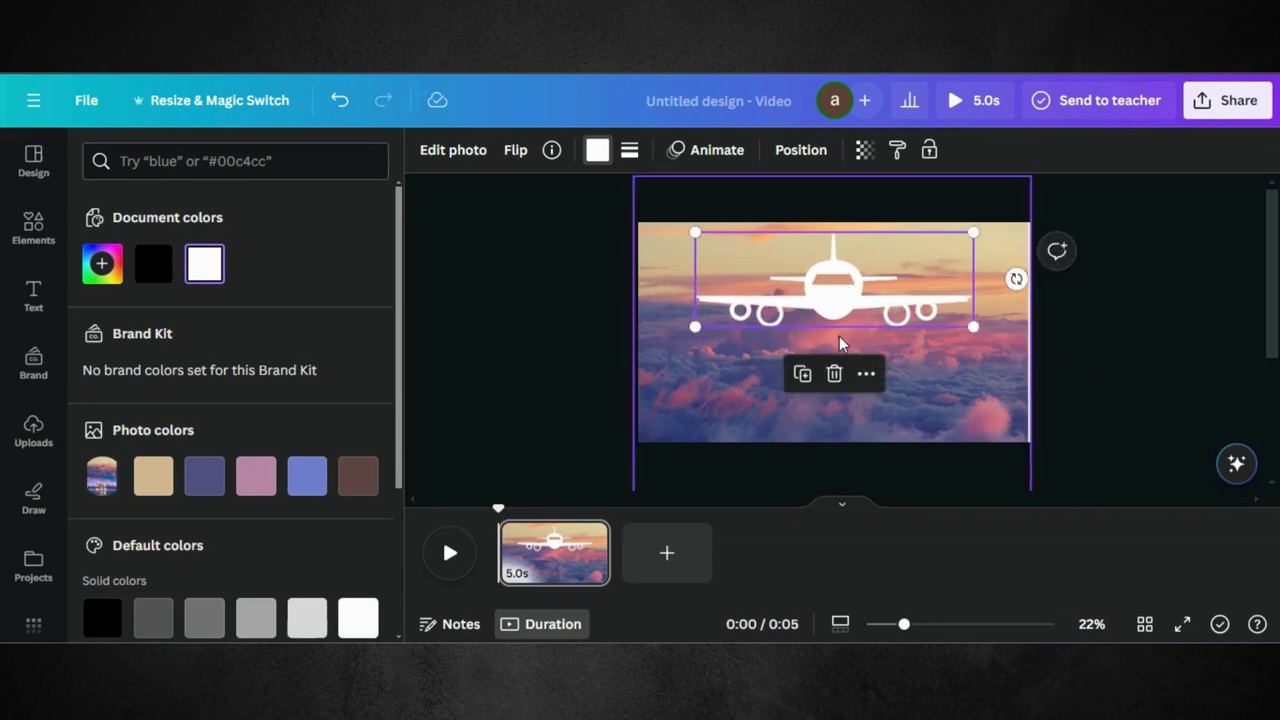
drag(837, 280, 837, 285)
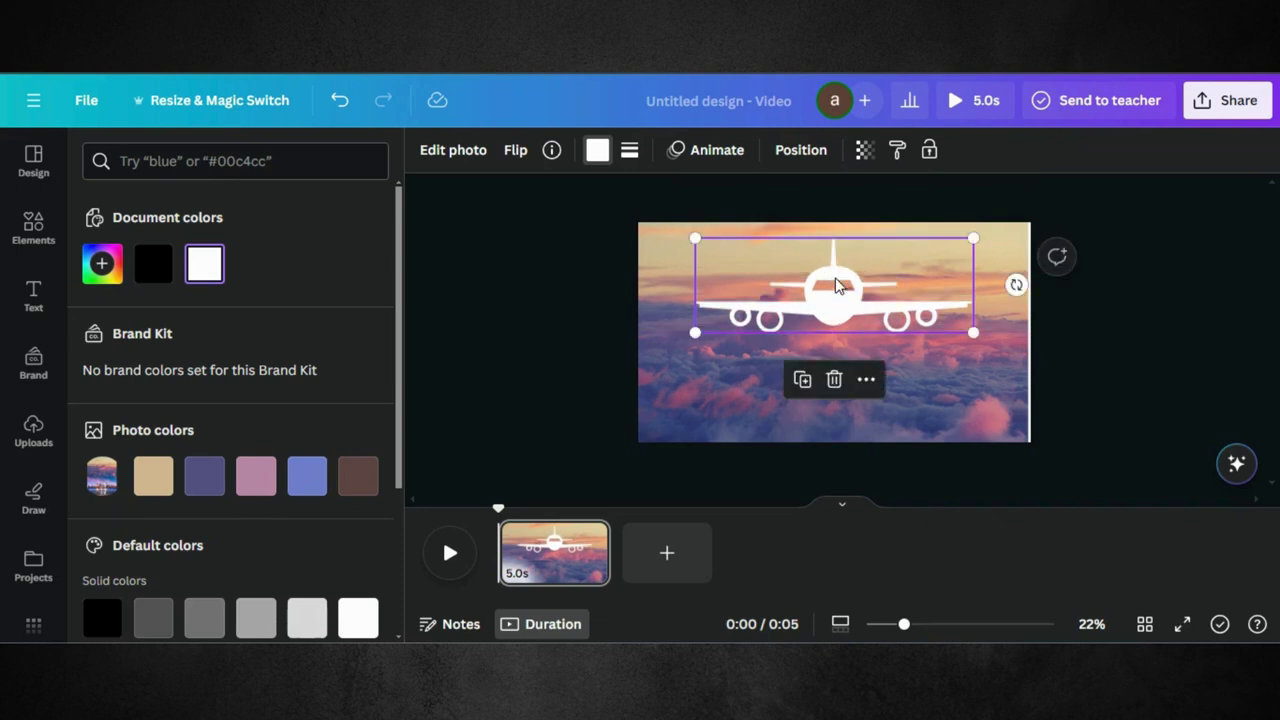
Search the elements library for "cloud" and add the first wispy cloud photo to the page
click(33, 225)
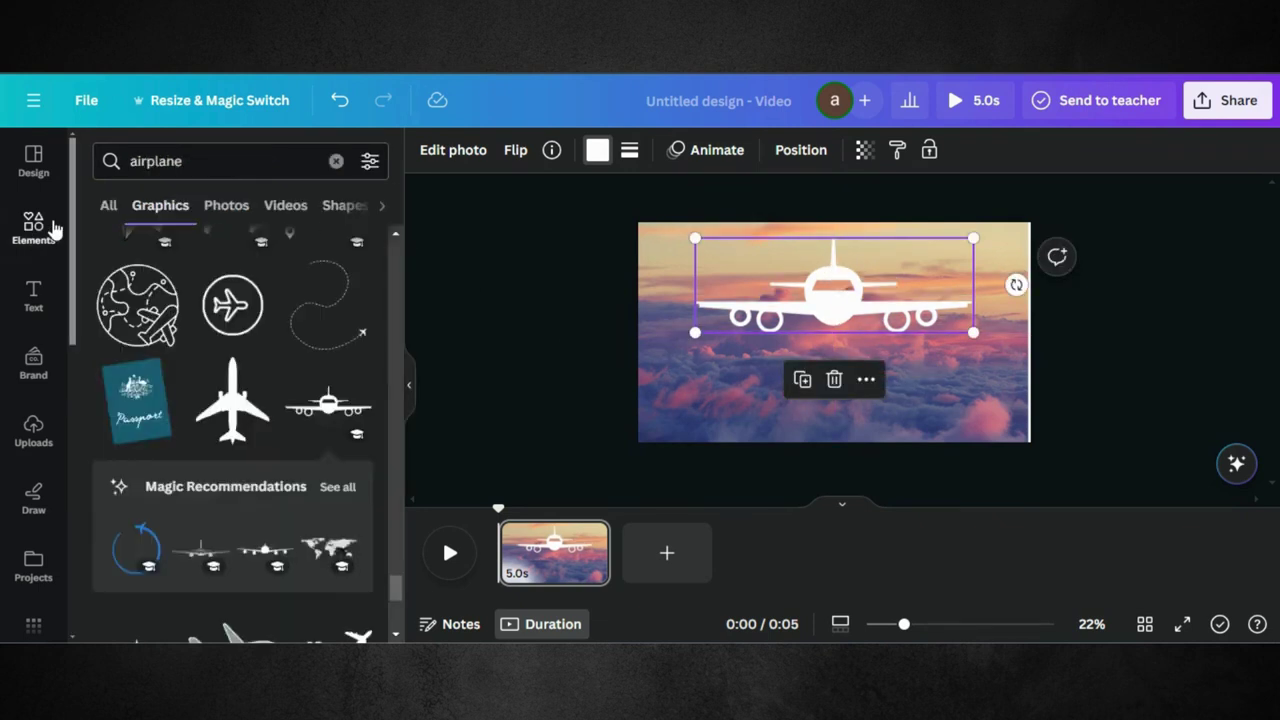
click(131, 163)
text(cloud)
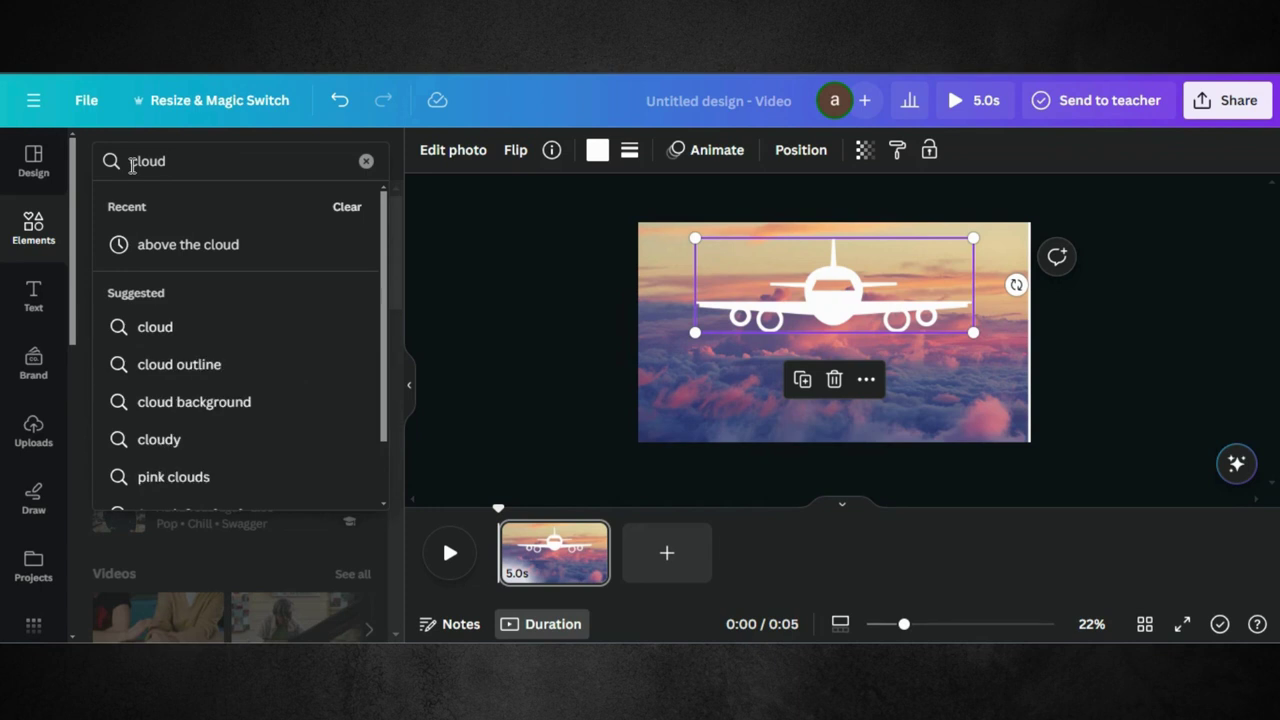
key(Return)
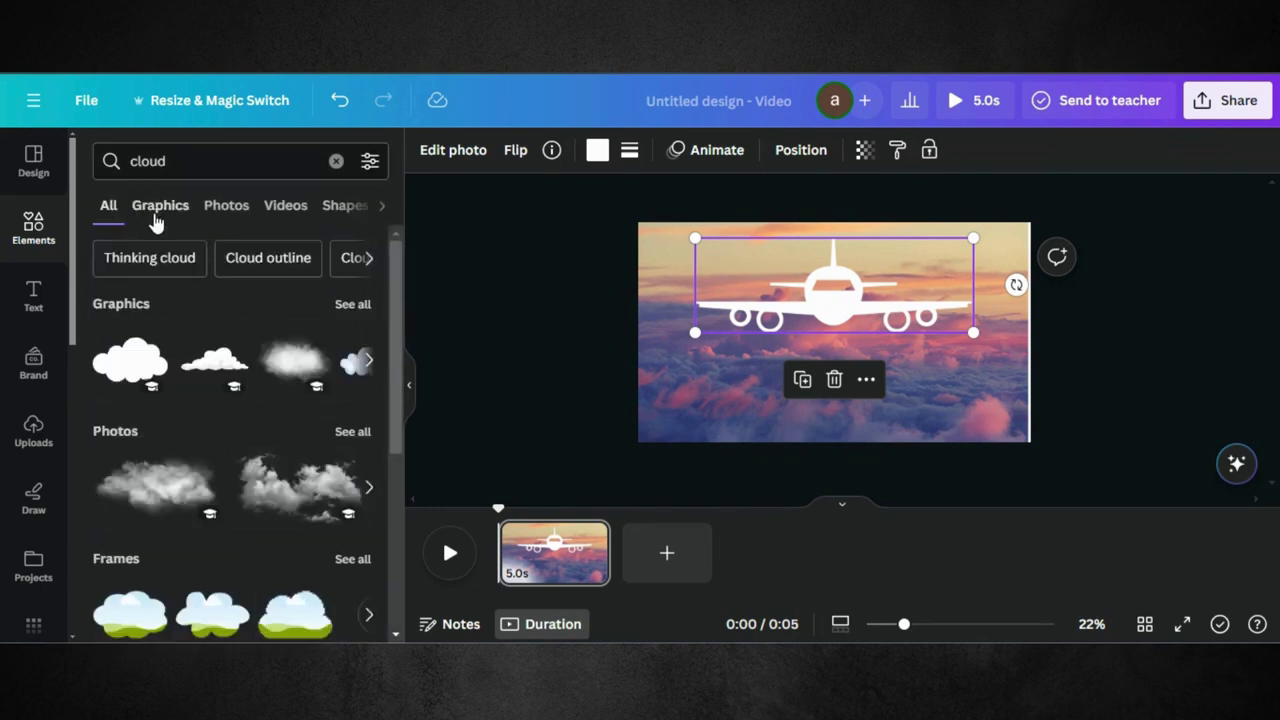
scroll(170, 330, down, 1)
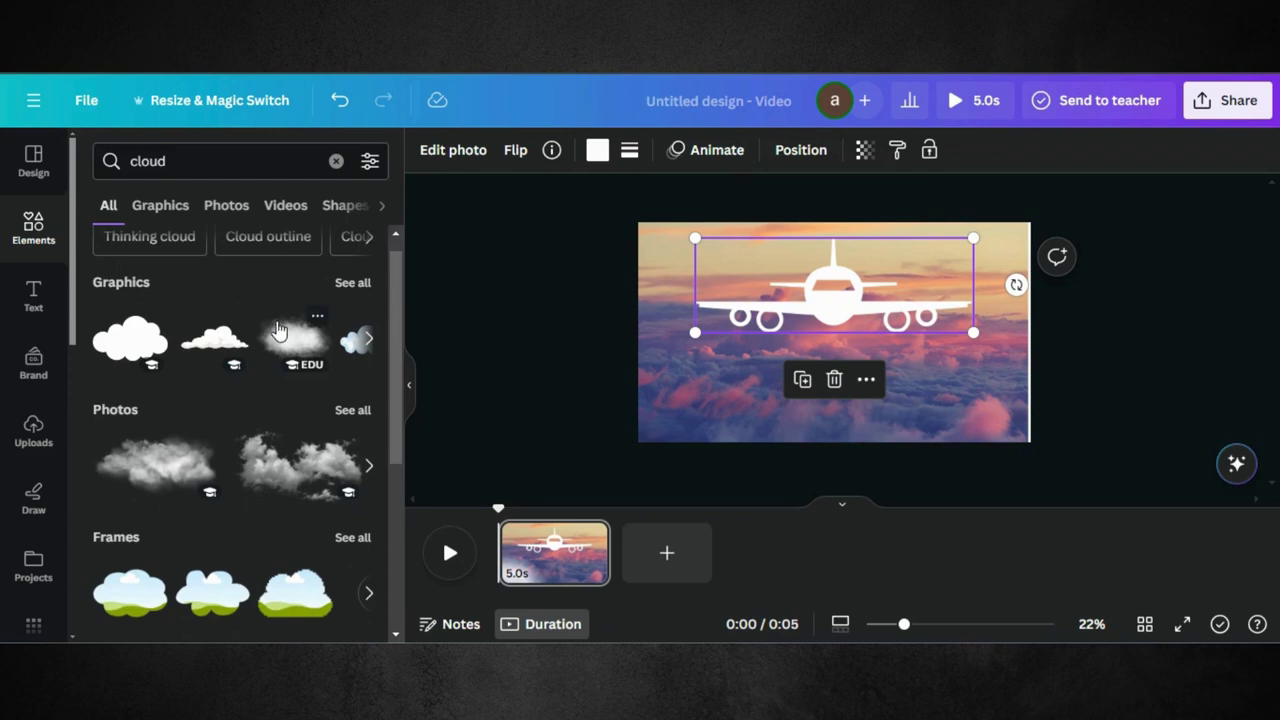
click(155, 473)
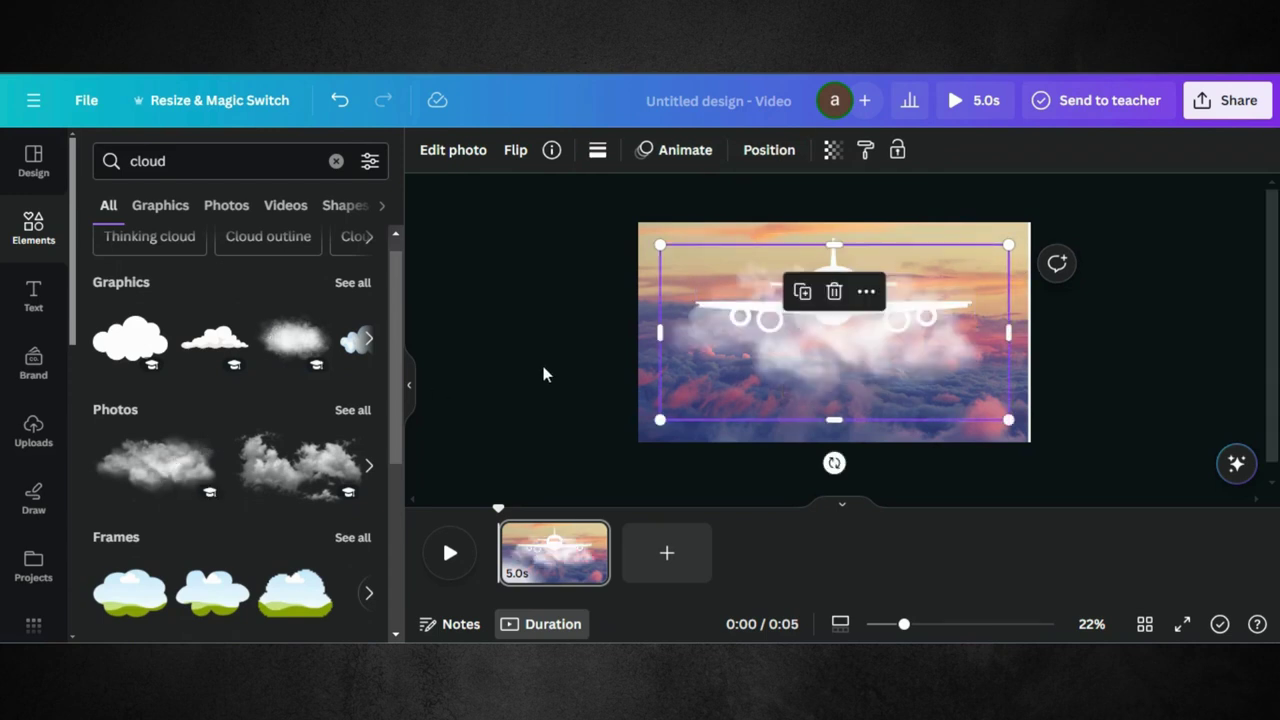
click(526, 246)
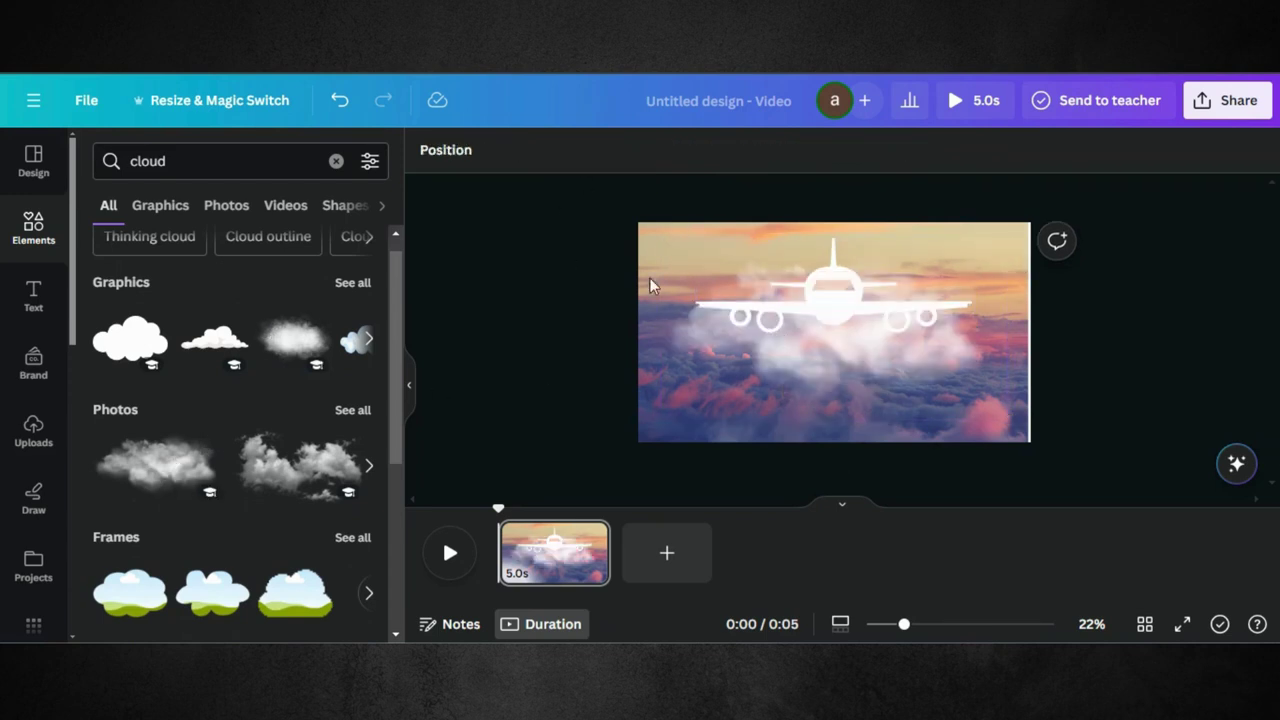
Shrink the cloud photo to about half its size and place it over the page's lower-left corner
click(779, 336)
drag(777, 338, 700, 430)
drag(924, 332, 831, 380)
drag(719, 409, 747, 358)
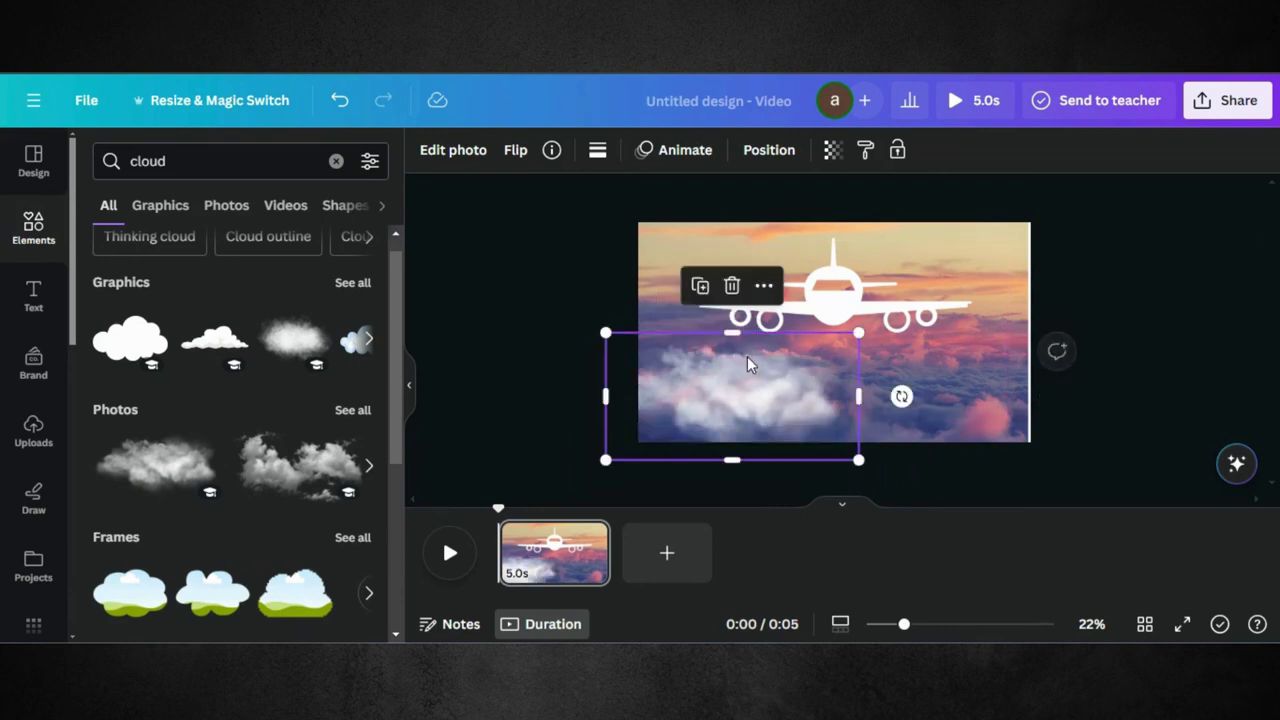
drag(858, 456, 777, 426)
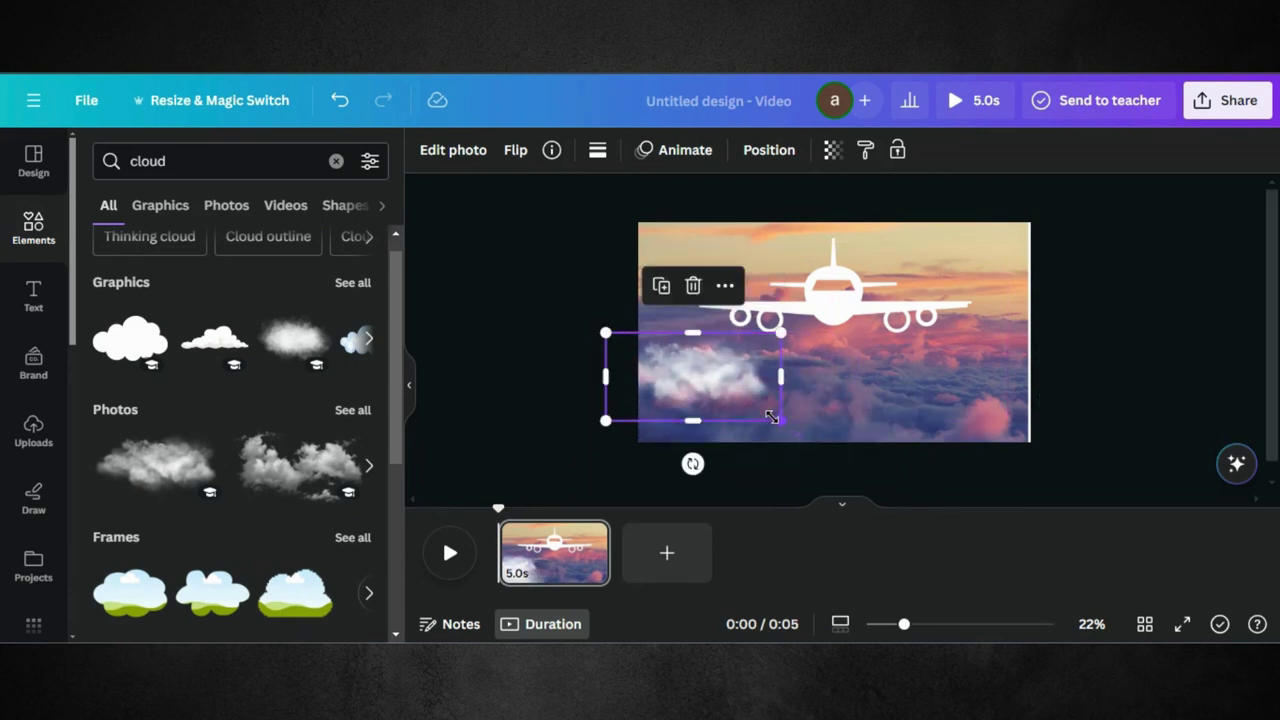
drag(717, 383, 722, 427)
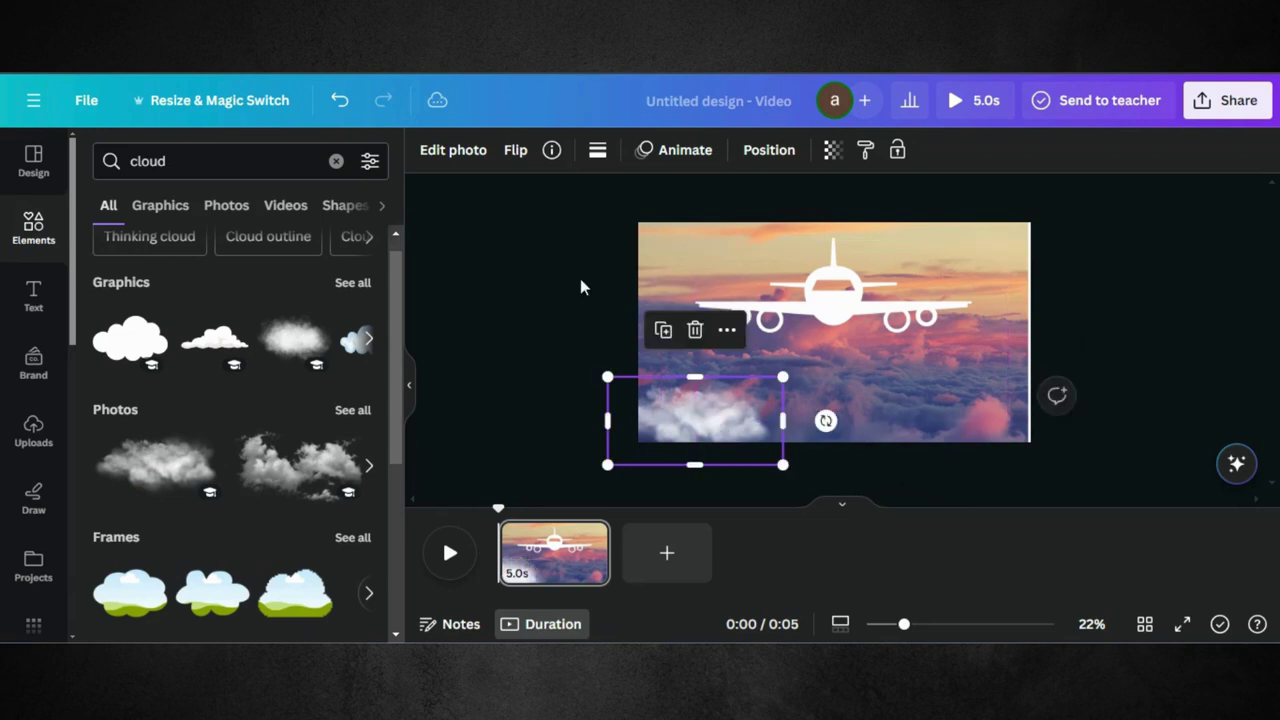
Apply the Cherry duotone effect to the cloud photo with an intensity of 65
click(460, 155)
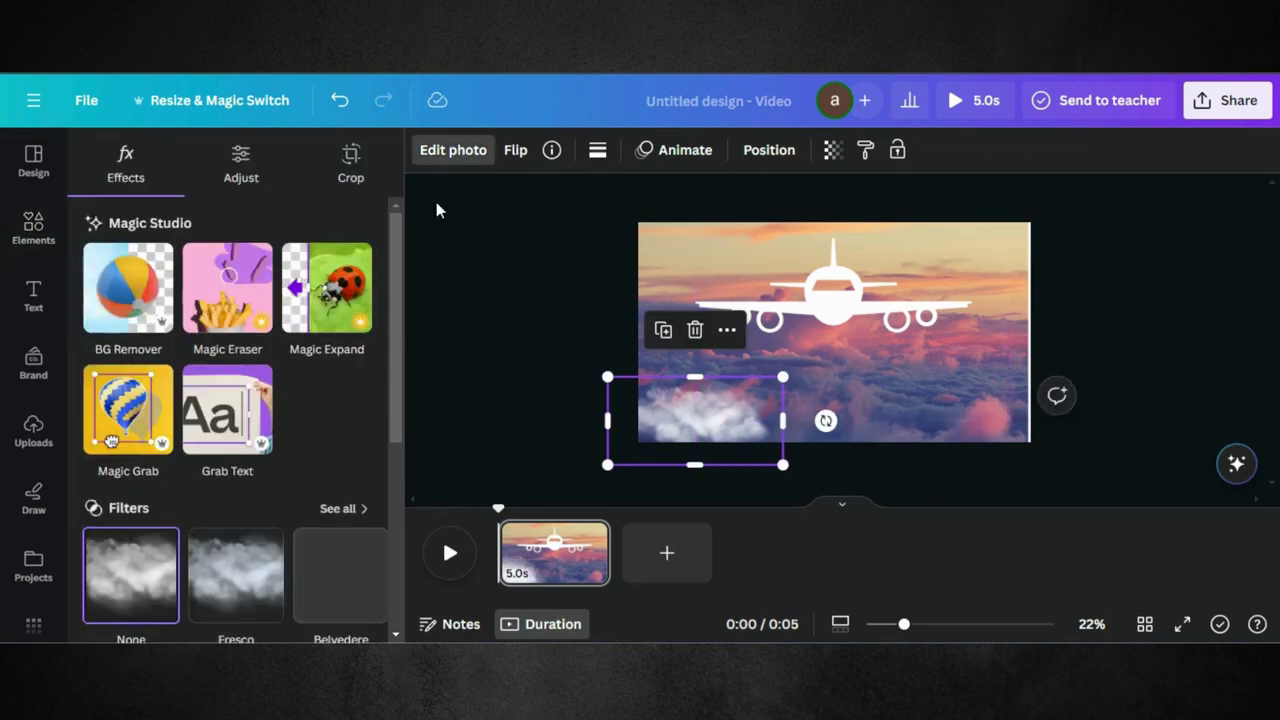
scroll(265, 470, down, 4)
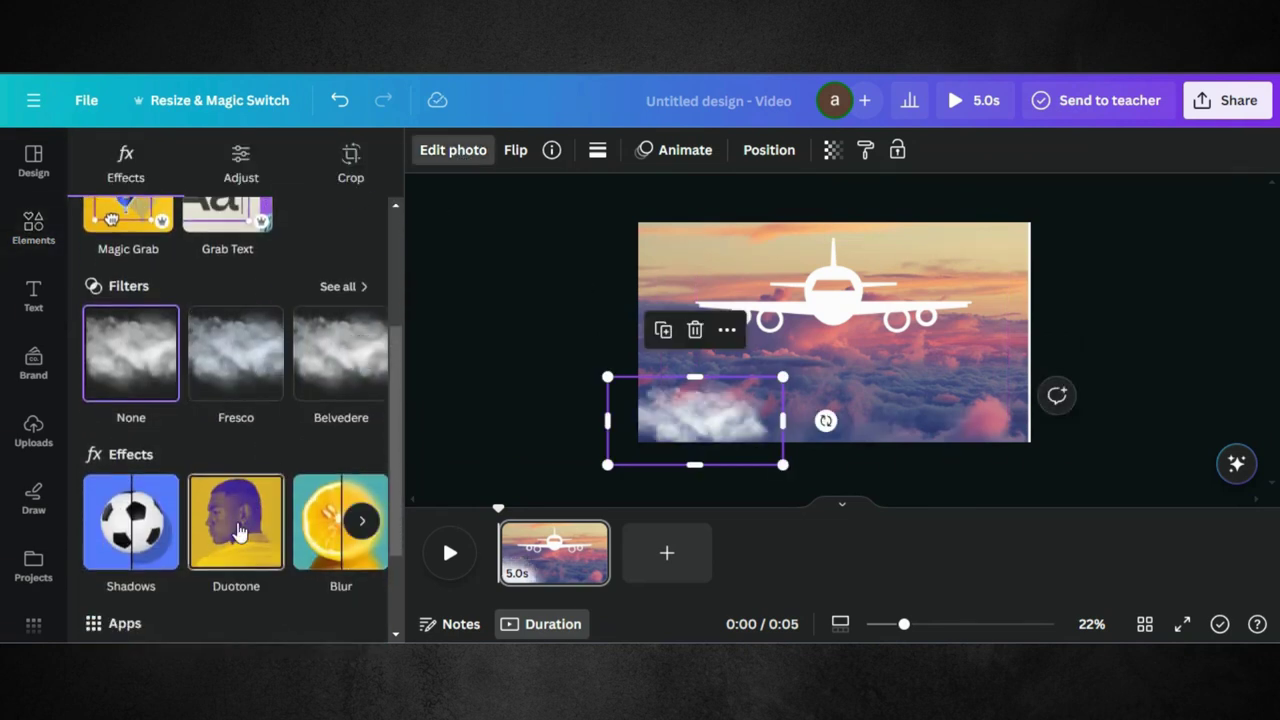
click(238, 532)
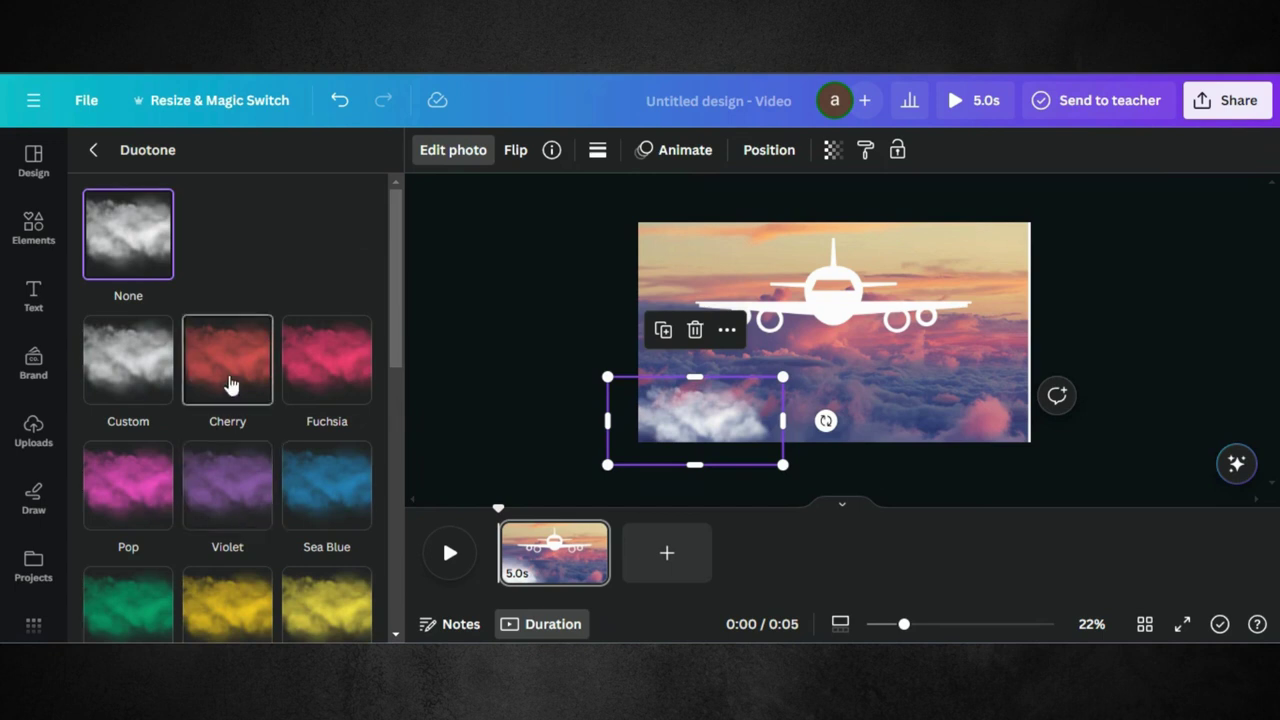
scroll(194, 429, down, 2)
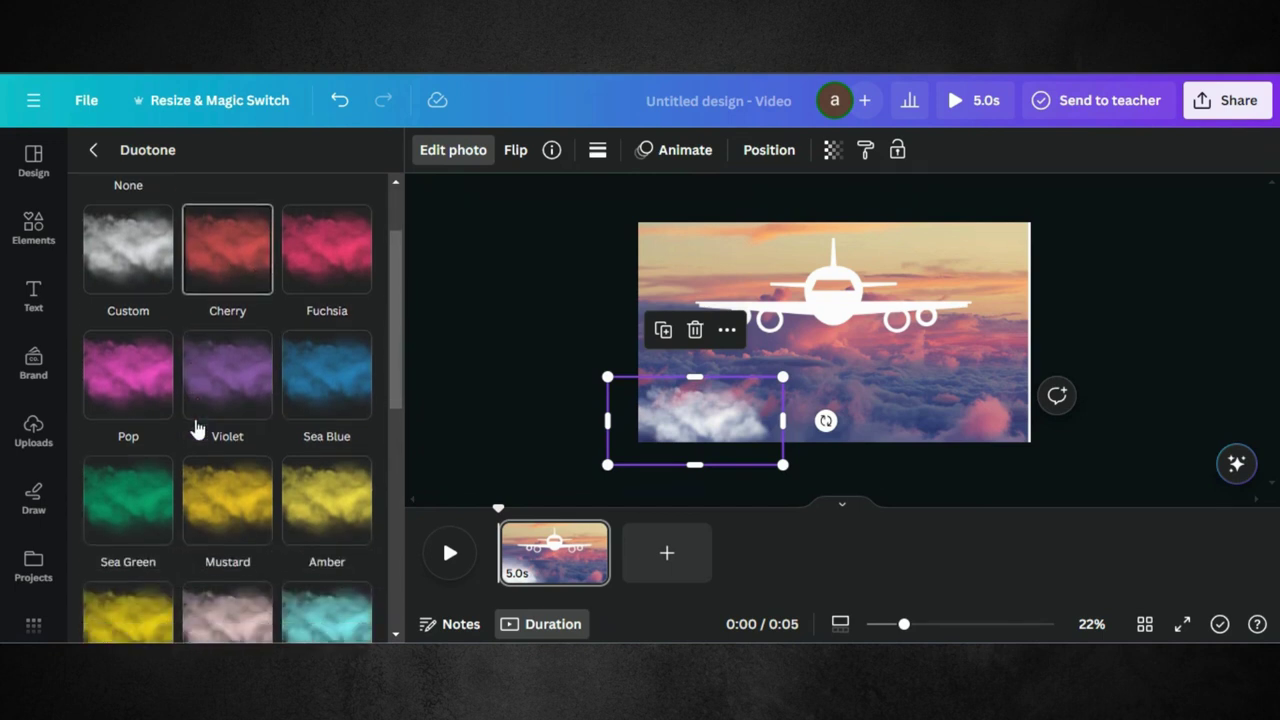
click(225, 250)
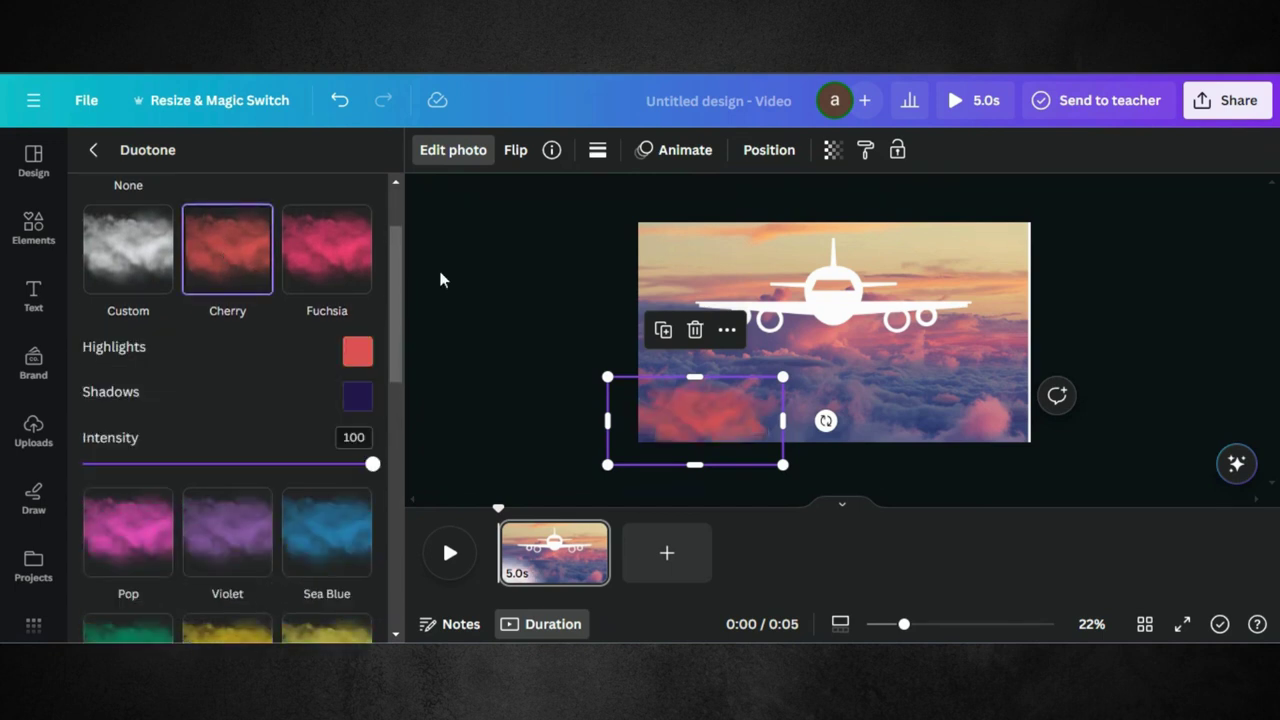
drag(371, 467, 274, 472)
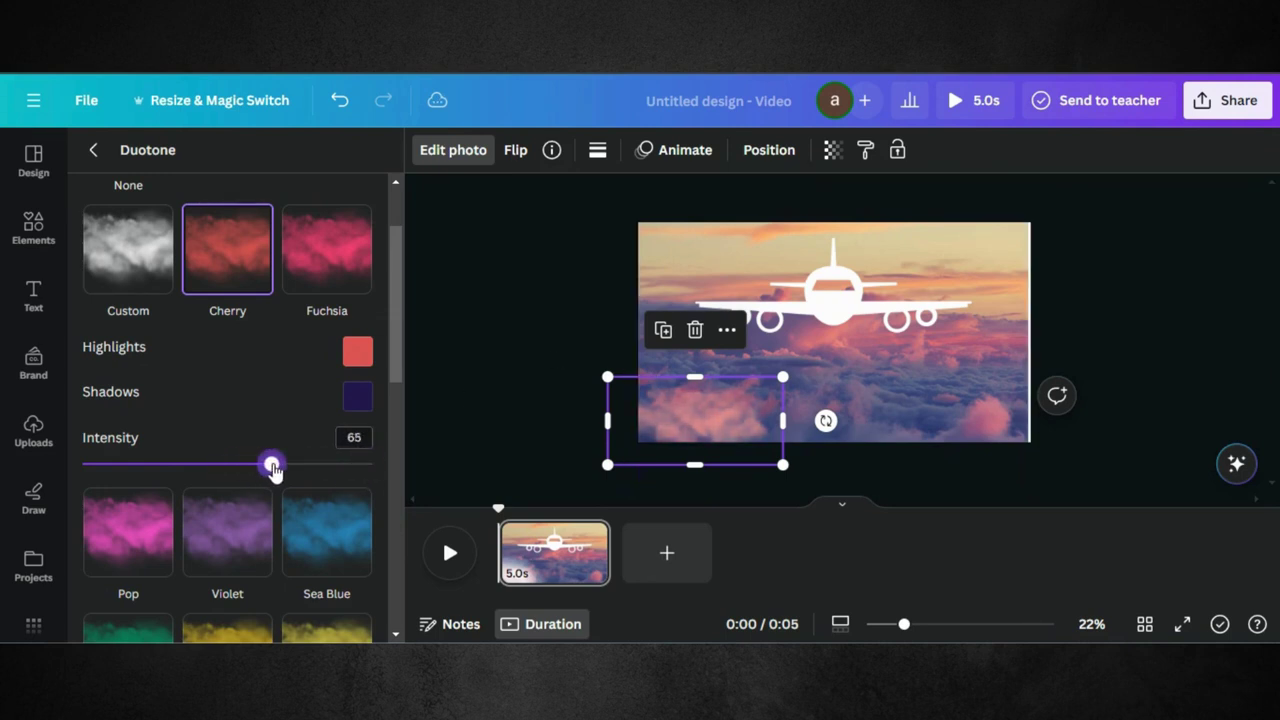
Set the cloud duotone's shadows color to bright red #E4170A
click(357, 397)
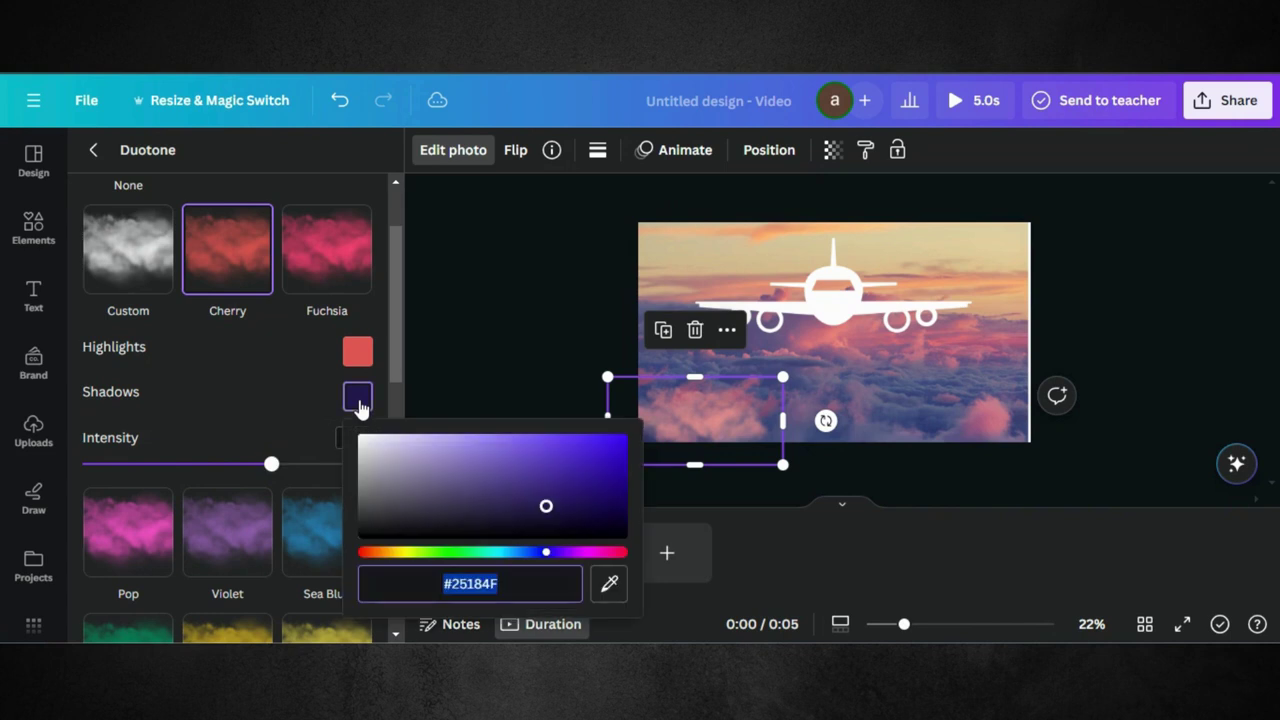
click(366, 553)
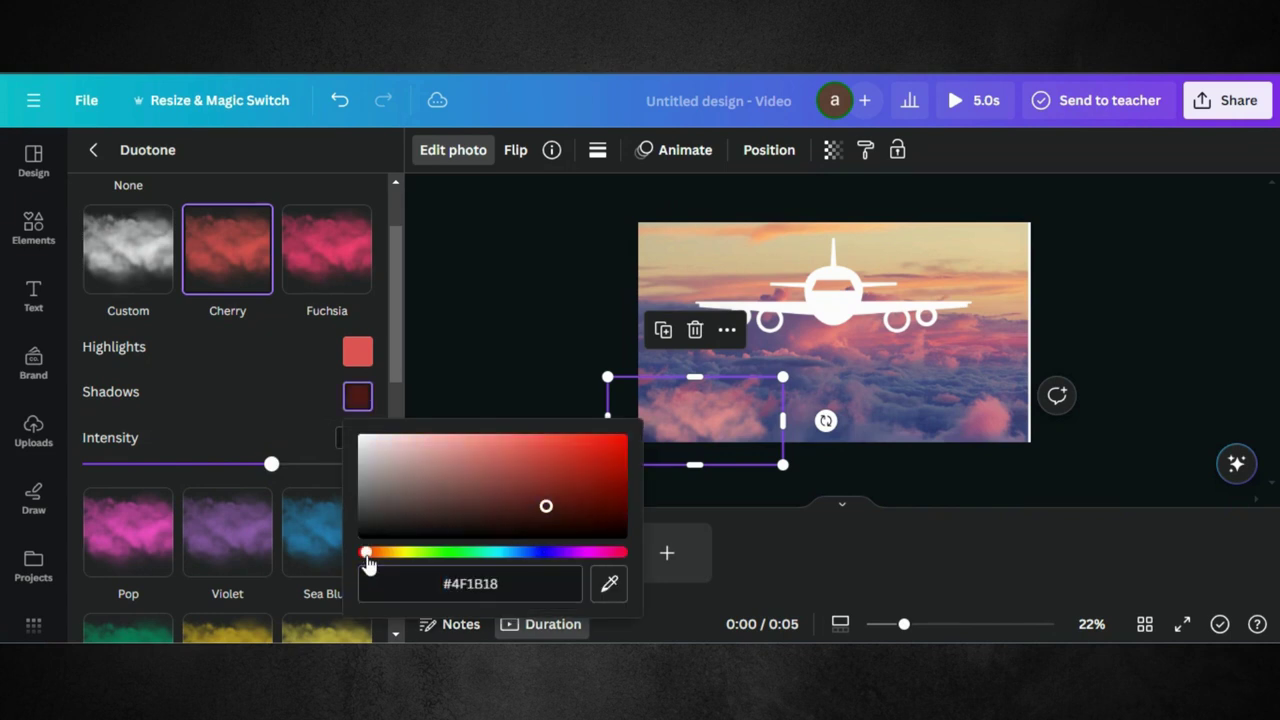
click(550, 447)
drag(570, 448, 596, 446)
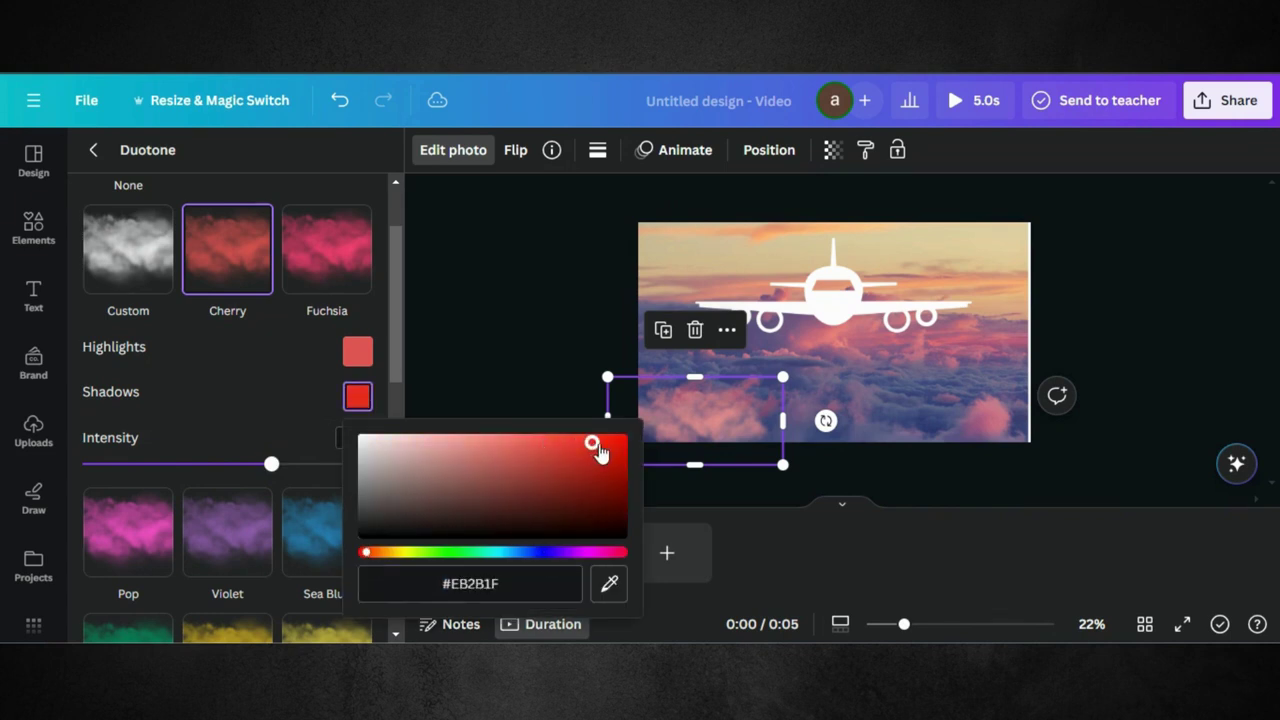
click(617, 448)
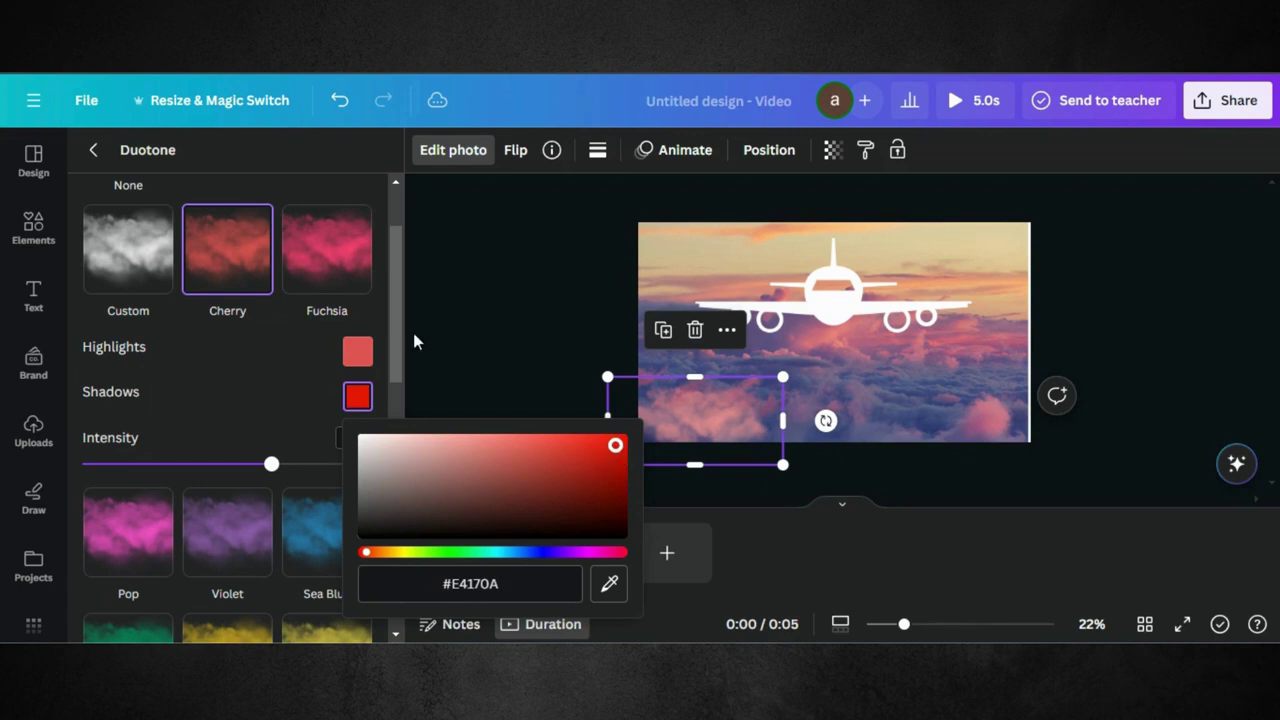
Set the cloud duotone's highlights color to dark red #9D1C1C and leave the photo effects
click(358, 352)
click(606, 414)
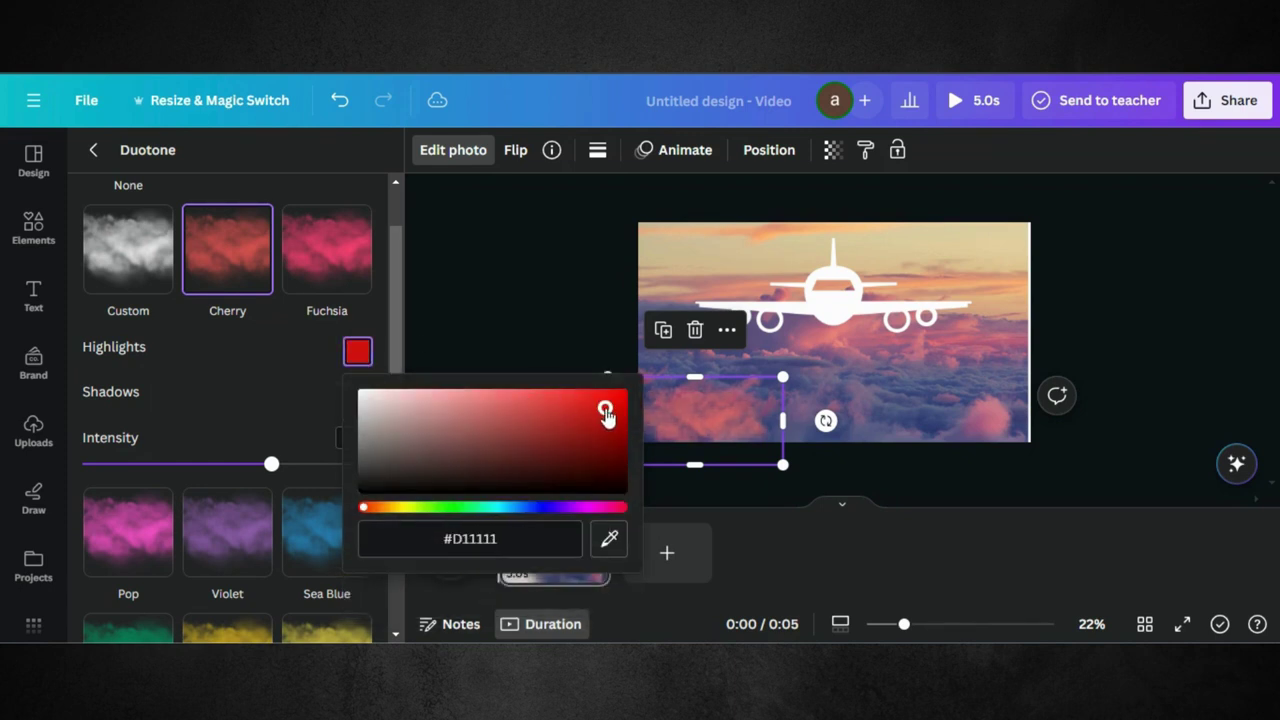
drag(604, 418, 580, 431)
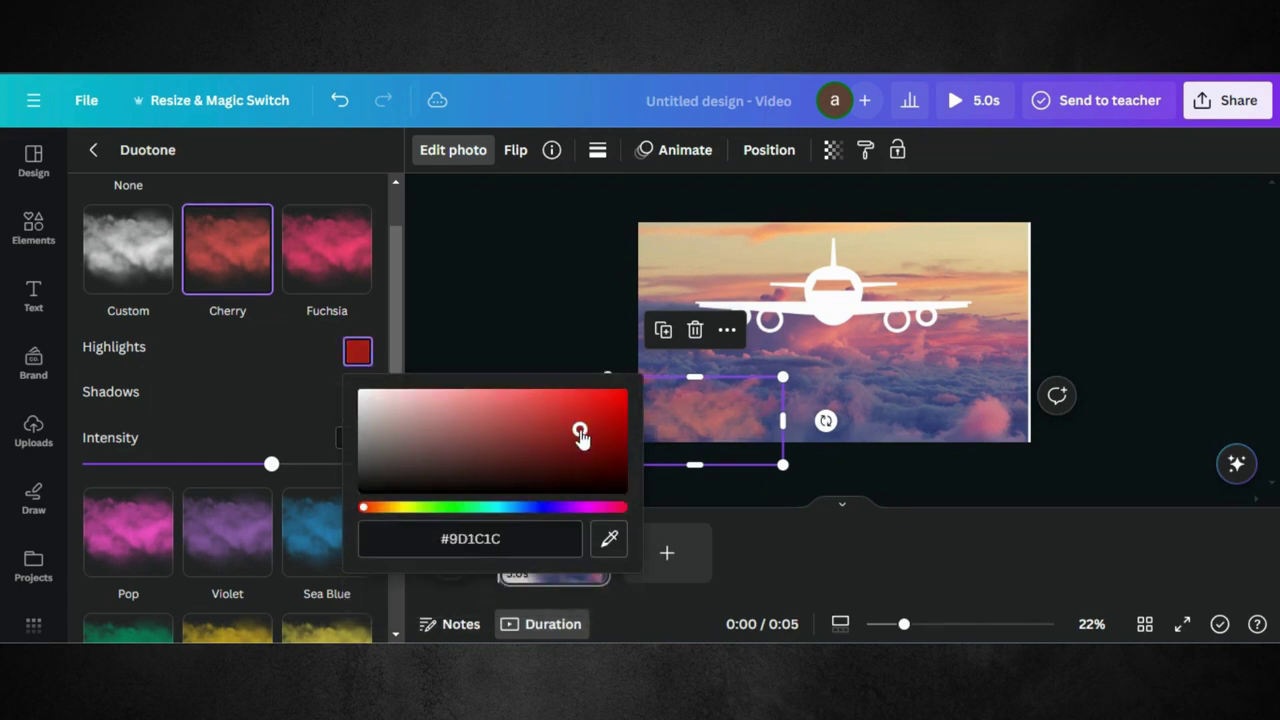
click(528, 277)
Shrink the tinted cloud slightly and adjust its position at the page's lower-left corner
click(697, 391)
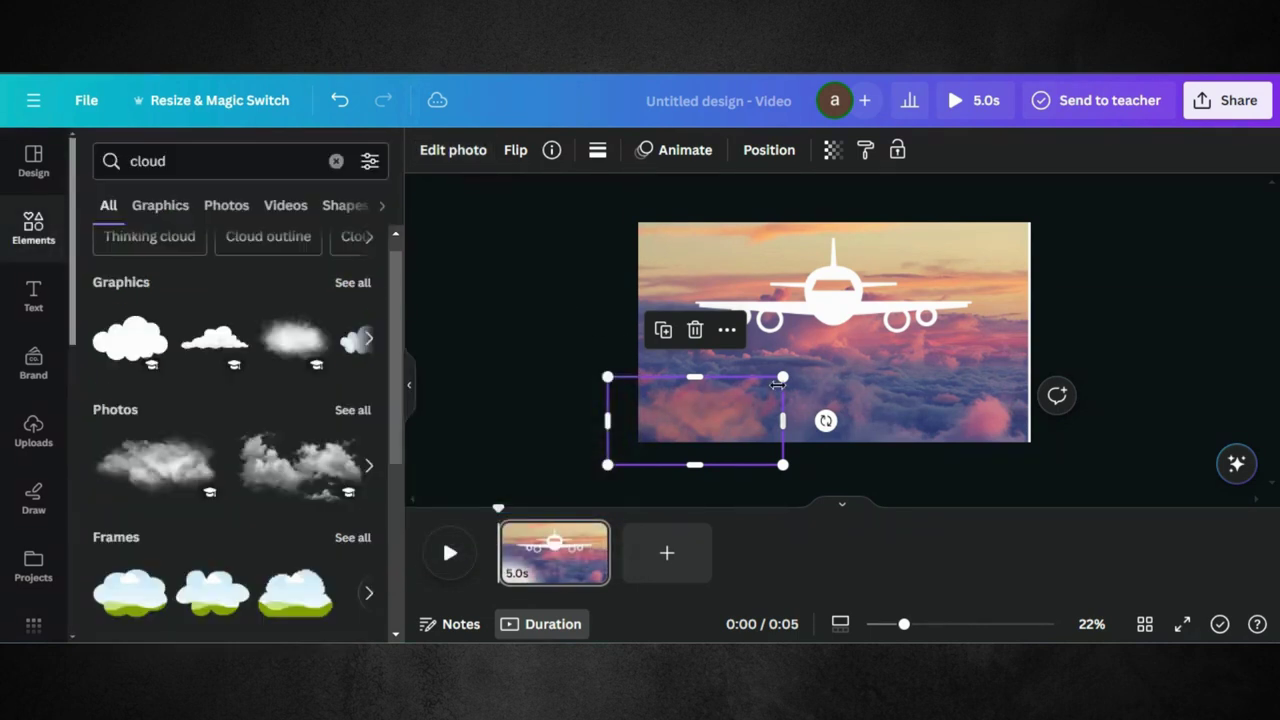
drag(776, 387, 760, 386)
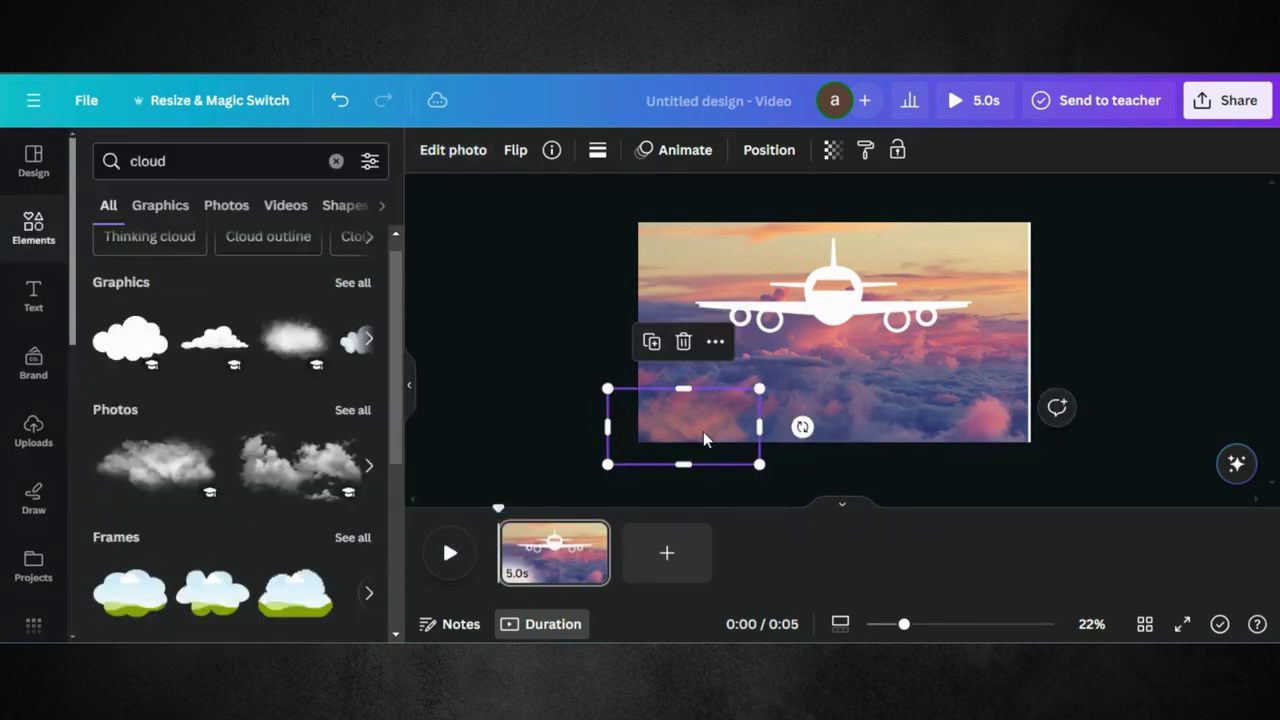
mouse_move(703, 431)
mouse_down()
mouse_move(700, 441)
mouse_move(705, 409)
mouse_up()
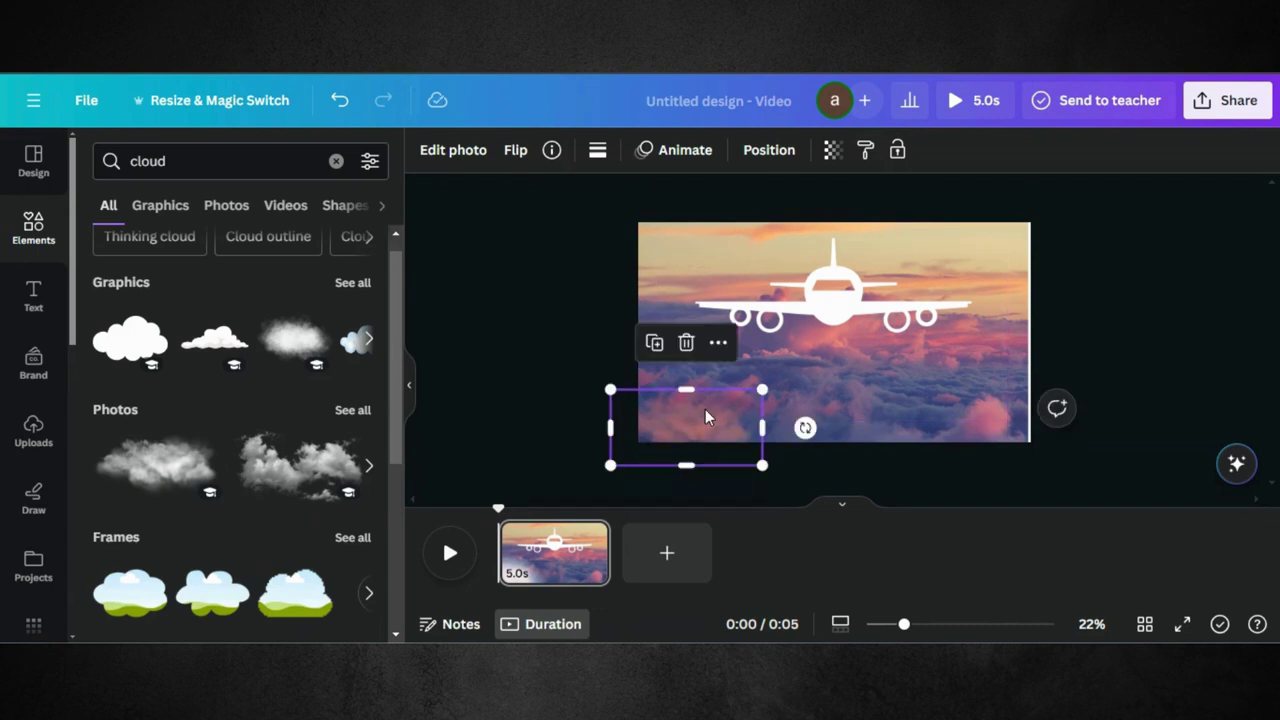
Duplicate the tinted cloud twice and place the copies at the middle and right end of the page's lower edge
click(654, 343)
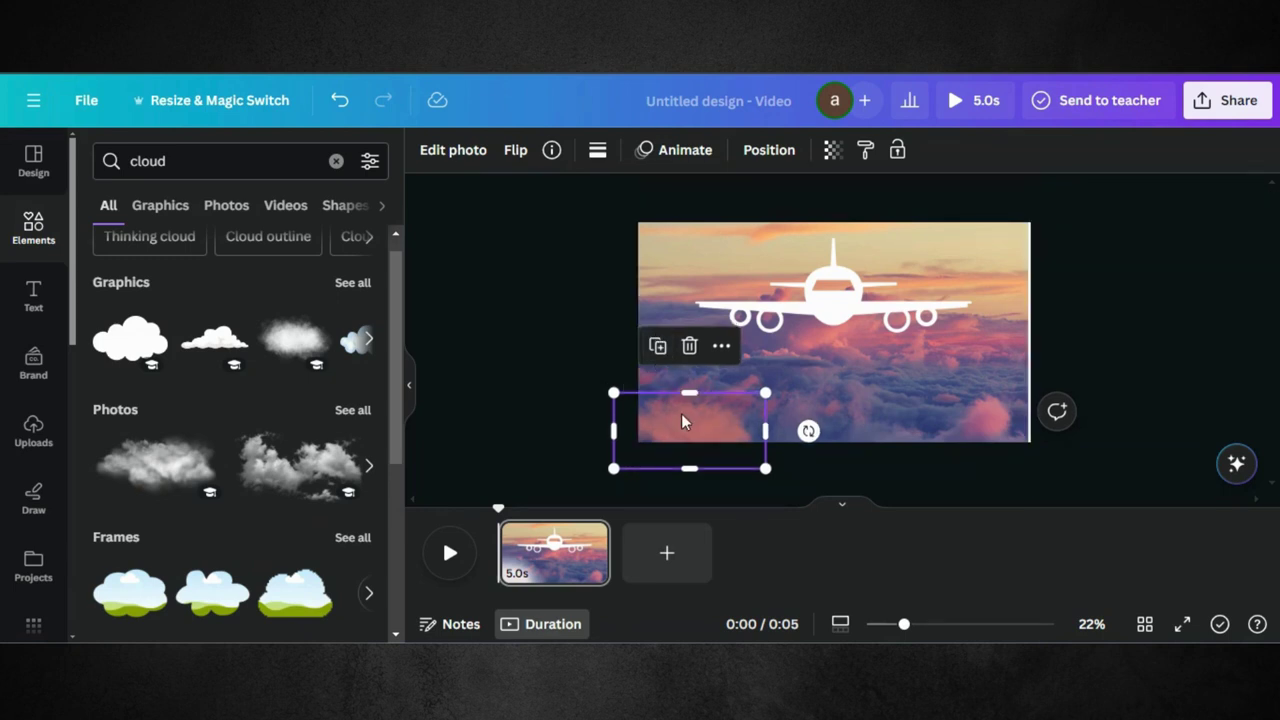
drag(704, 410, 783, 395)
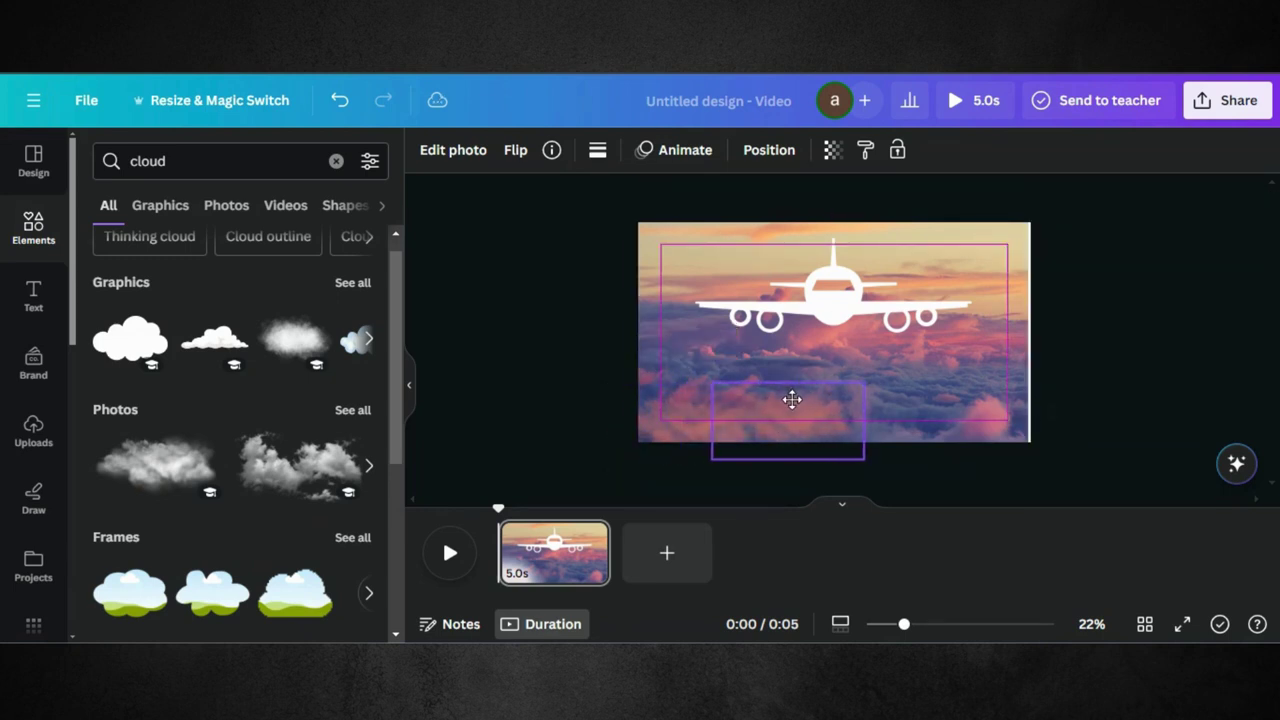
drag(792, 399, 826, 402)
click(786, 339)
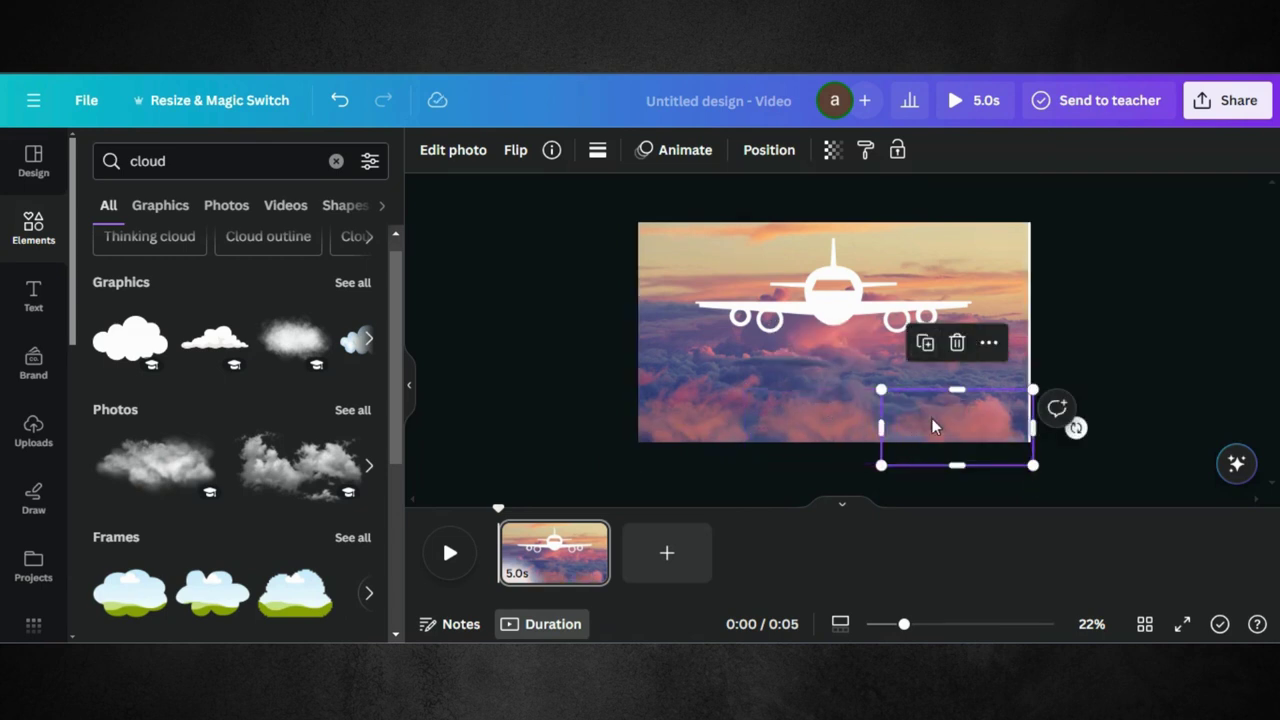
Enlarge the background cloud photo slightly and reposition it so it extends past both sides of the page
click(650, 268)
drag(903, 626, 894, 627)
drag(674, 206, 693, 199)
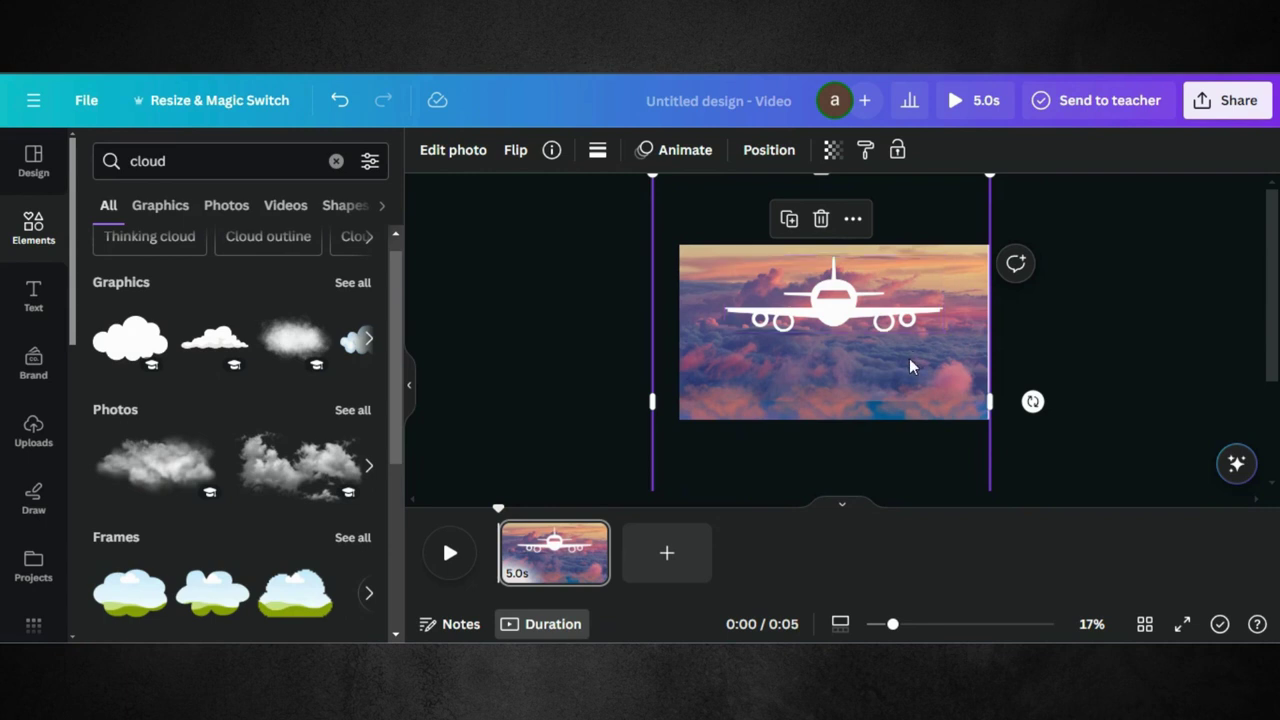
drag(909, 358, 909, 375)
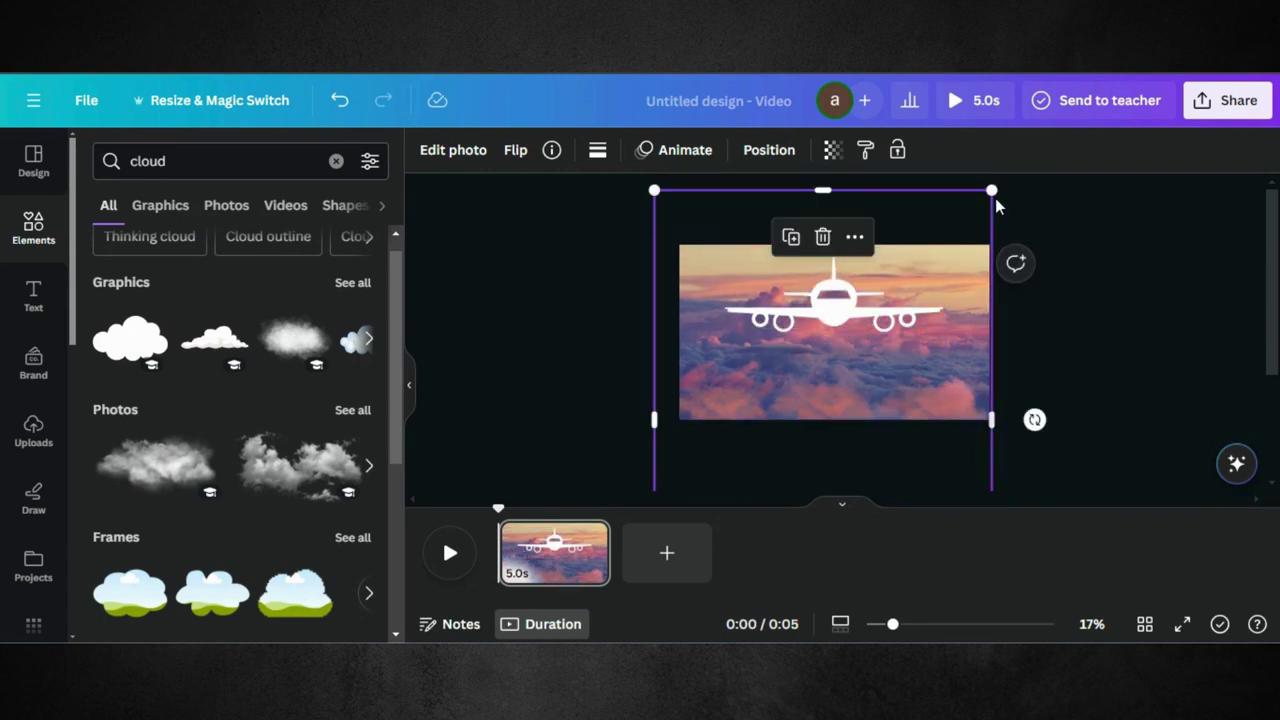
drag(991, 190, 1006, 178)
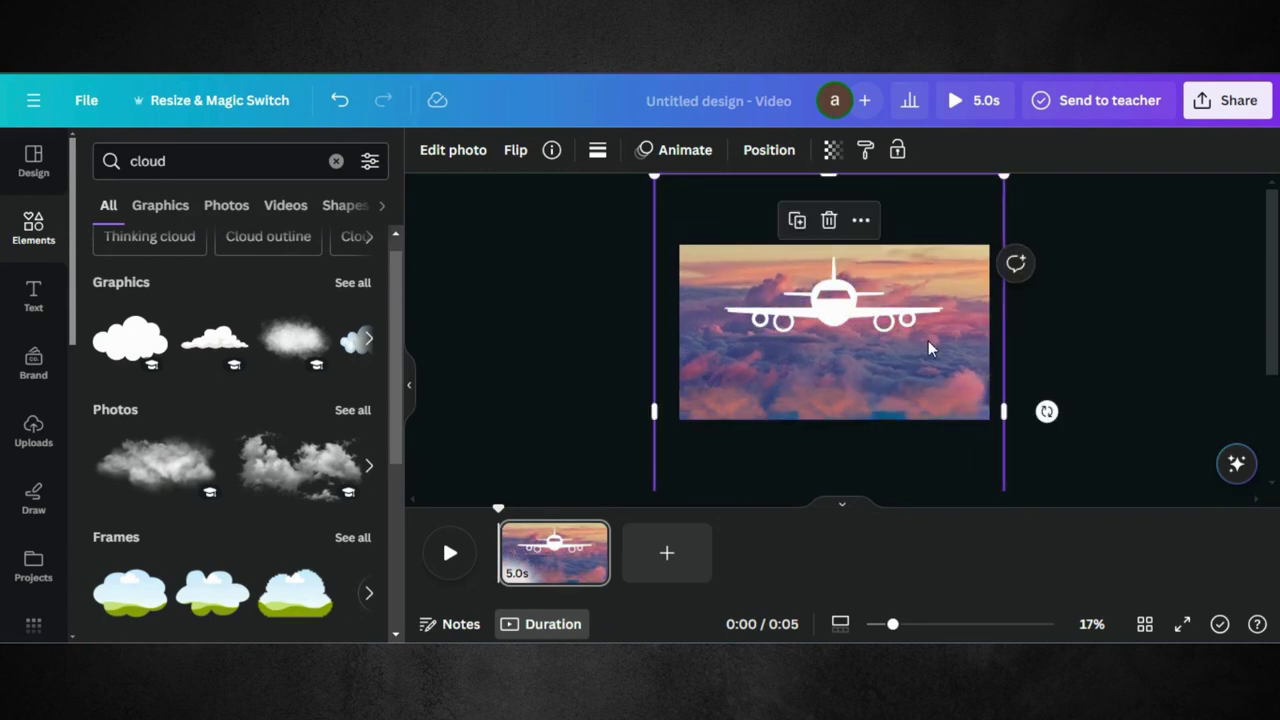
drag(928, 347, 927, 348)
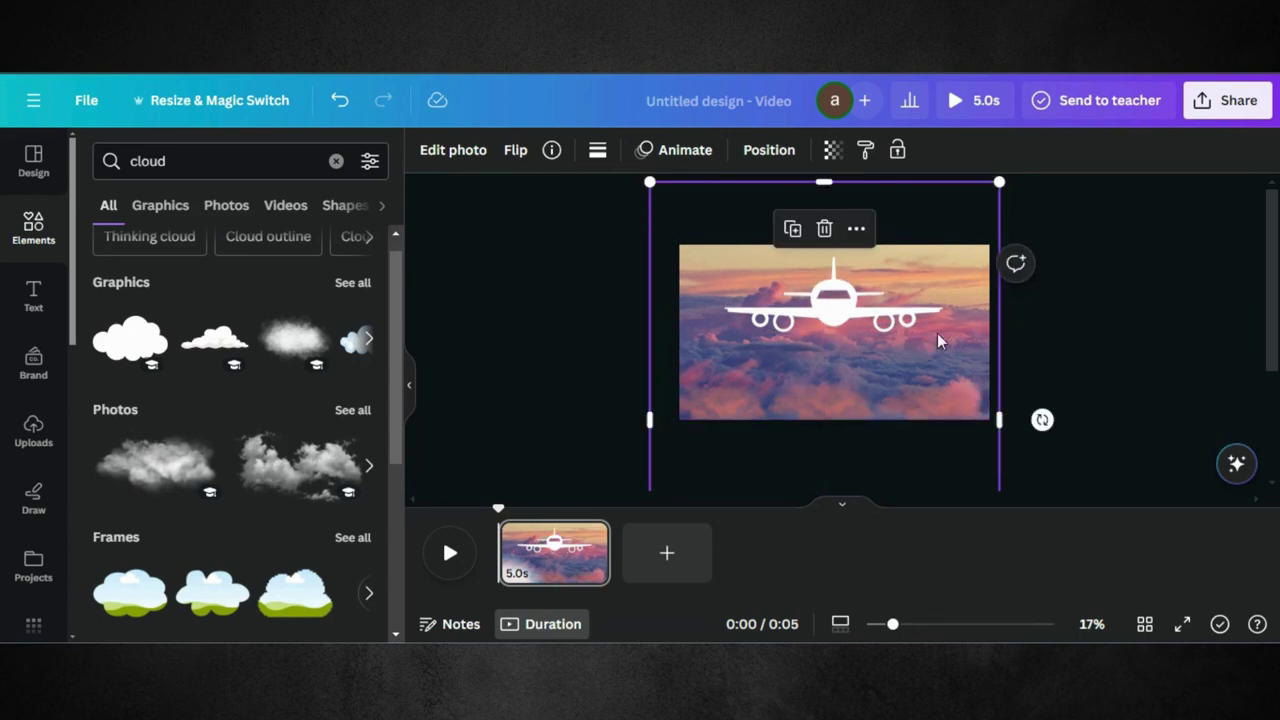
drag(998, 186, 1012, 180)
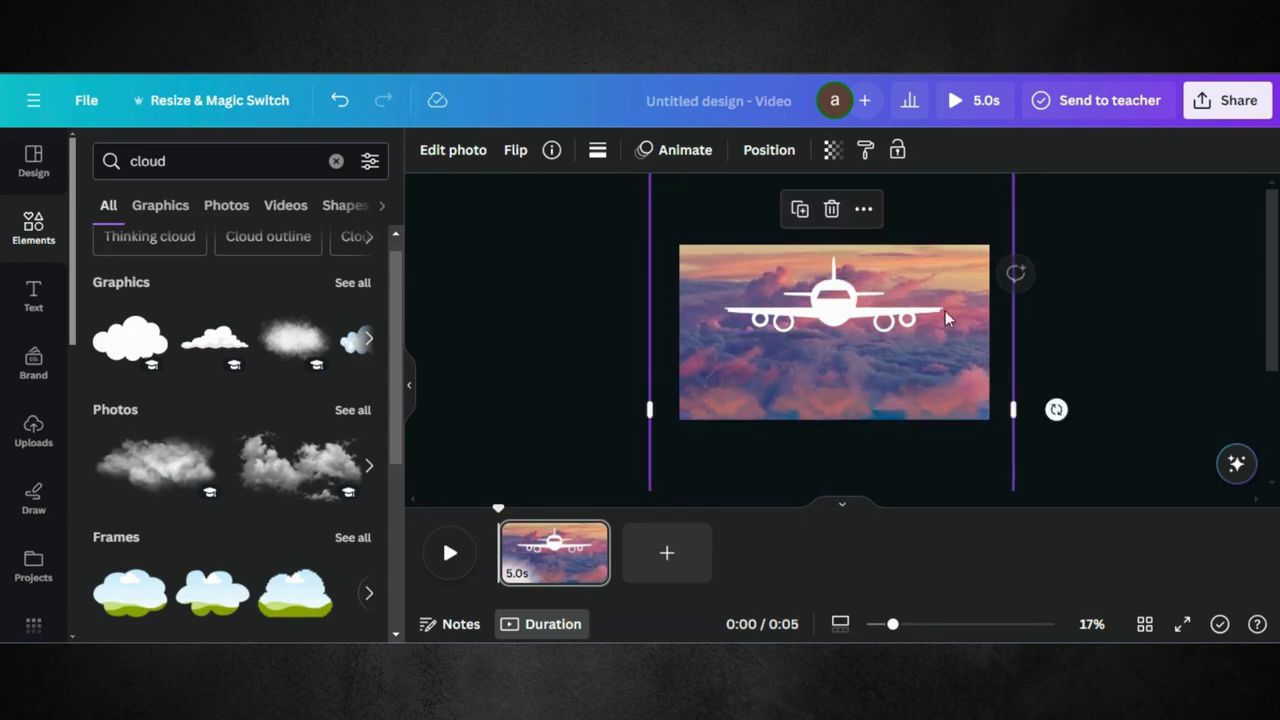
drag(880, 360, 886, 356)
Apply the Breathe animation to the background photo with the In direction and a scale raised to most of its range
click(670, 150)
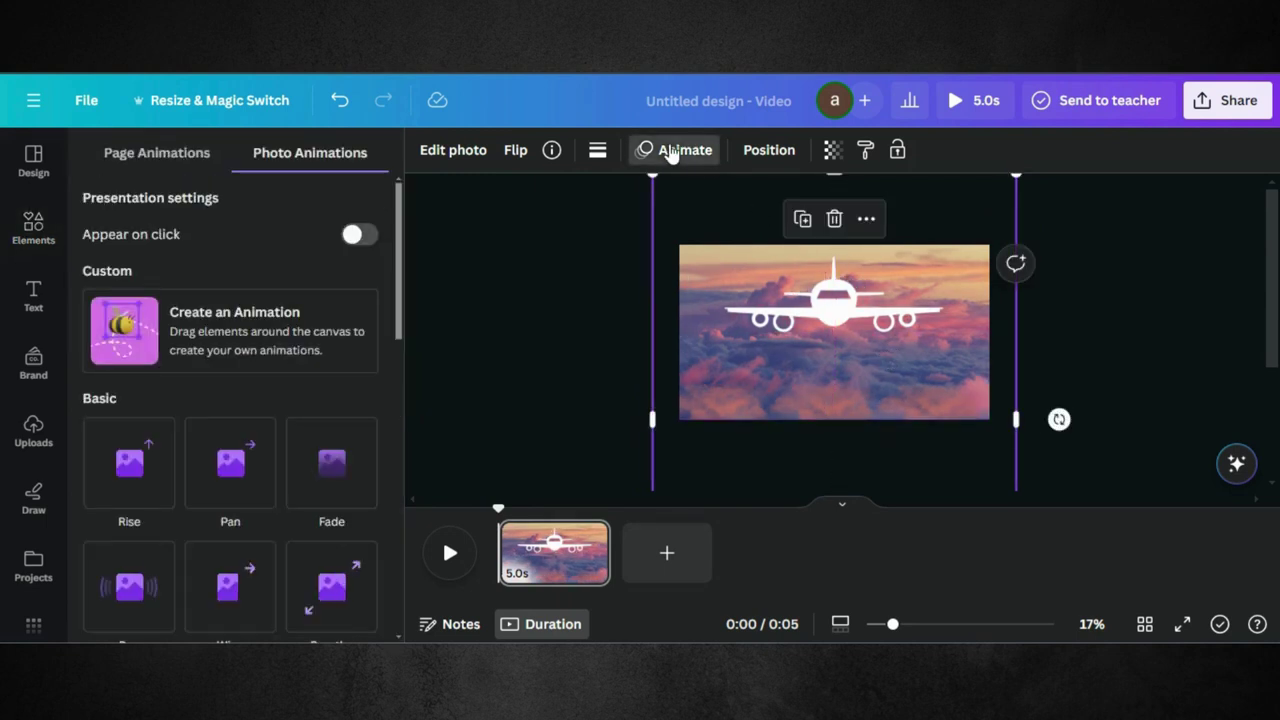
scroll(262, 404, down, 10)
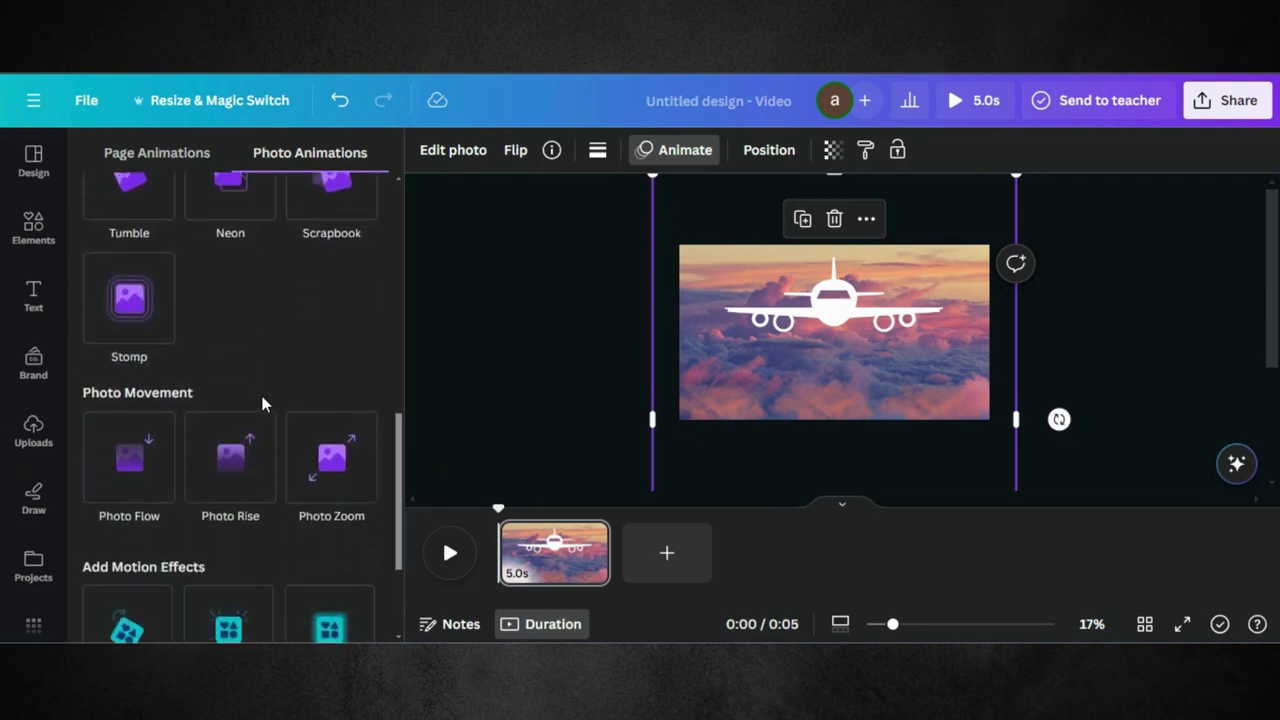
scroll(262, 404, up, 4)
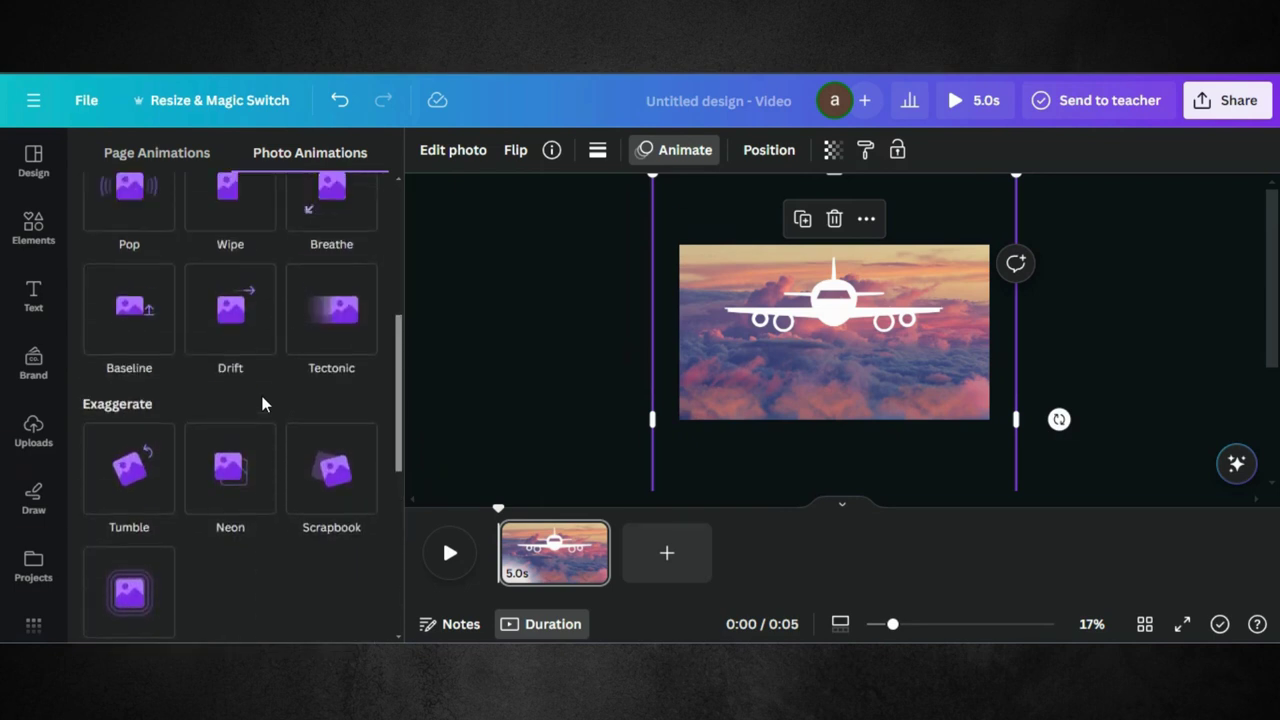
click(341, 266)
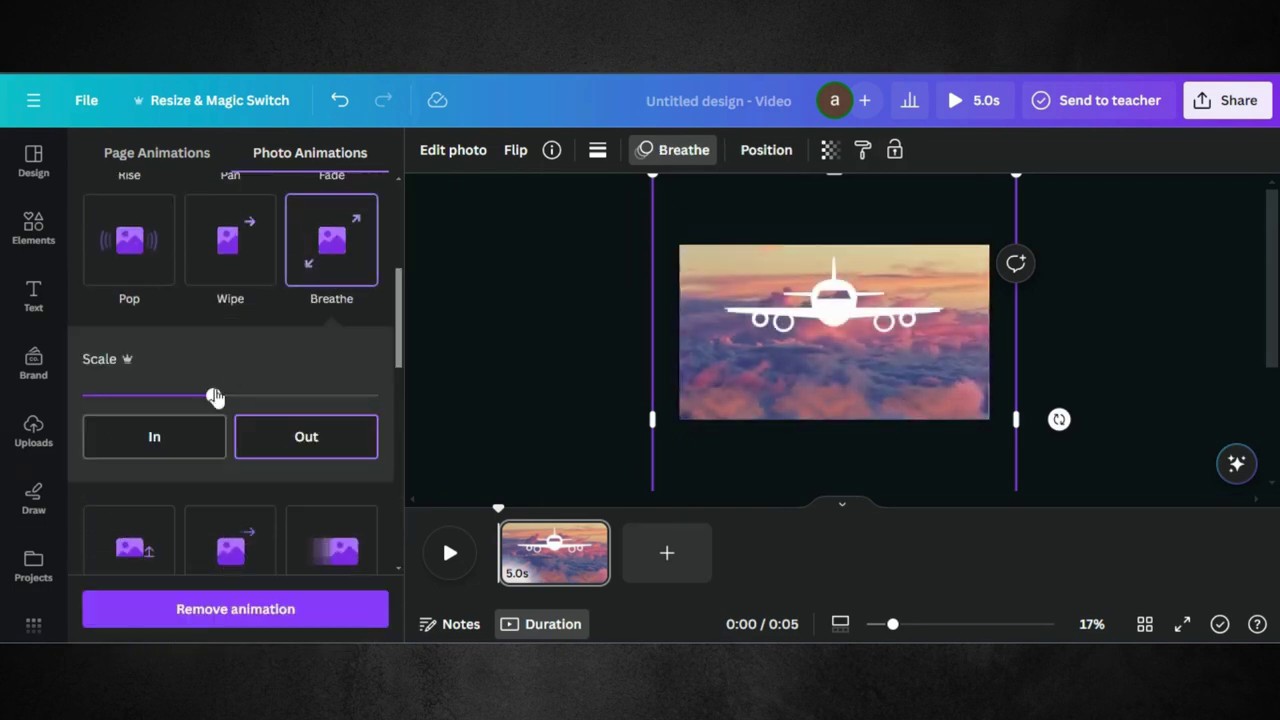
click(183, 440)
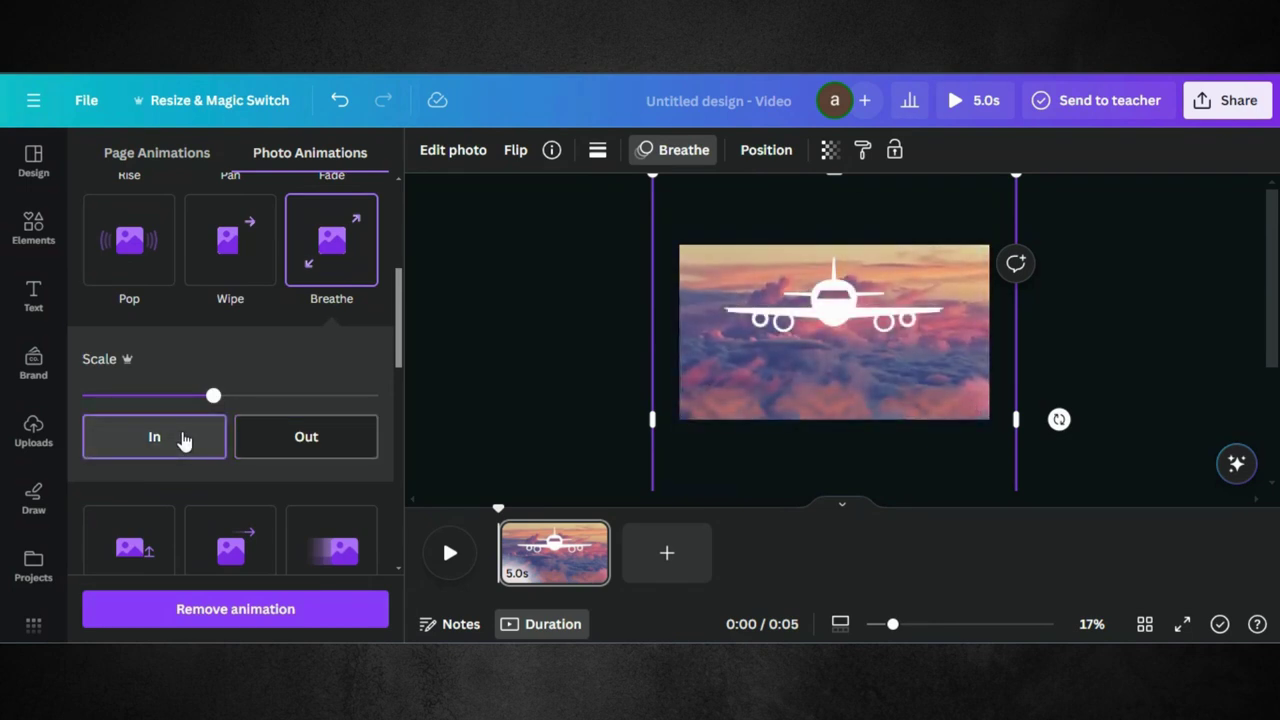
drag(213, 396, 331, 397)
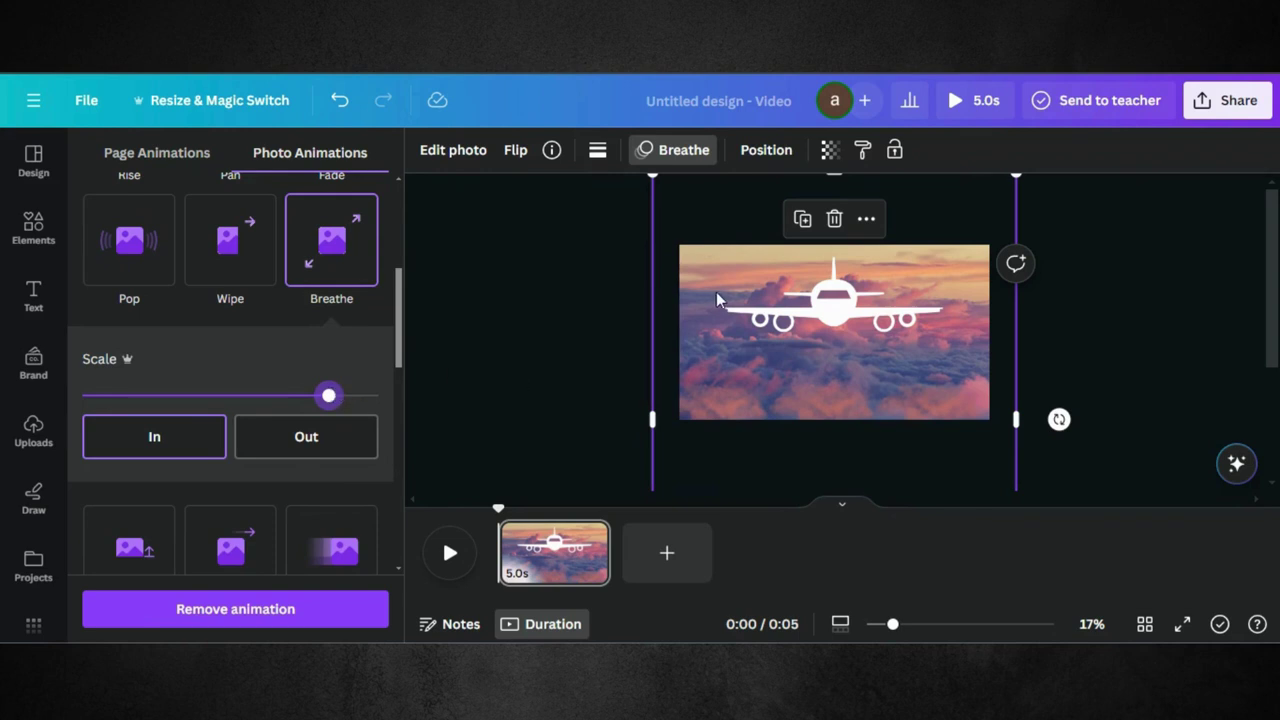
Apply the Breathe animation to the airplane graphic with the Out direction and the maximum scale
click(826, 318)
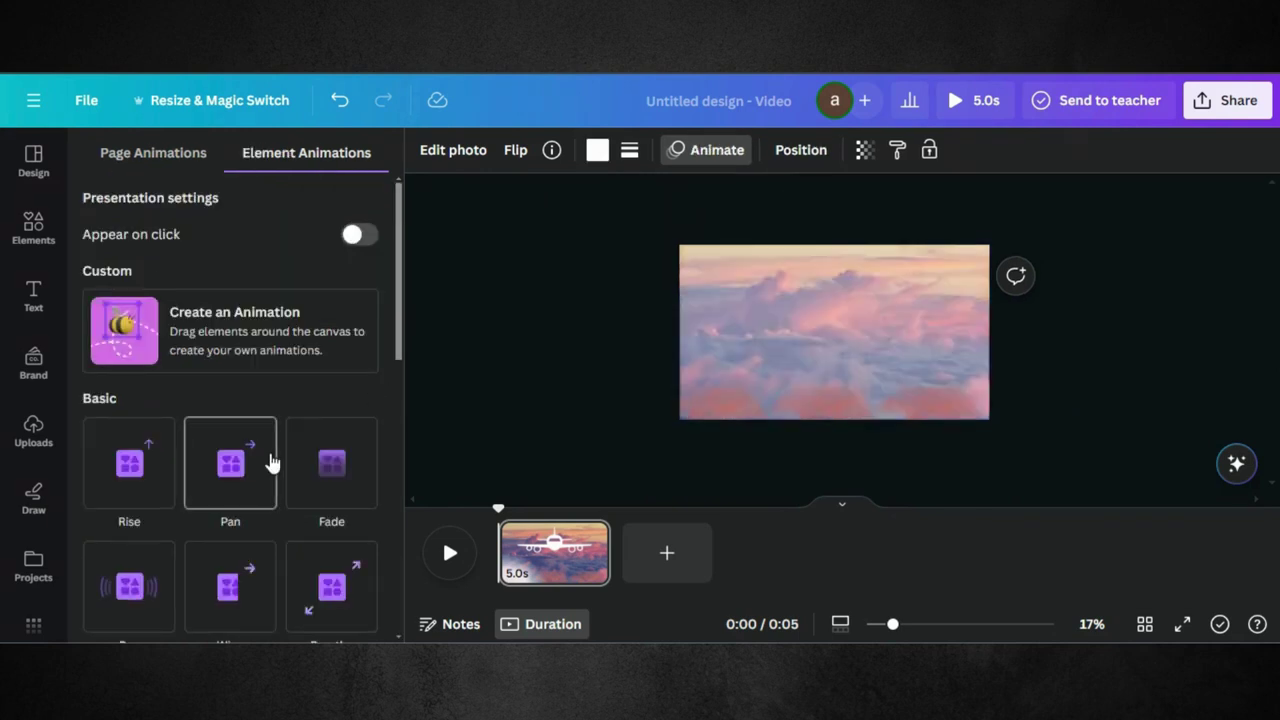
scroll(271, 457, down, 5)
click(333, 232)
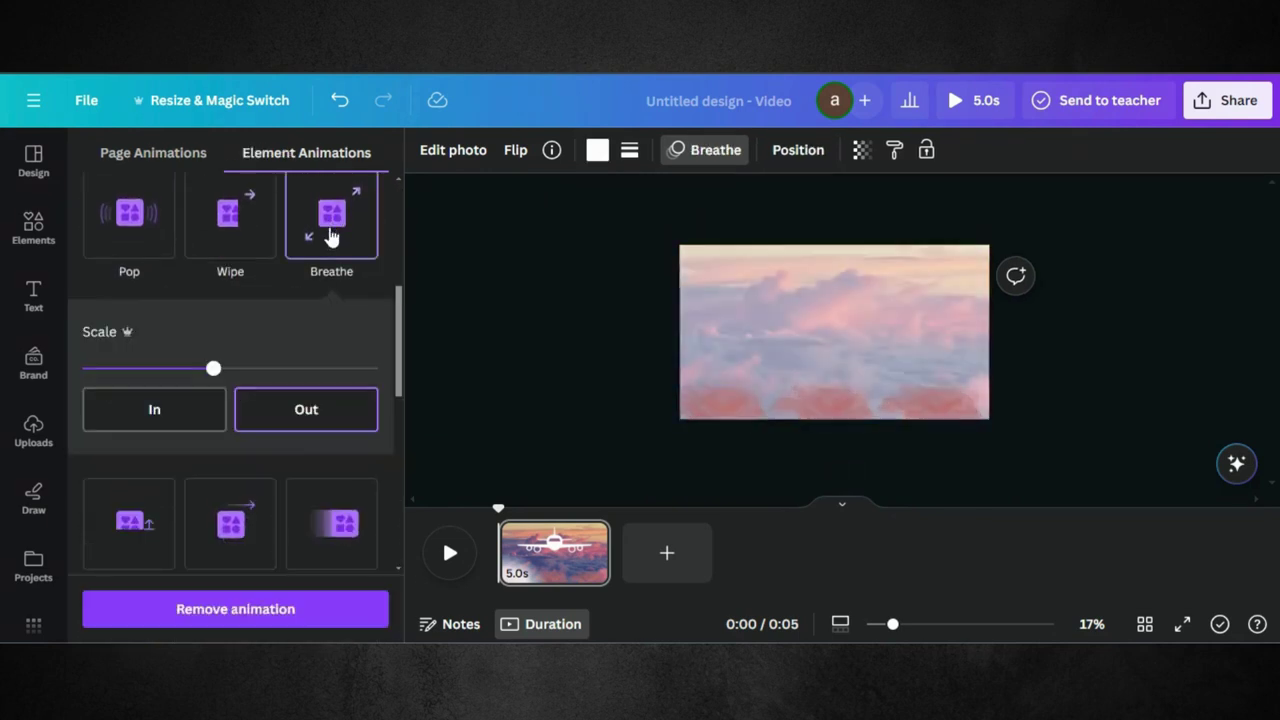
click(297, 420)
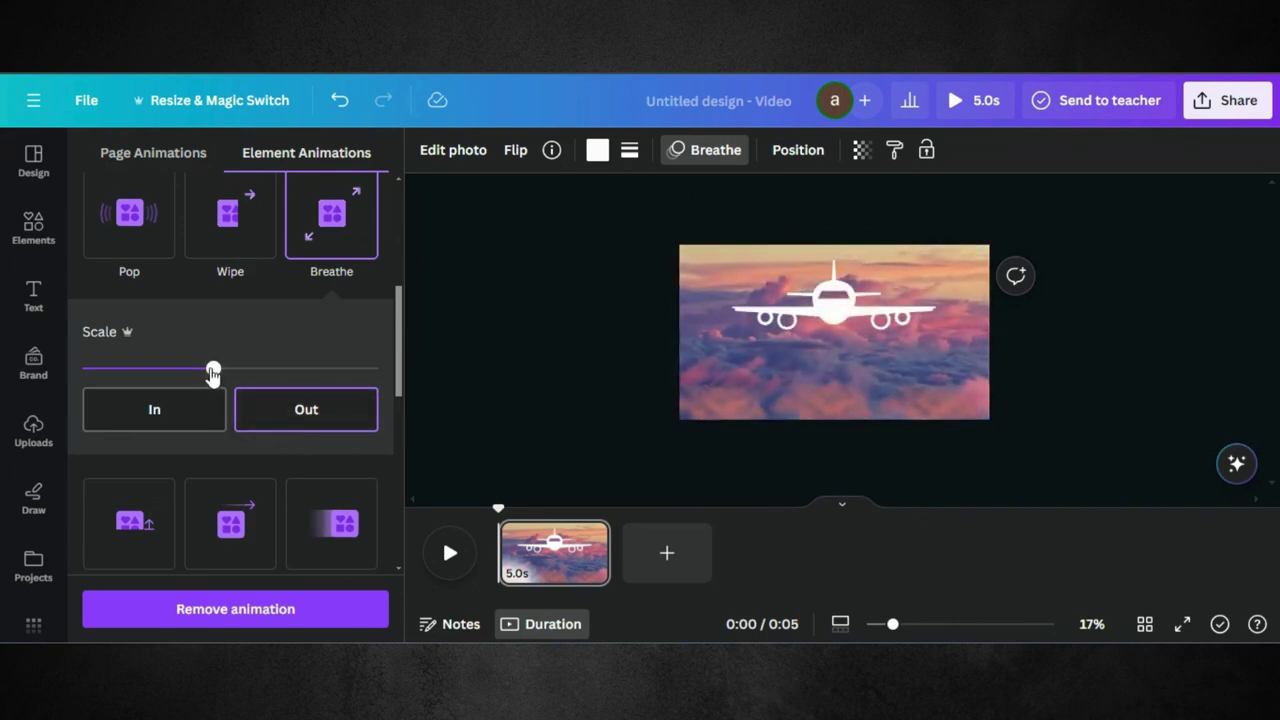
drag(212, 370, 423, 372)
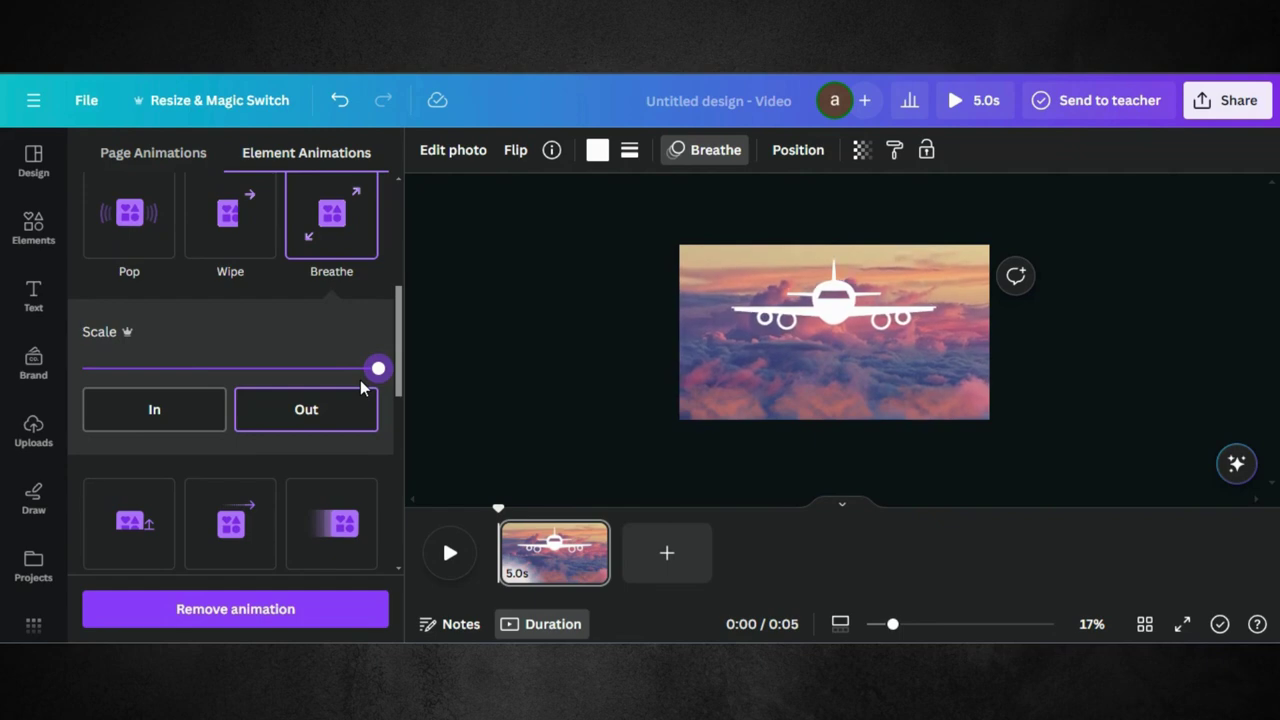
key(Escape)
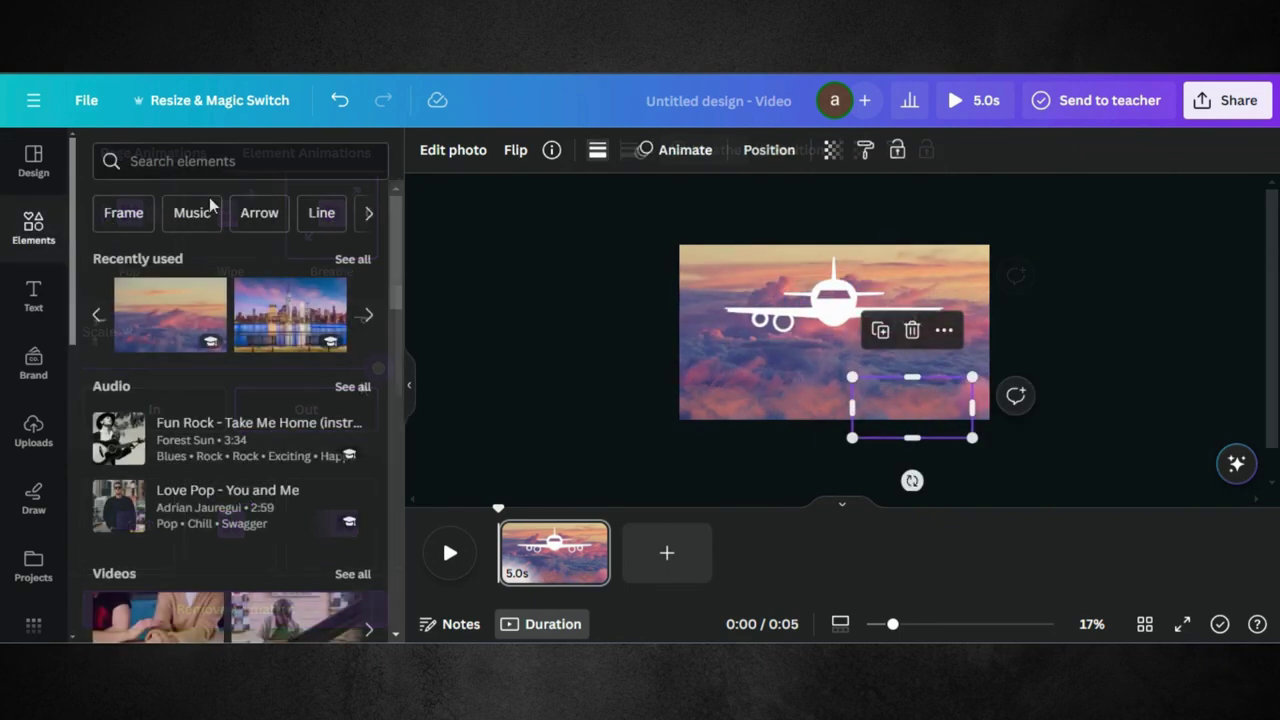
Add a heading reading TRAVEL and move it below the airplane near the page's lower edge
click(33, 295)
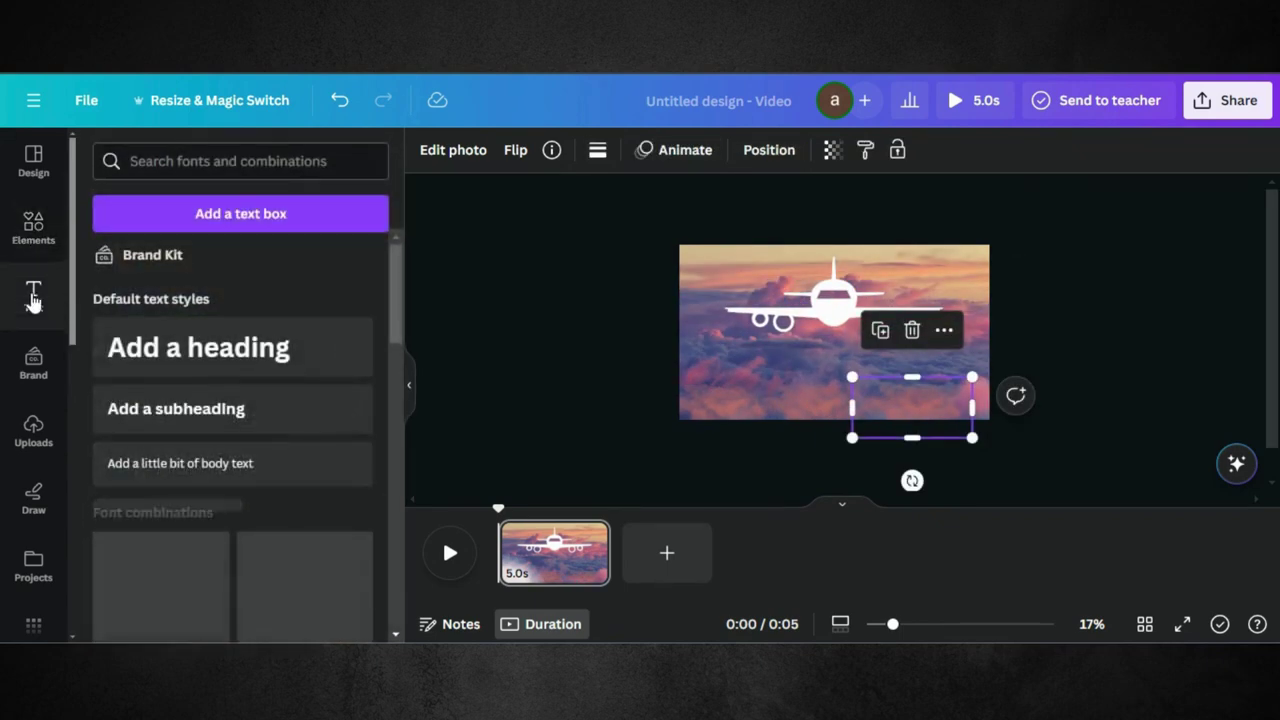
click(183, 358)
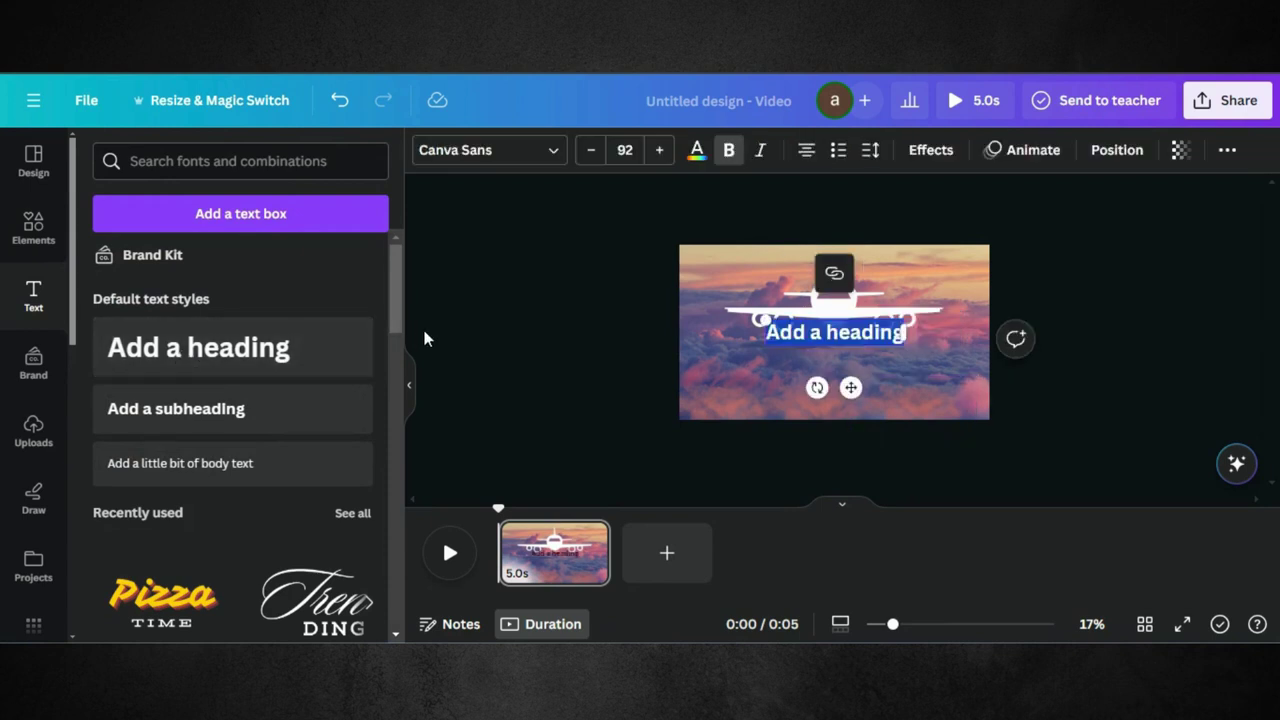
text(TRAVEL)
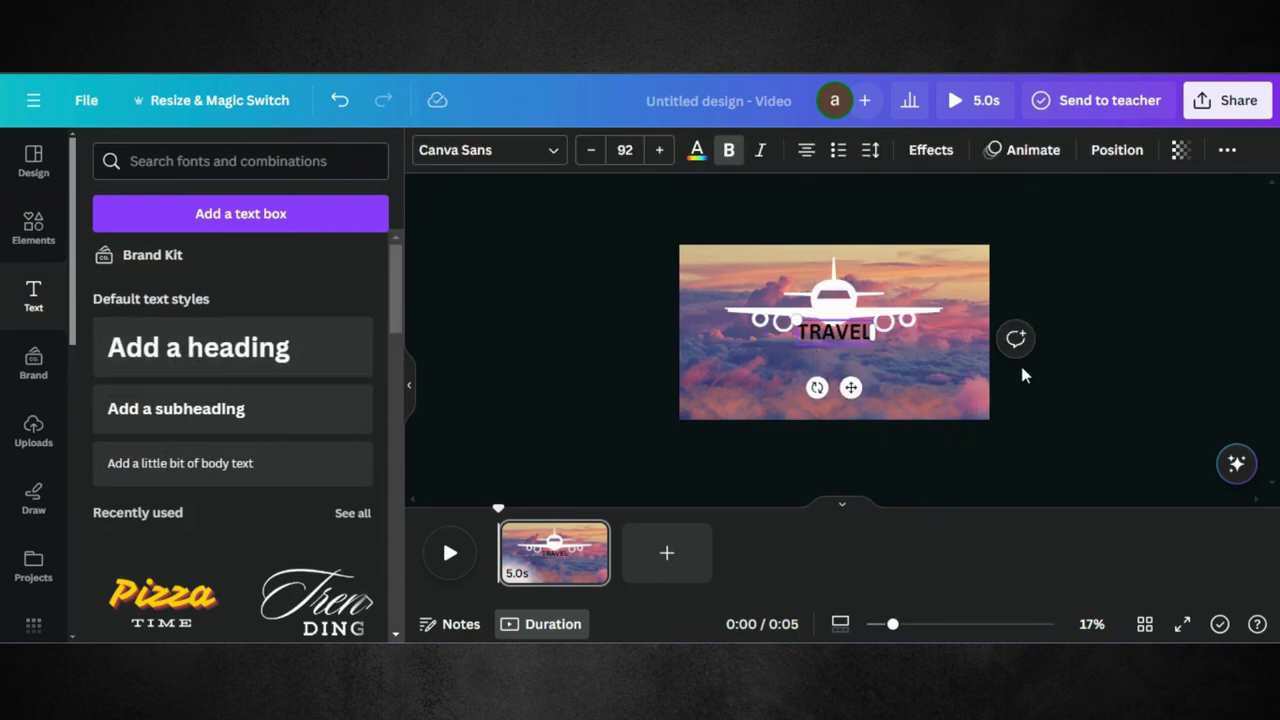
click(846, 365)
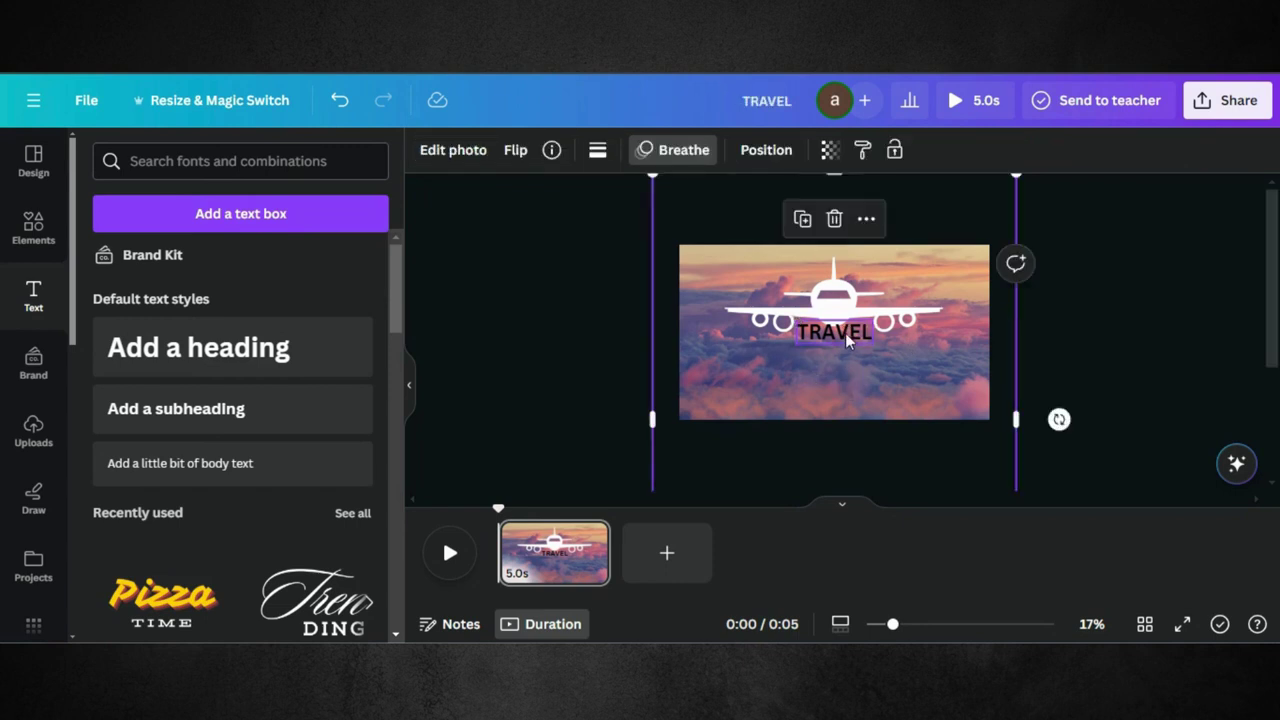
drag(845, 333, 845, 390)
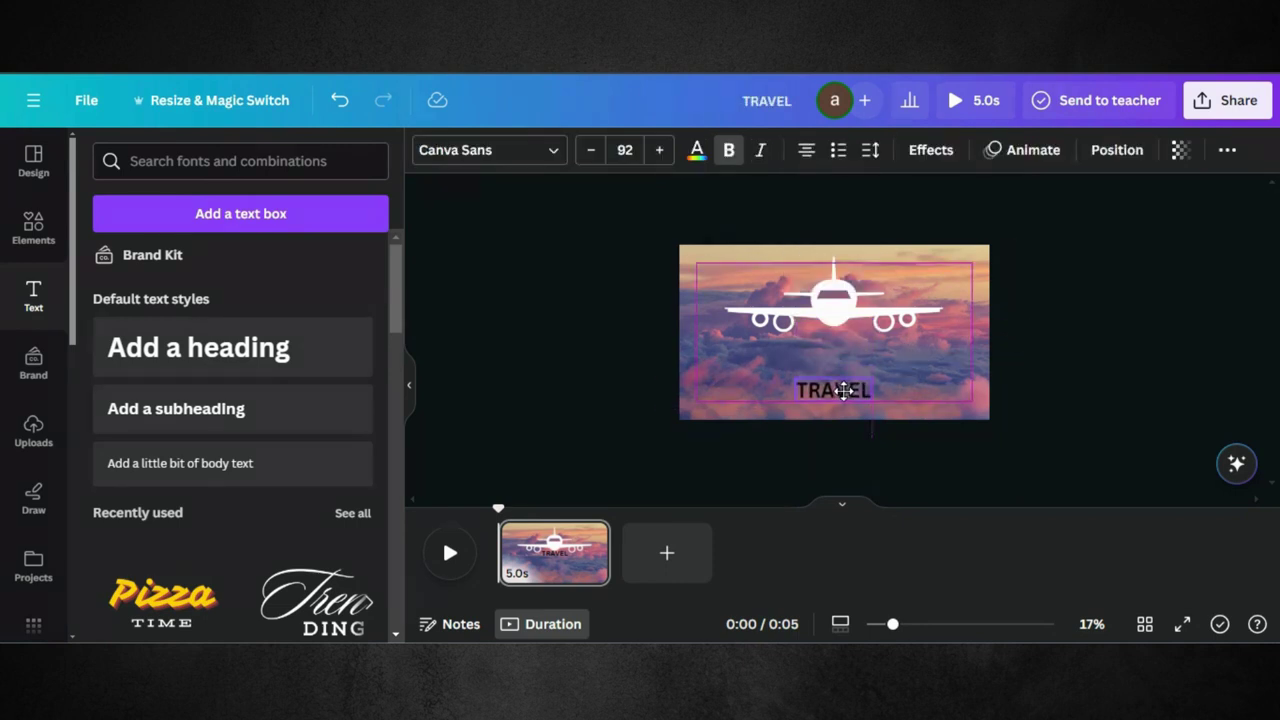
Set the TRAVEL heading's font to Anton and its text color to white #ffffff
click(556, 155)
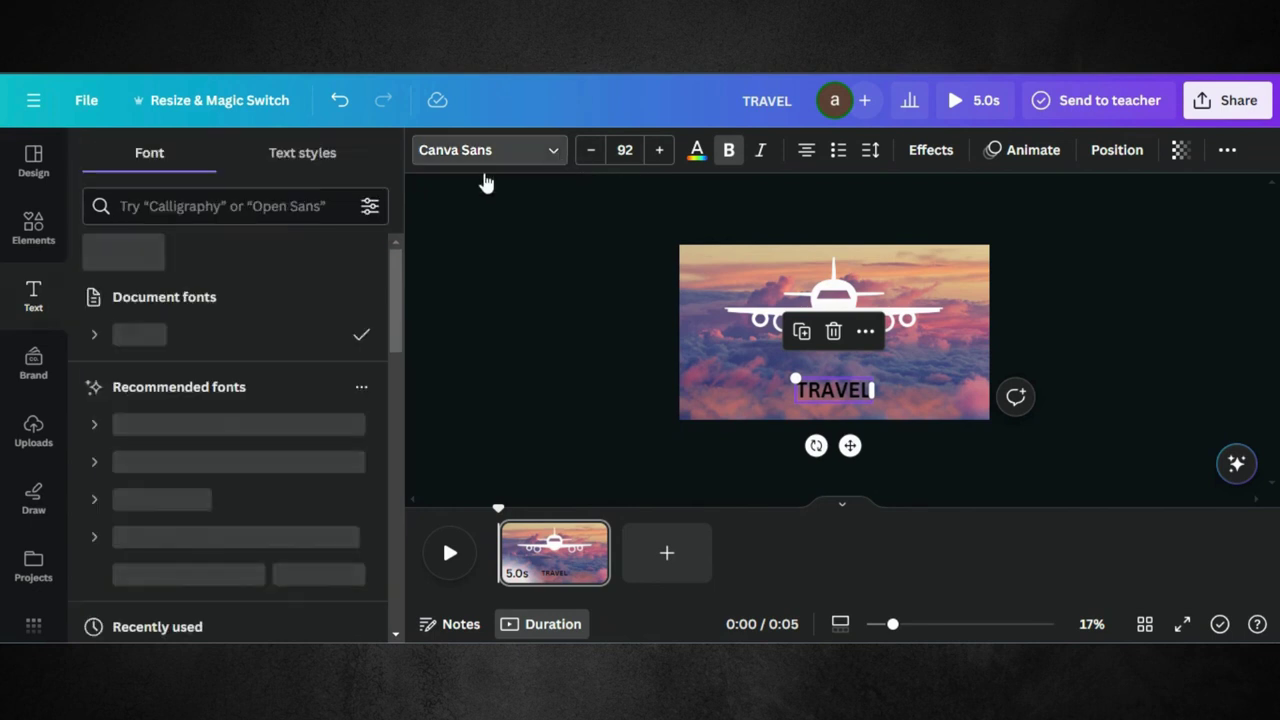
click(213, 206)
text(anton)
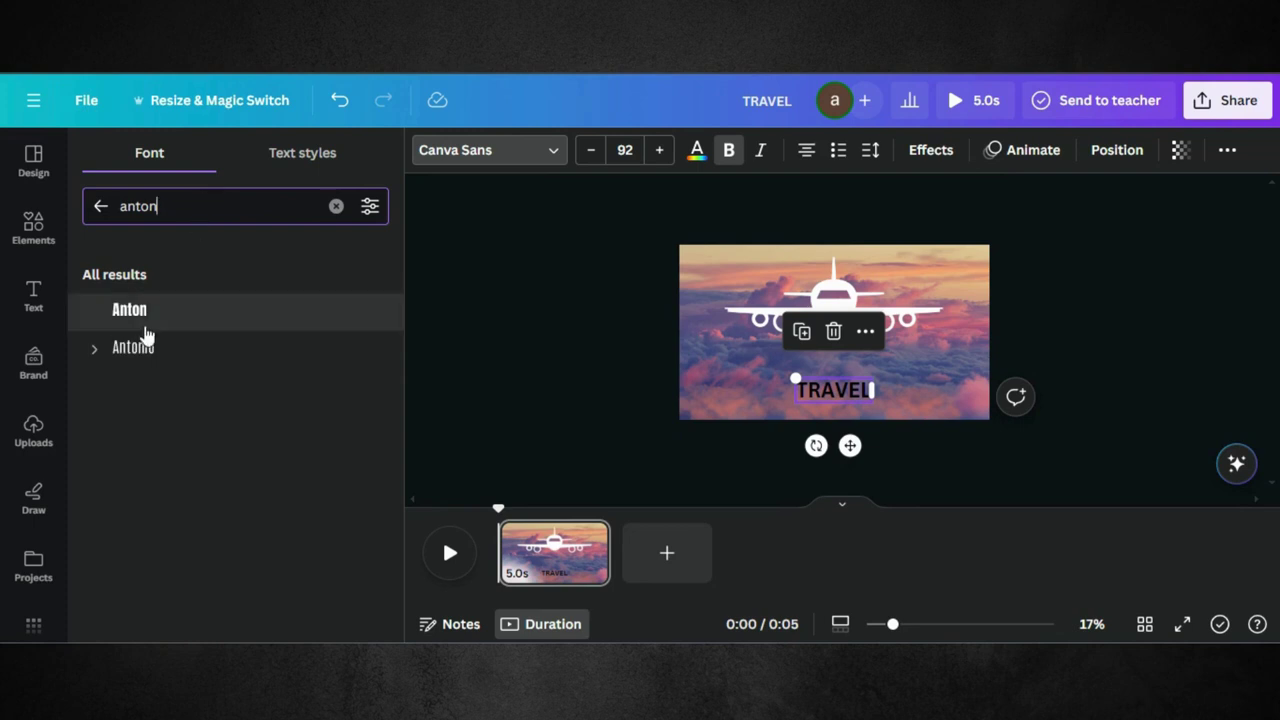
click(155, 311)
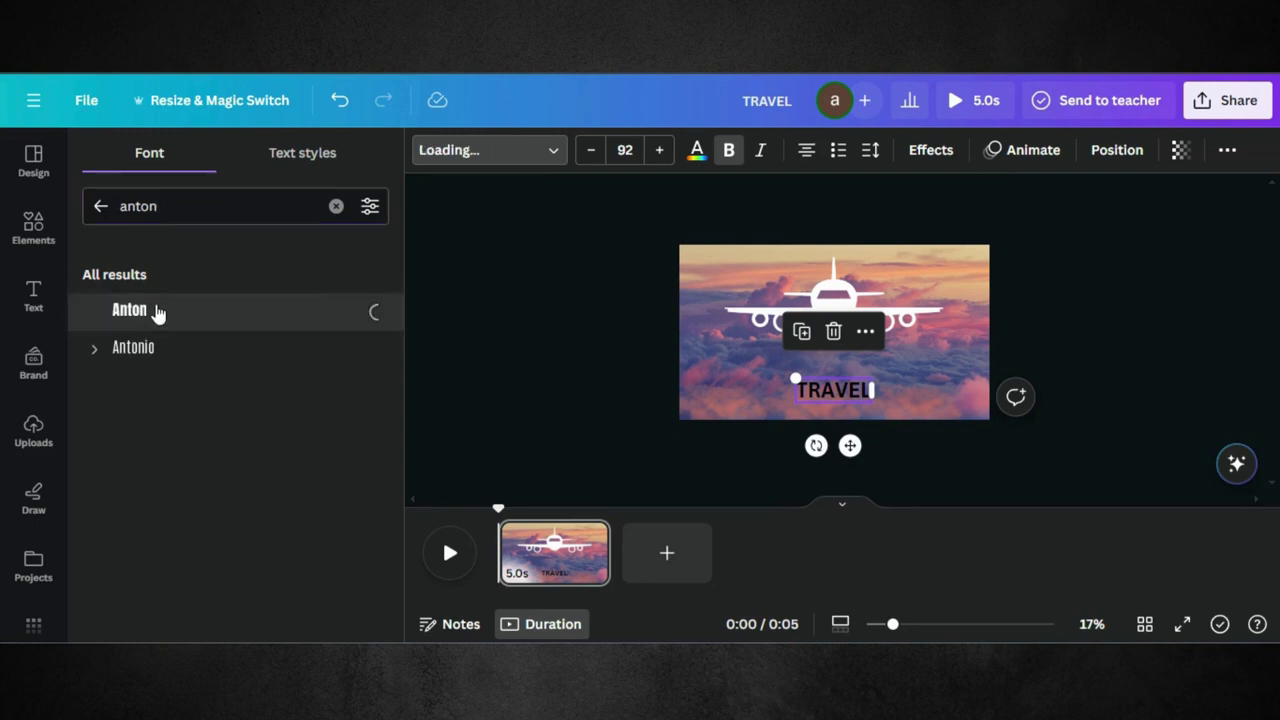
click(696, 151)
click(206, 265)
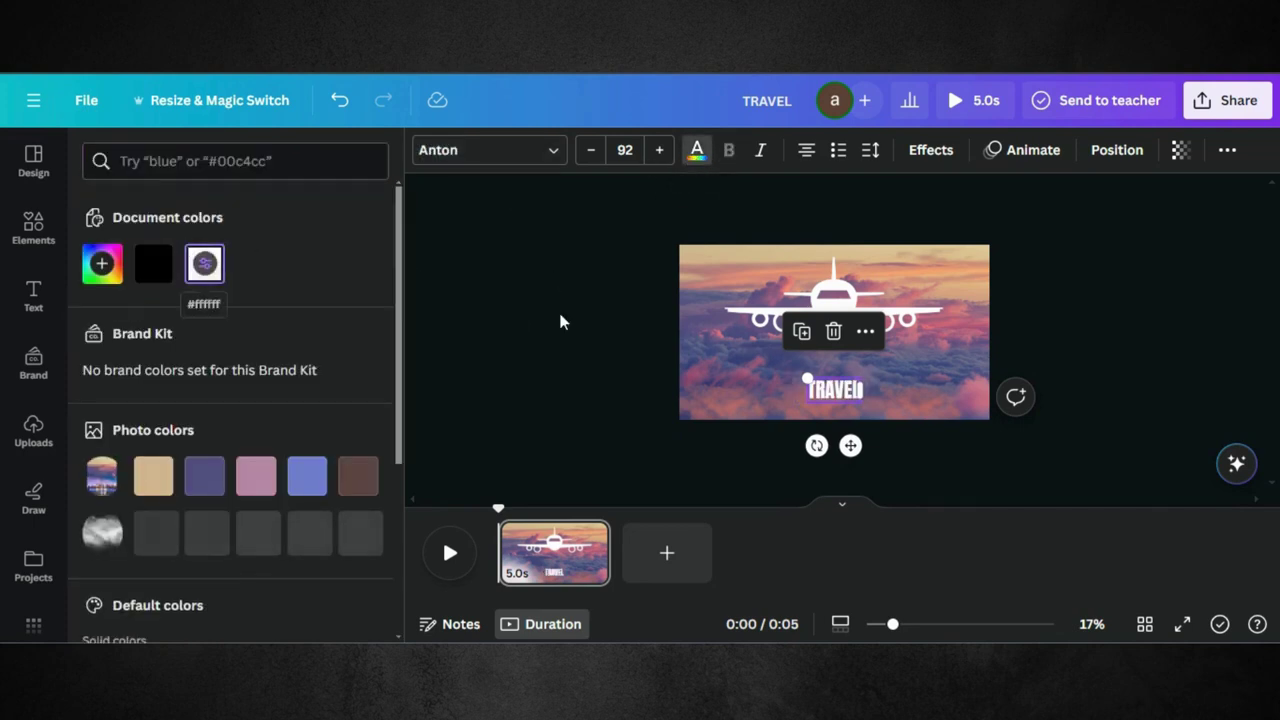
Enlarge the TRAVEL heading to font size 246 and place it centrally beneath the airplane
drag(803, 378, 706, 338)
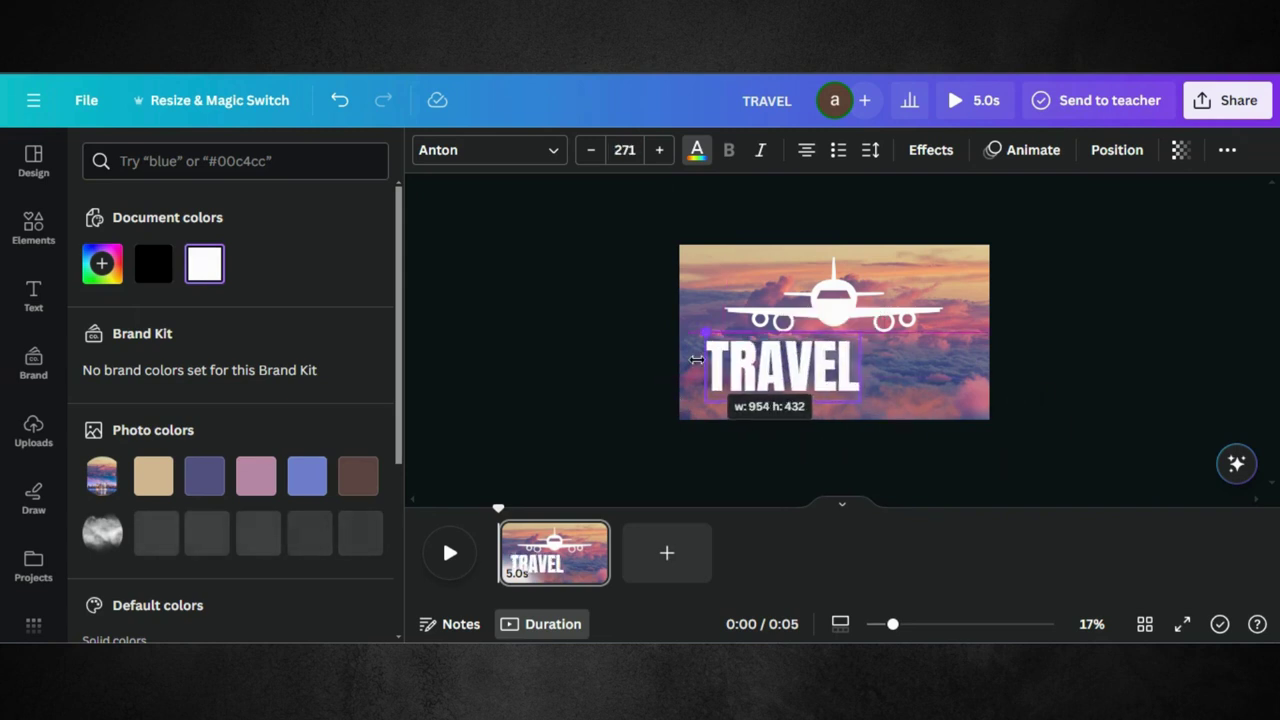
drag(783, 366, 833, 376)
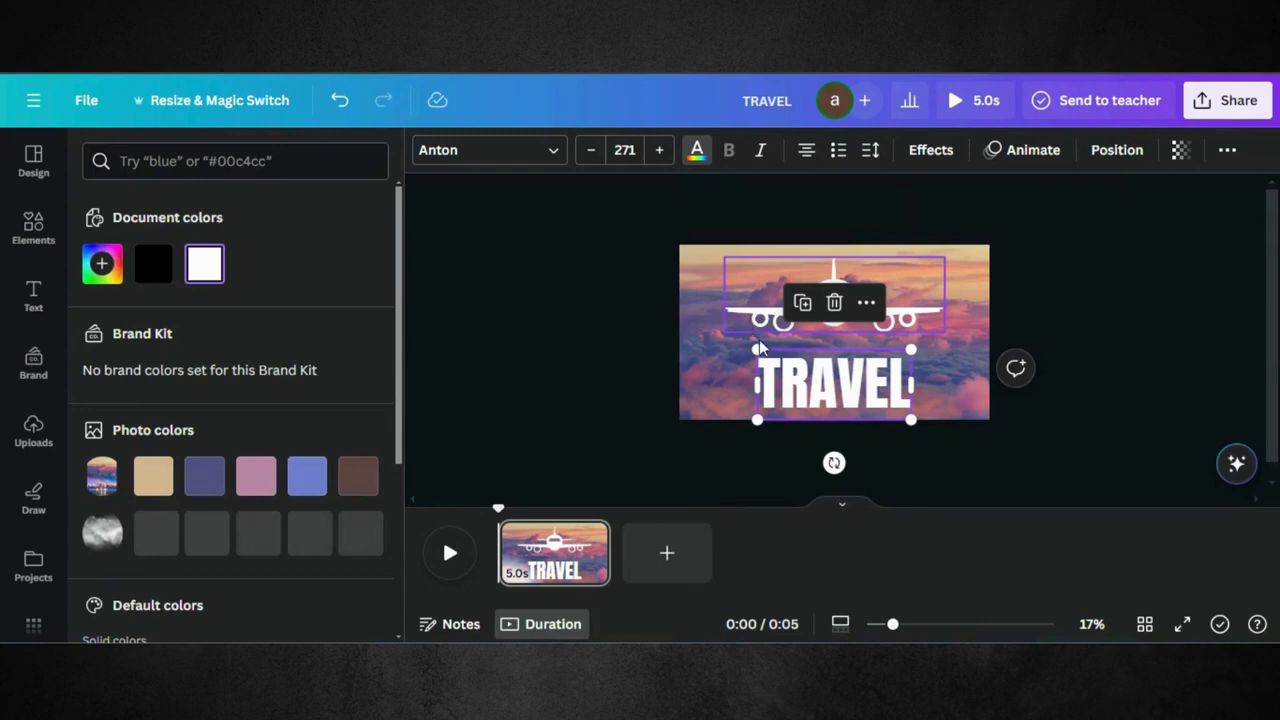
drag(758, 350, 771, 357)
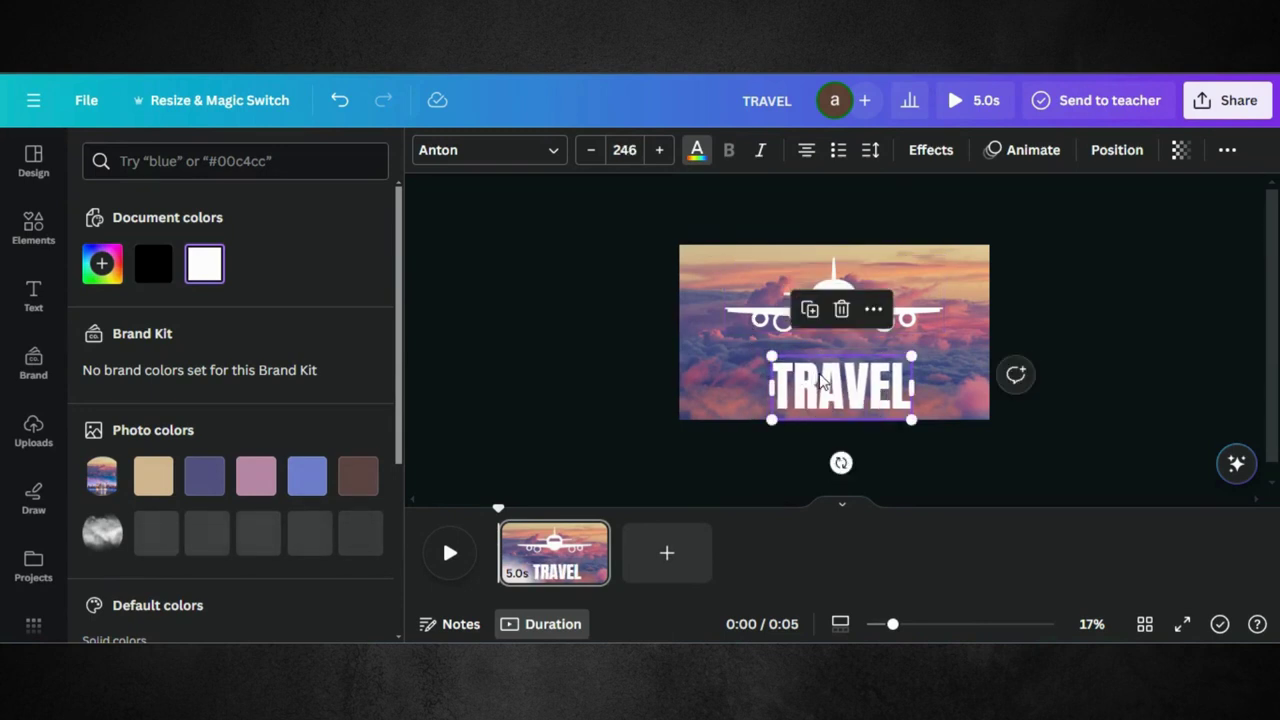
Apply the Lift text effect to the TRAVEL heading with intensity 100 and move the heading slightly up
click(922, 152)
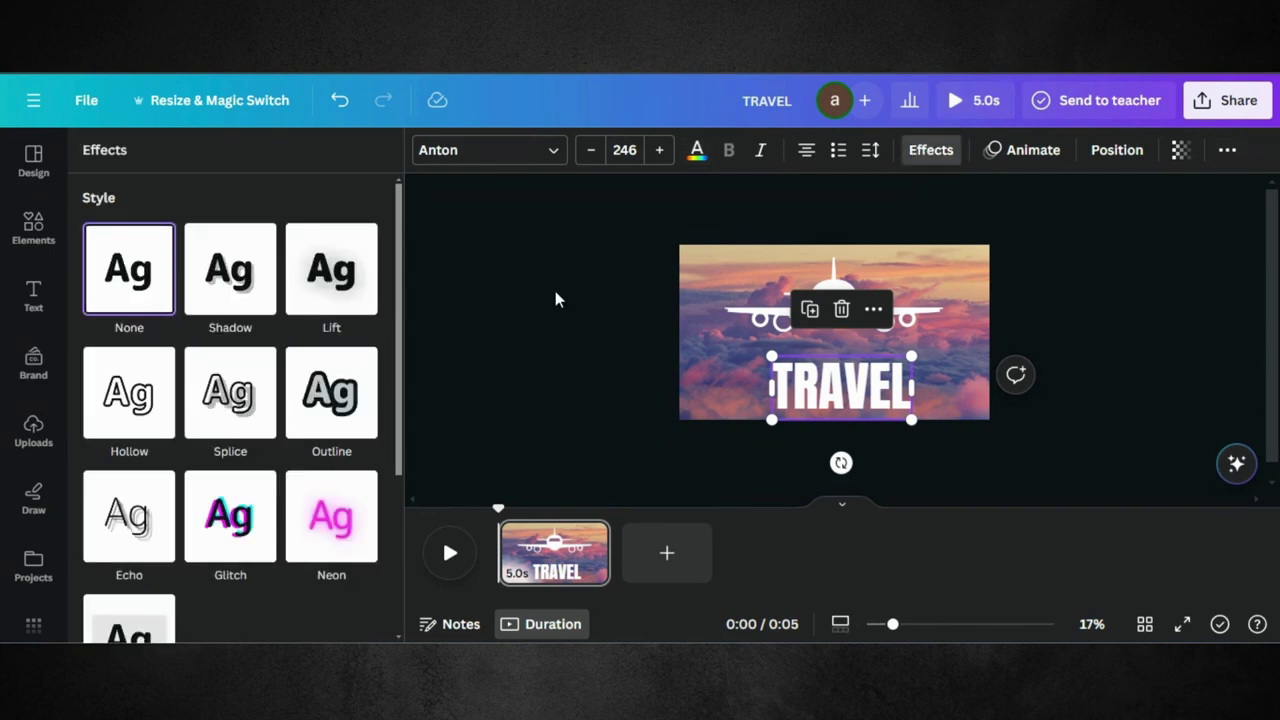
click(340, 283)
drag(230, 398, 376, 392)
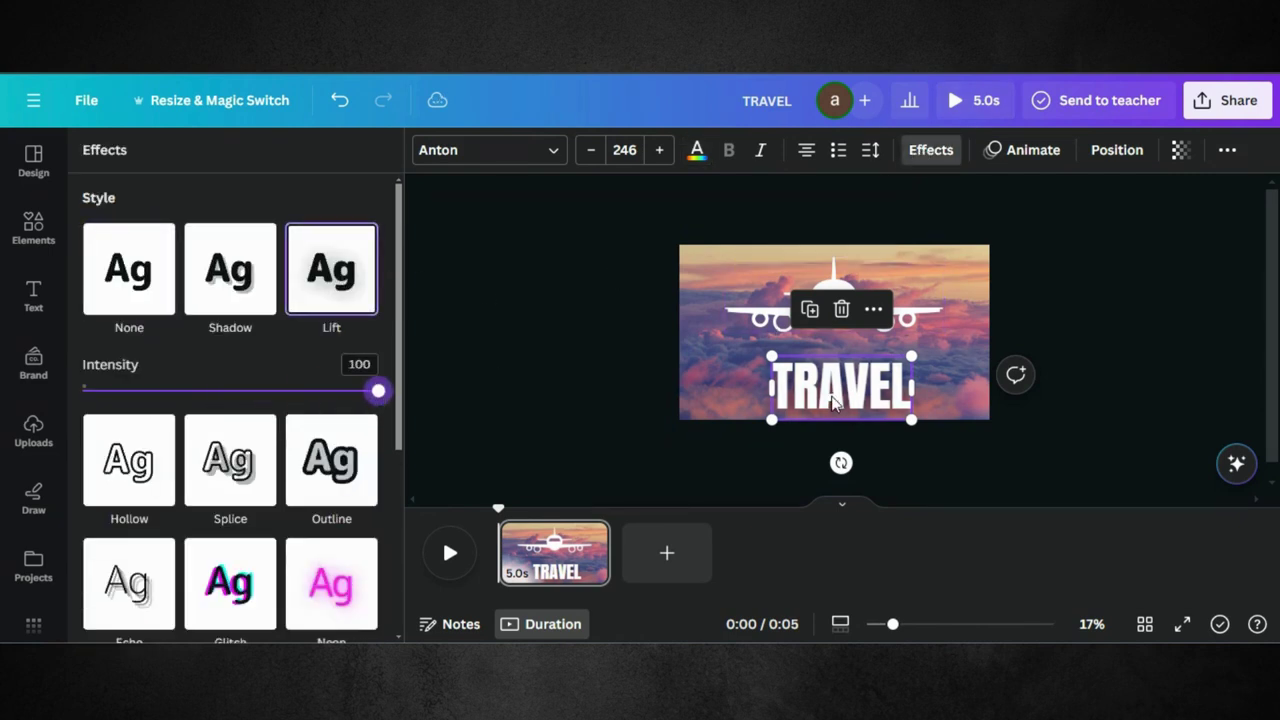
drag(835, 400, 836, 393)
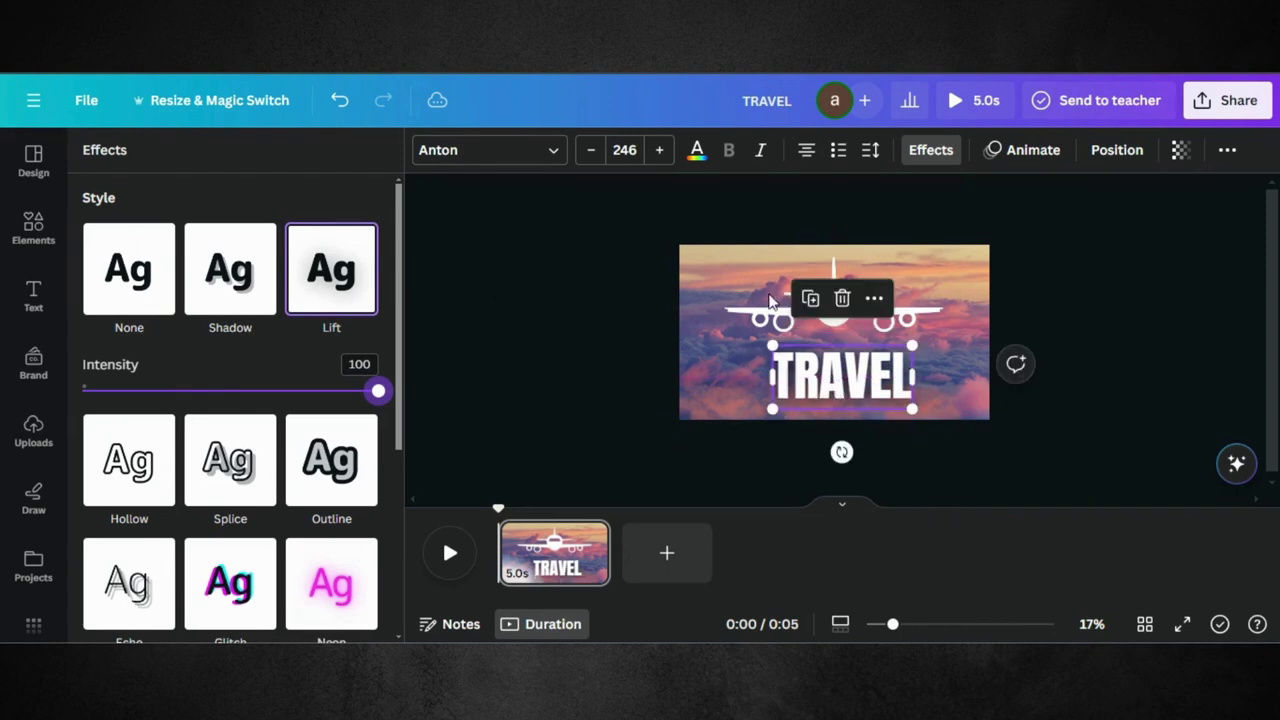
Animate the TRAVEL heading with the Baseline text animation on both enter and exit, with the exit animation reversed
click(1010, 153)
scroll(194, 486, down, 2)
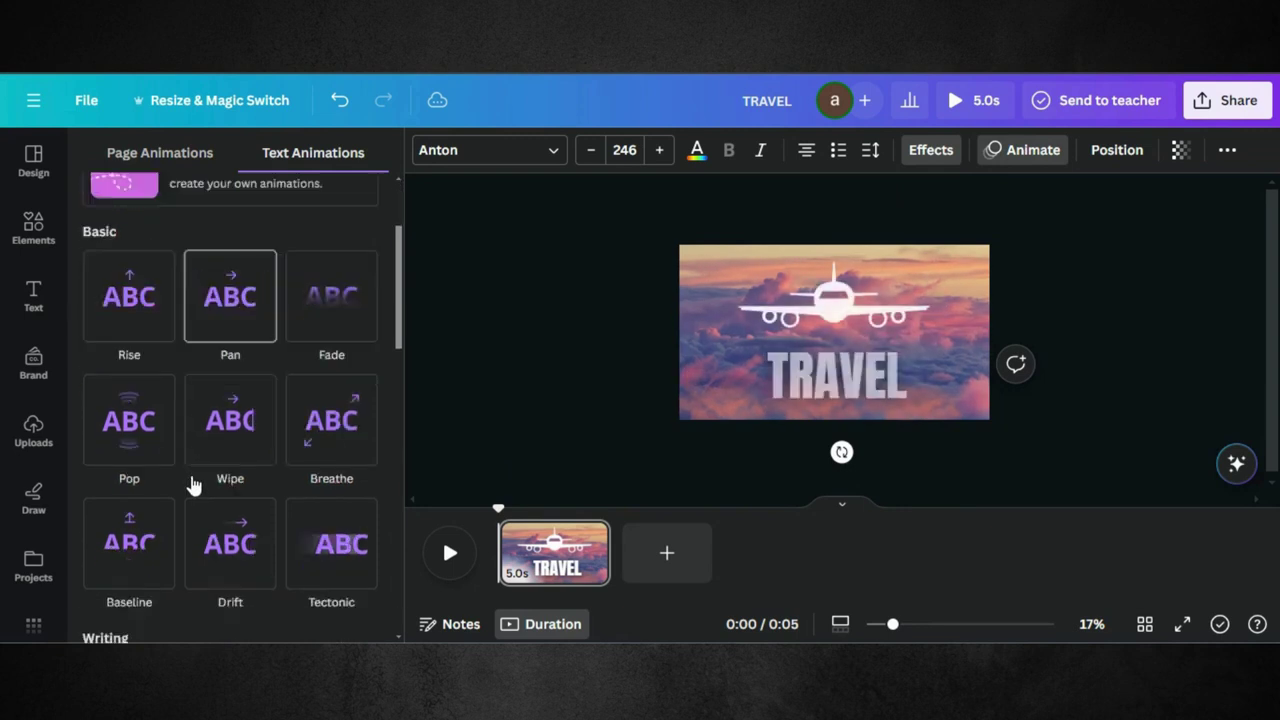
scroll(194, 486, down, 3)
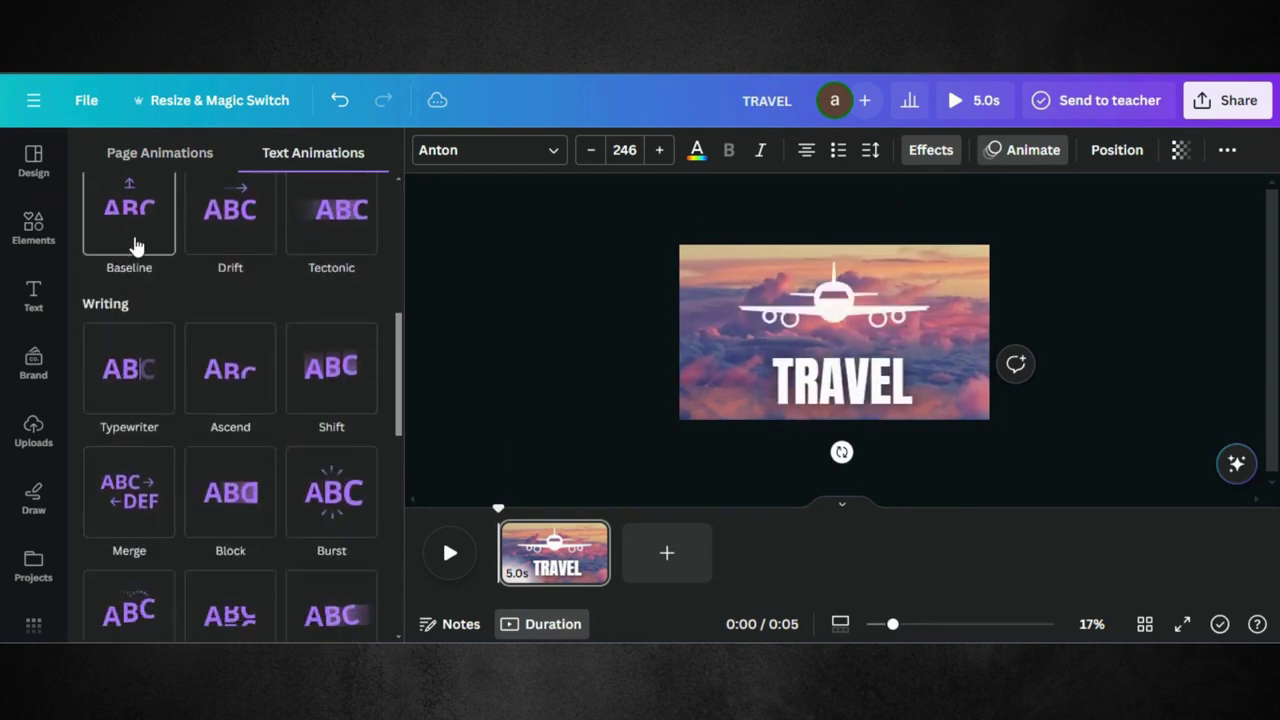
click(136, 246)
click(116, 360)
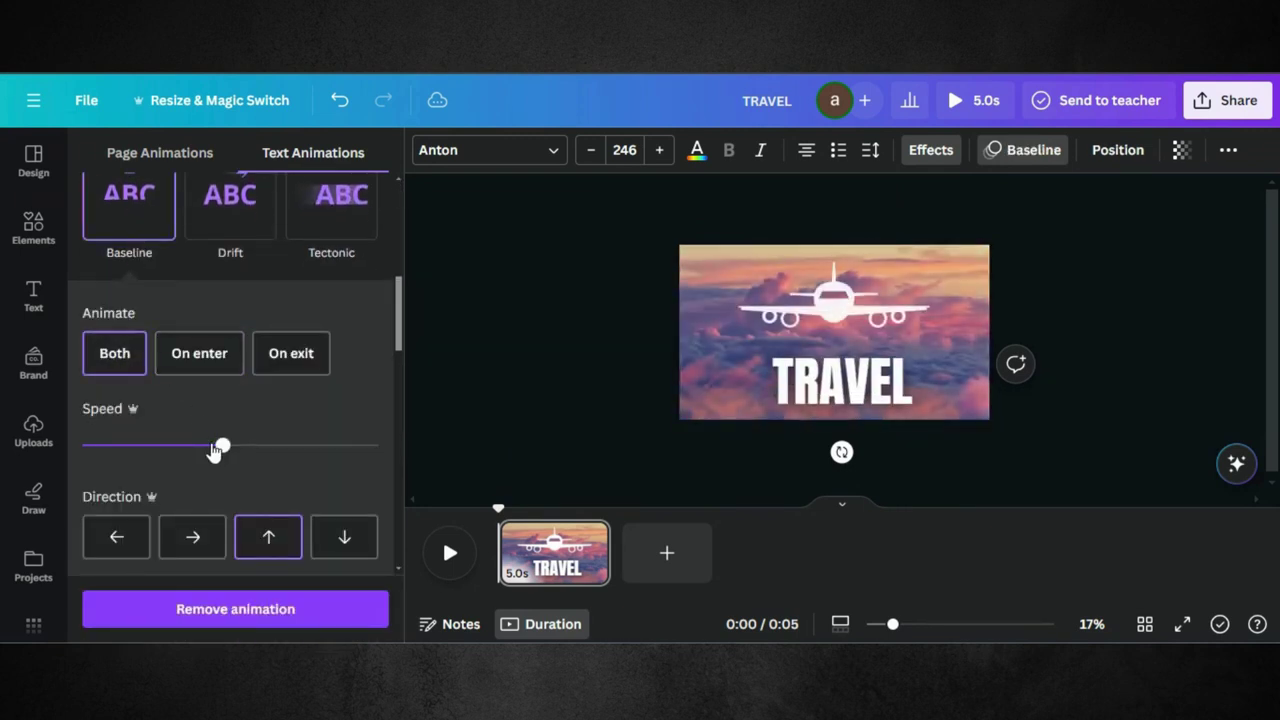
scroll(294, 510, down, 3)
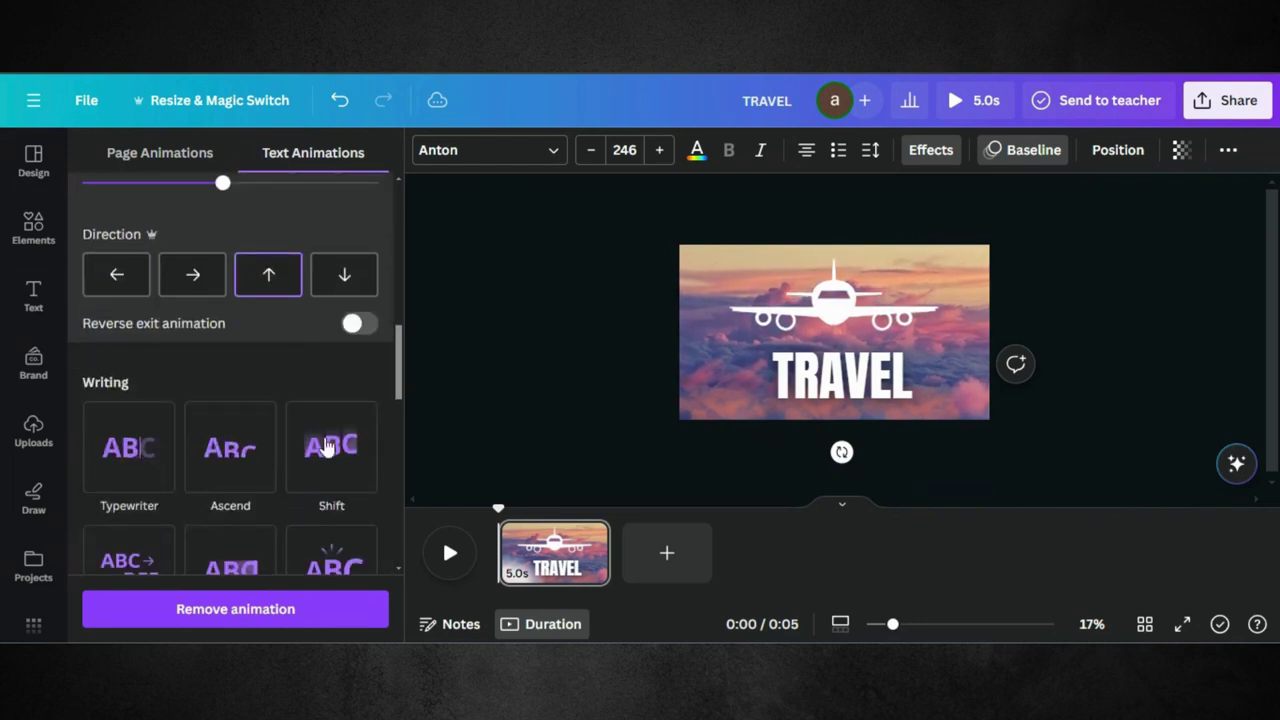
click(372, 329)
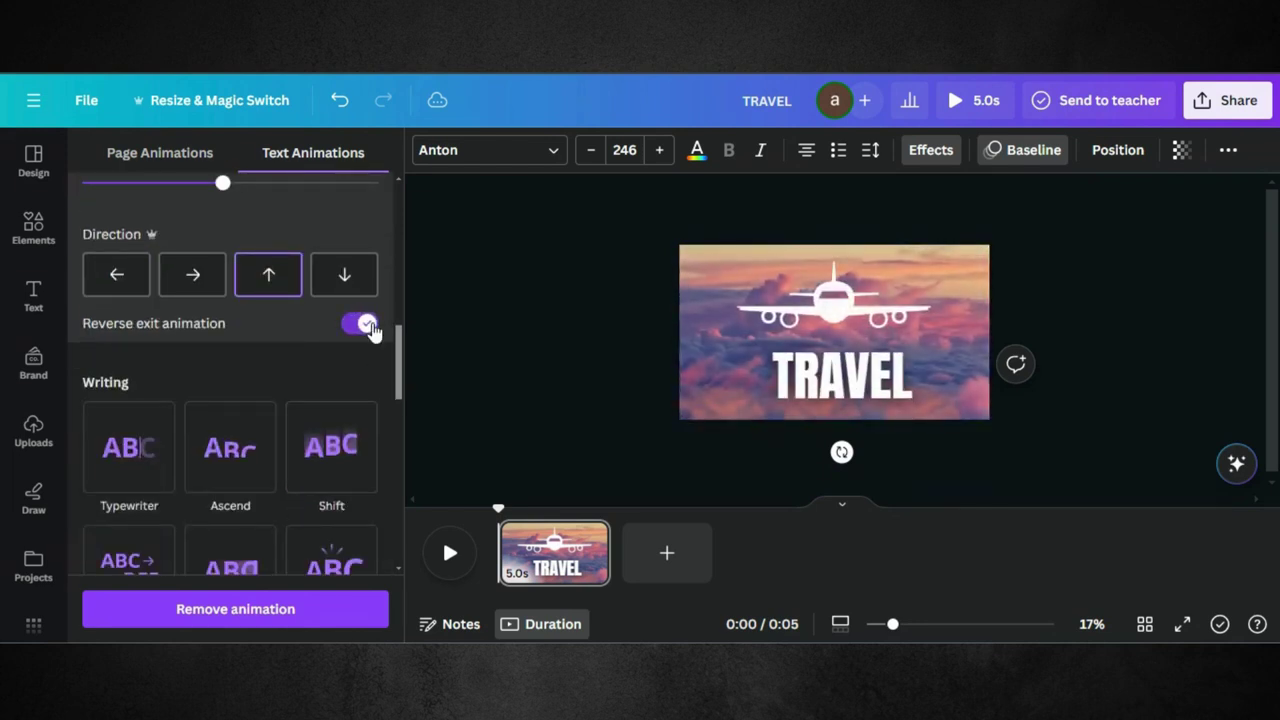
Shorten the page's duration to 3.1 seconds and duplicate the page
drag(606, 552, 568, 545)
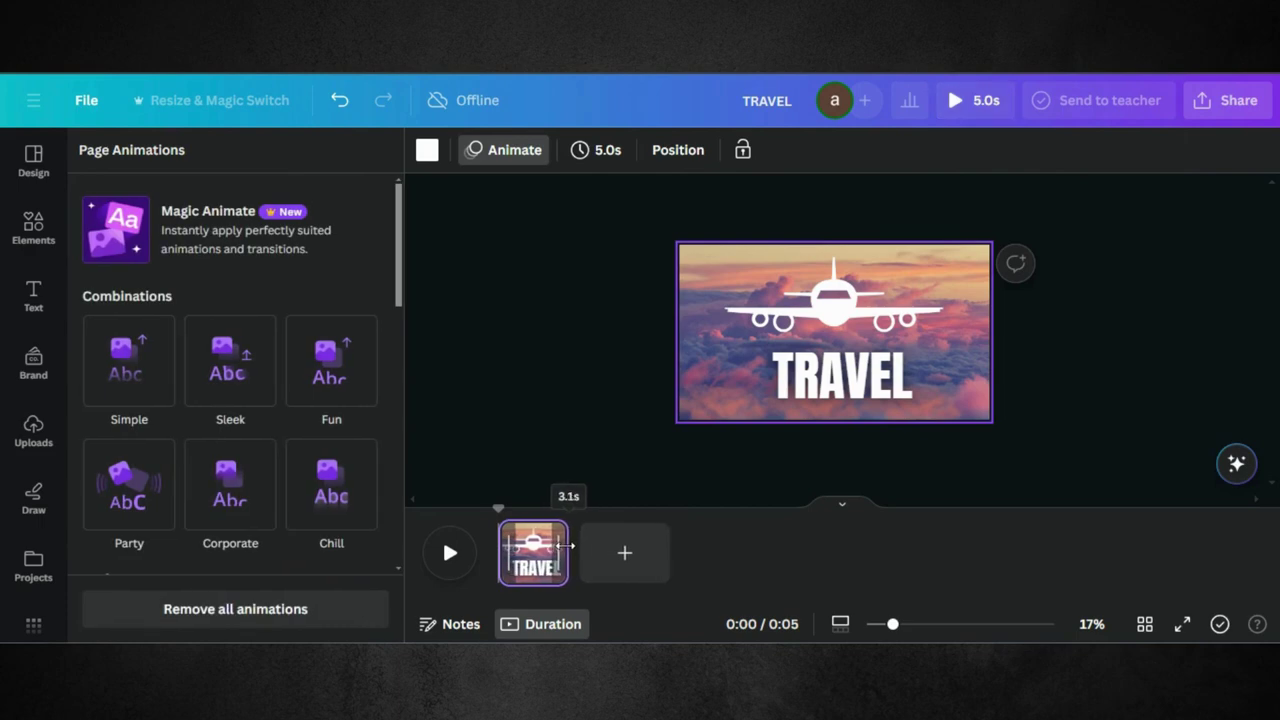
click(551, 538)
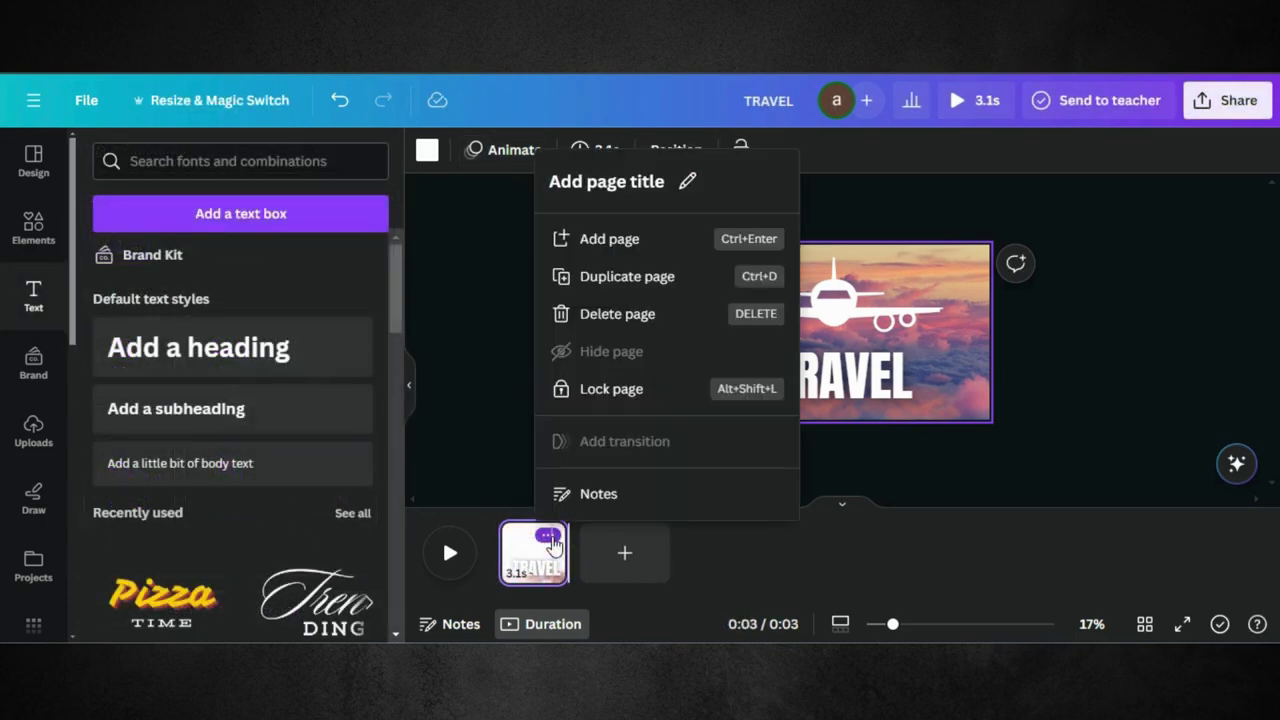
click(628, 280)
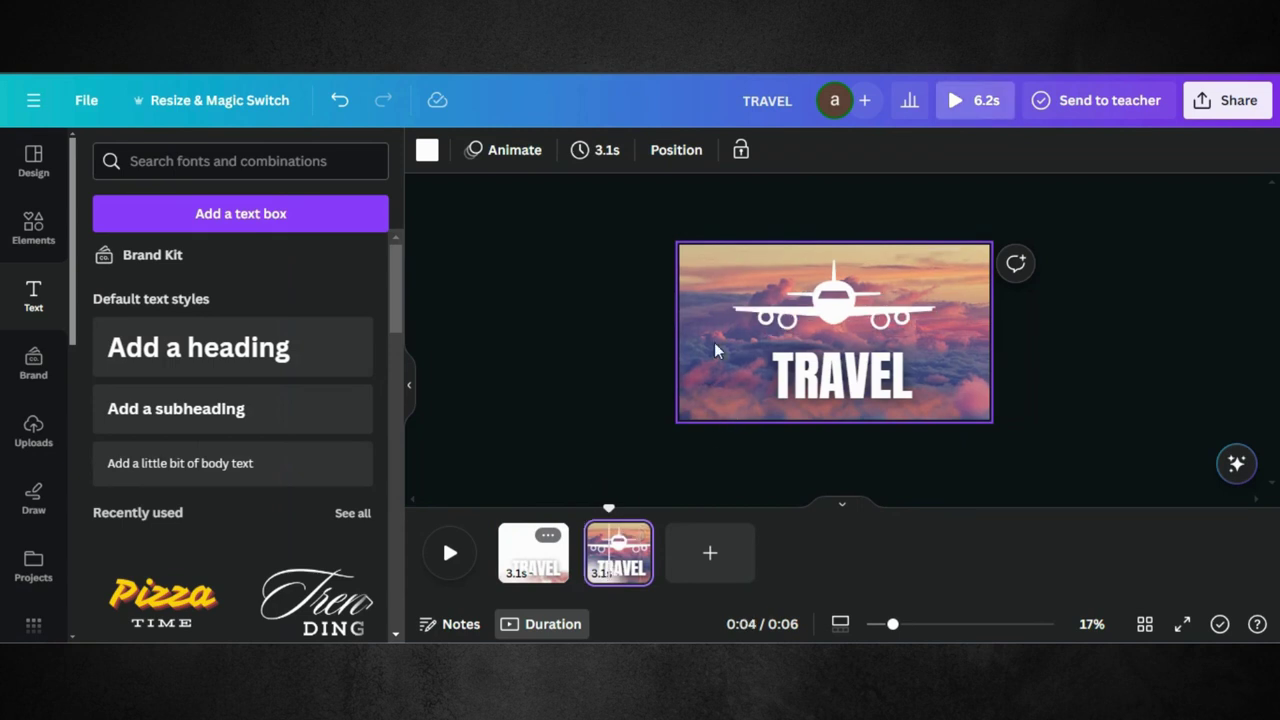
On page 2, shift the background photo up to its skyline part and move the three cloud images to the page's upper edge
click(711, 368)
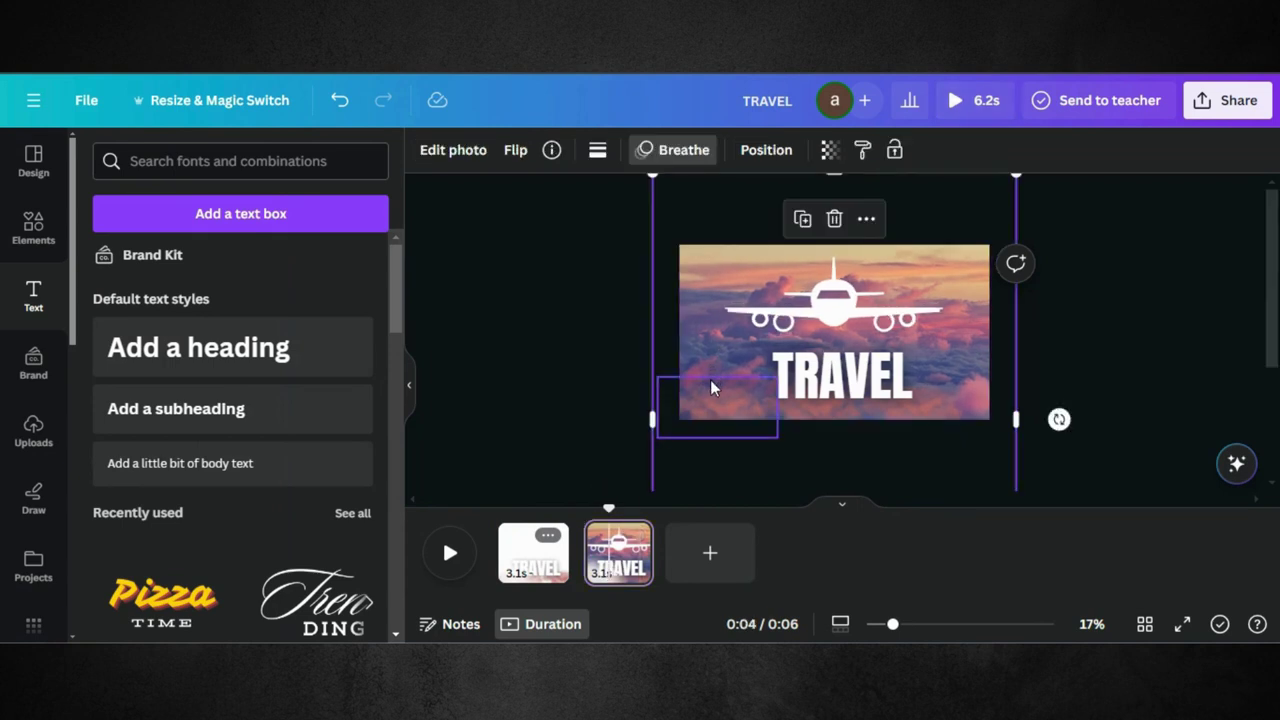
drag(723, 337, 723, 171)
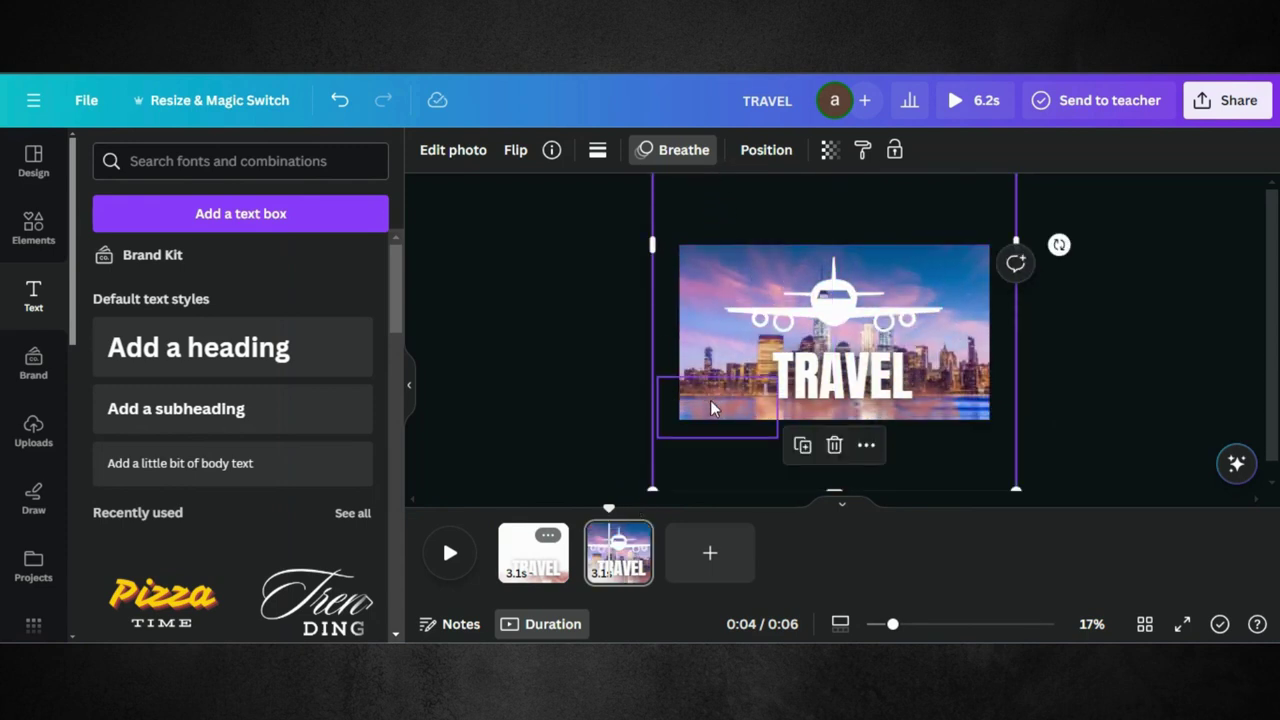
drag(710, 408, 711, 247)
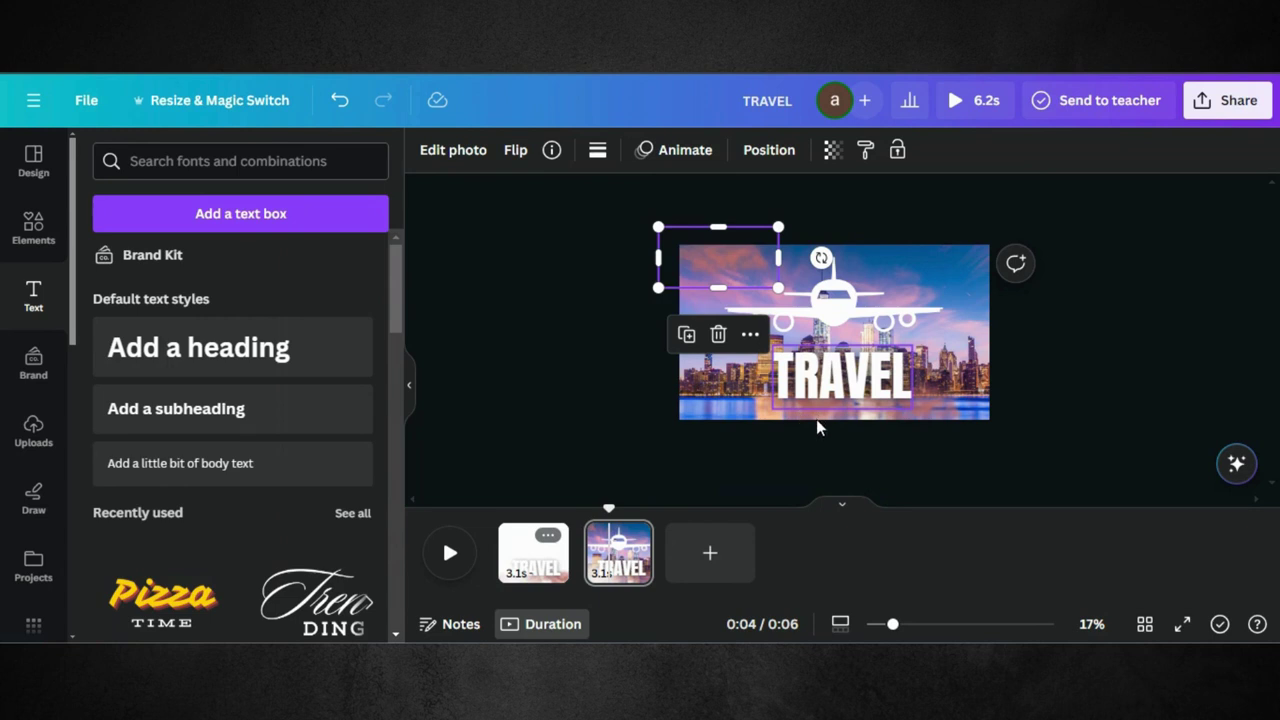
drag(940, 418, 973, 253)
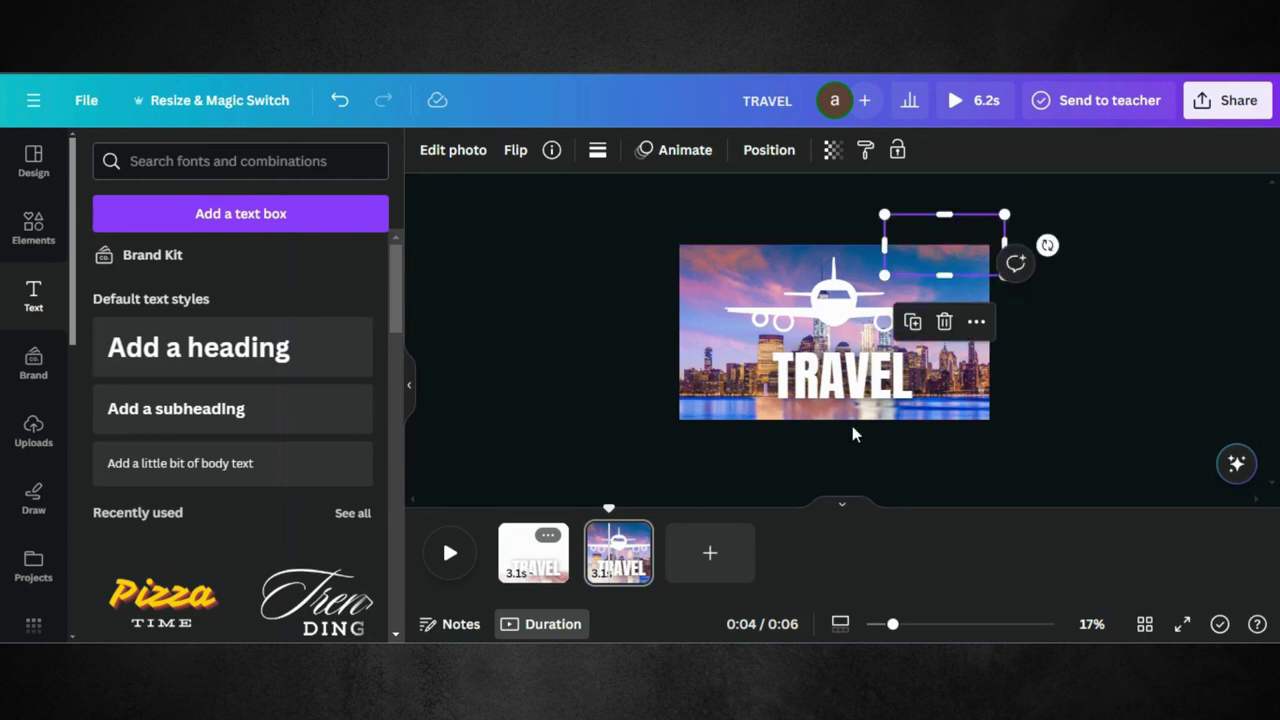
click(779, 398)
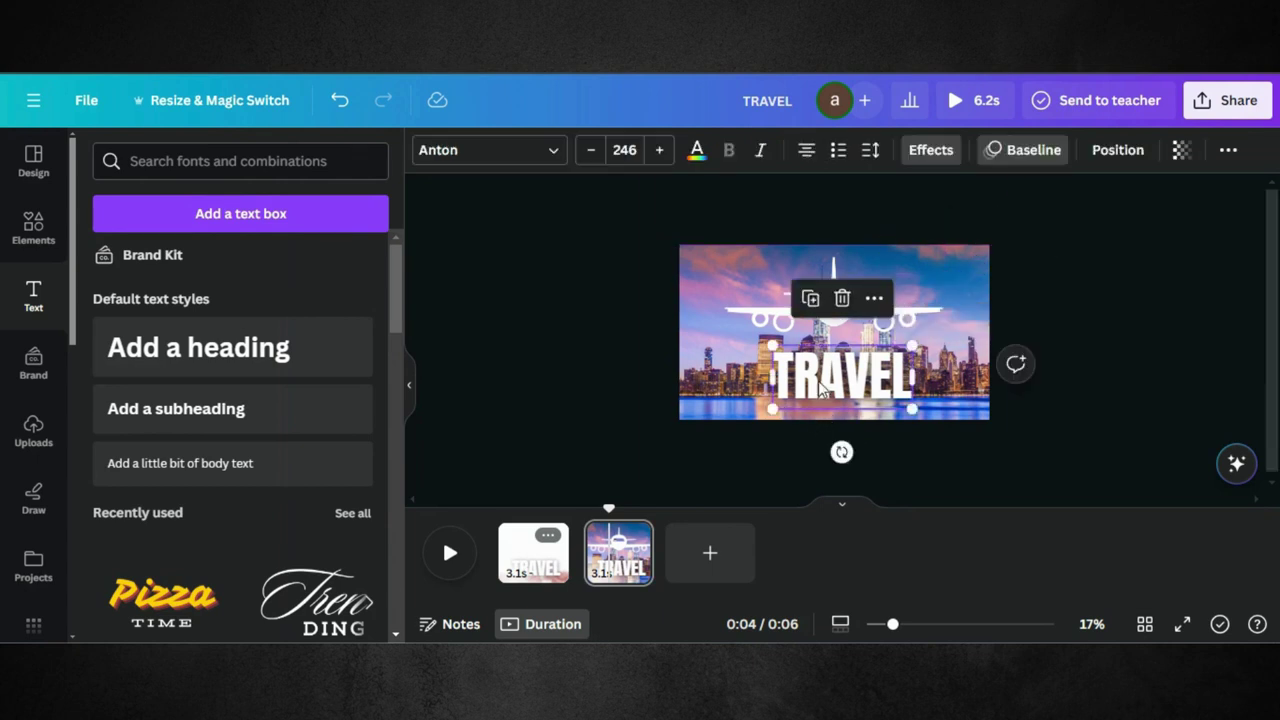
click(835, 403)
drag(835, 403, 858, 241)
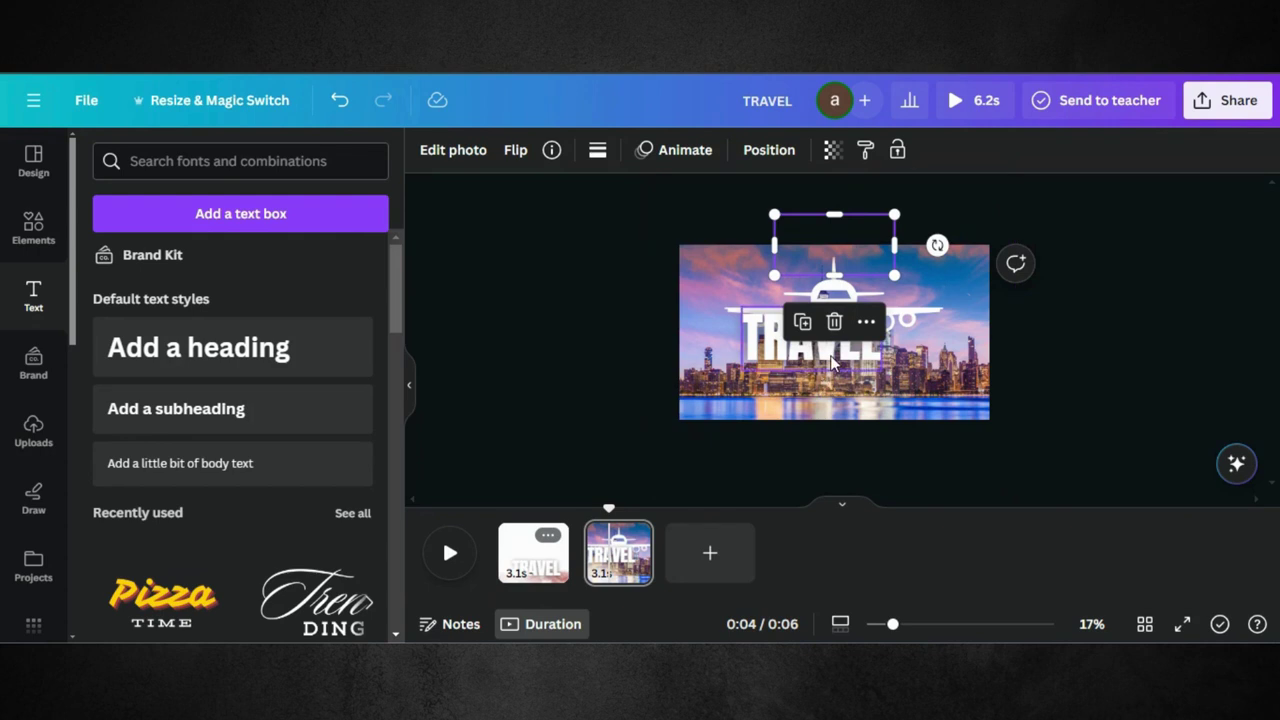
drag(830, 362, 853, 403)
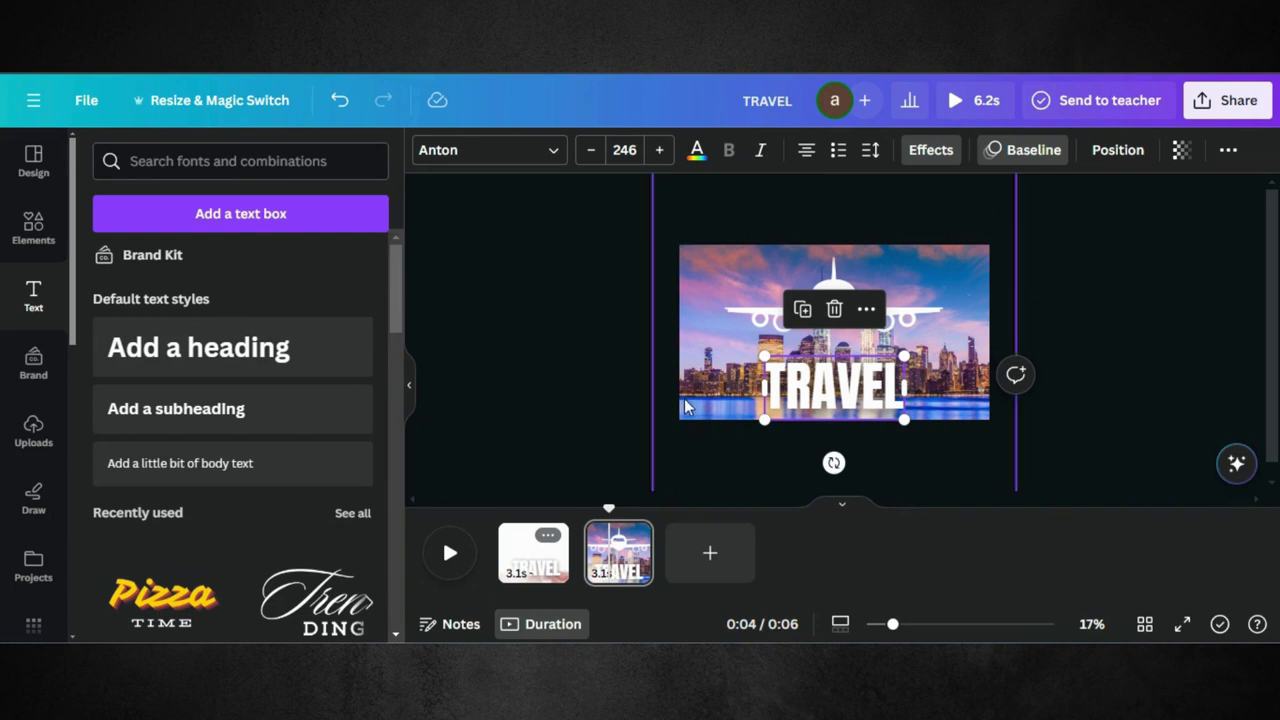
Shrink page 2's background photo until its lower corners meet the page's lower edge, and remove its Breathe animation
click(734, 464)
scroll(582, 446, down, 1)
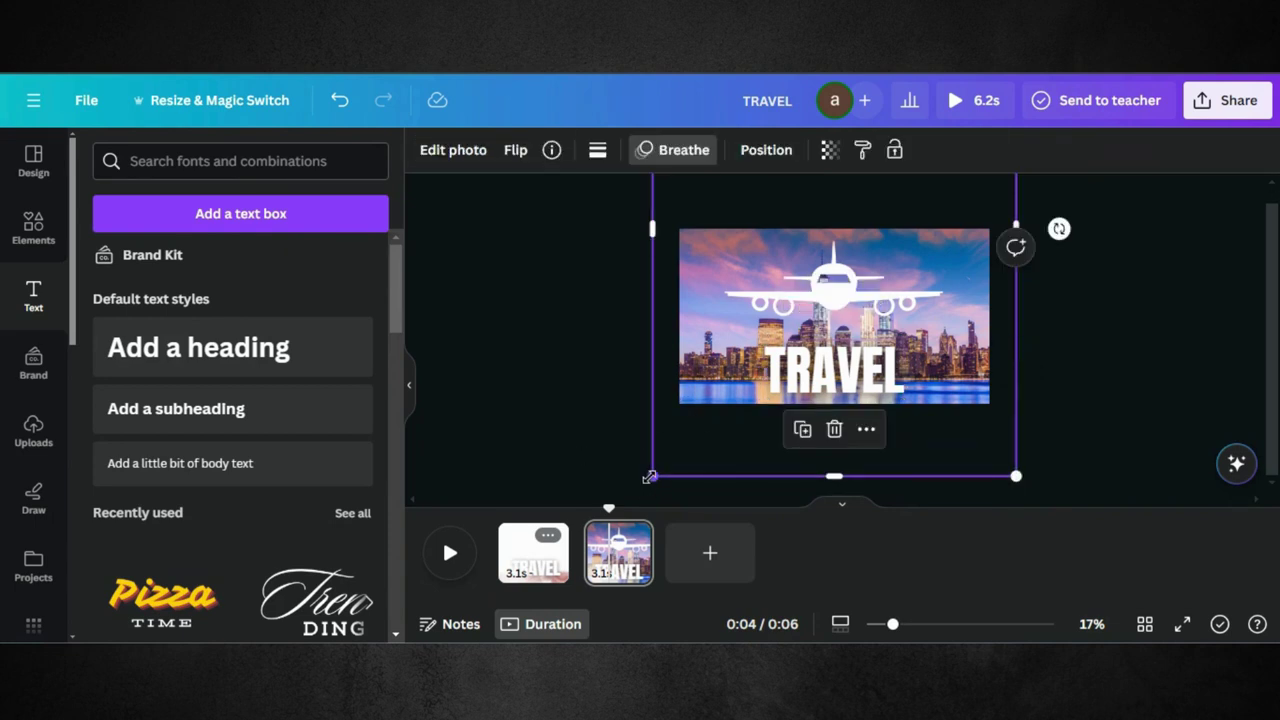
drag(649, 477, 705, 379)
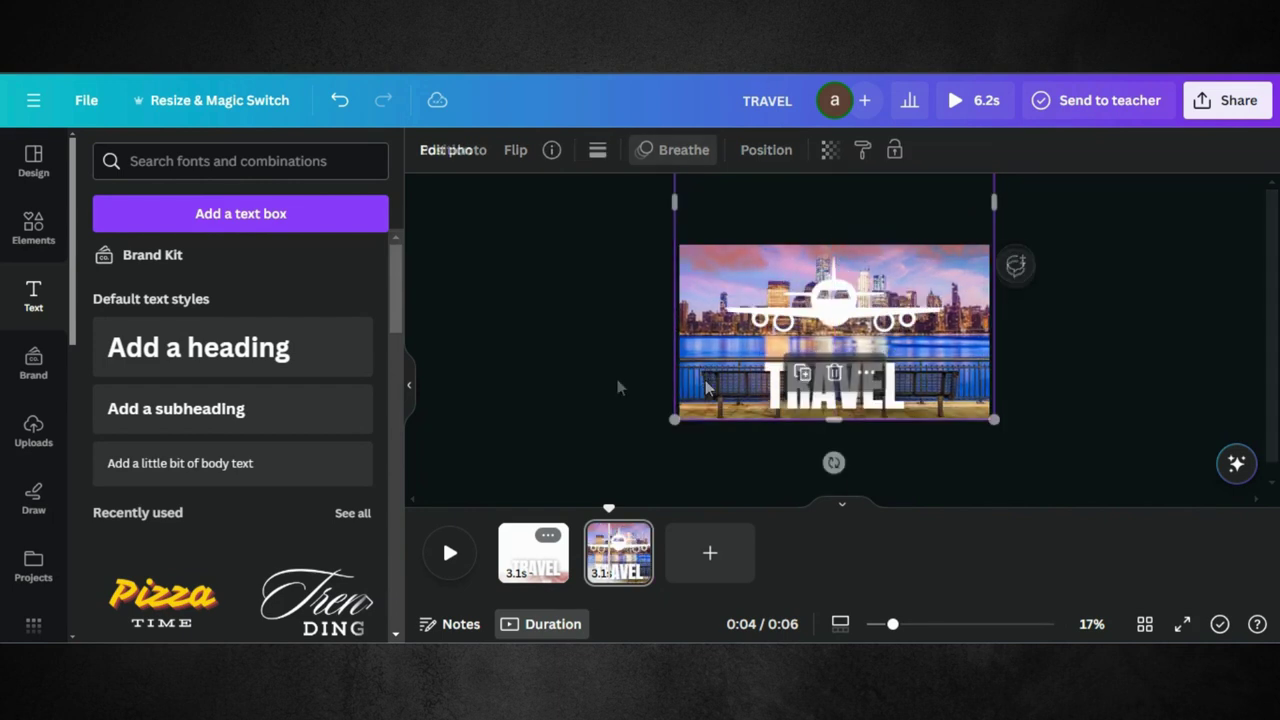
click(707, 362)
click(688, 152)
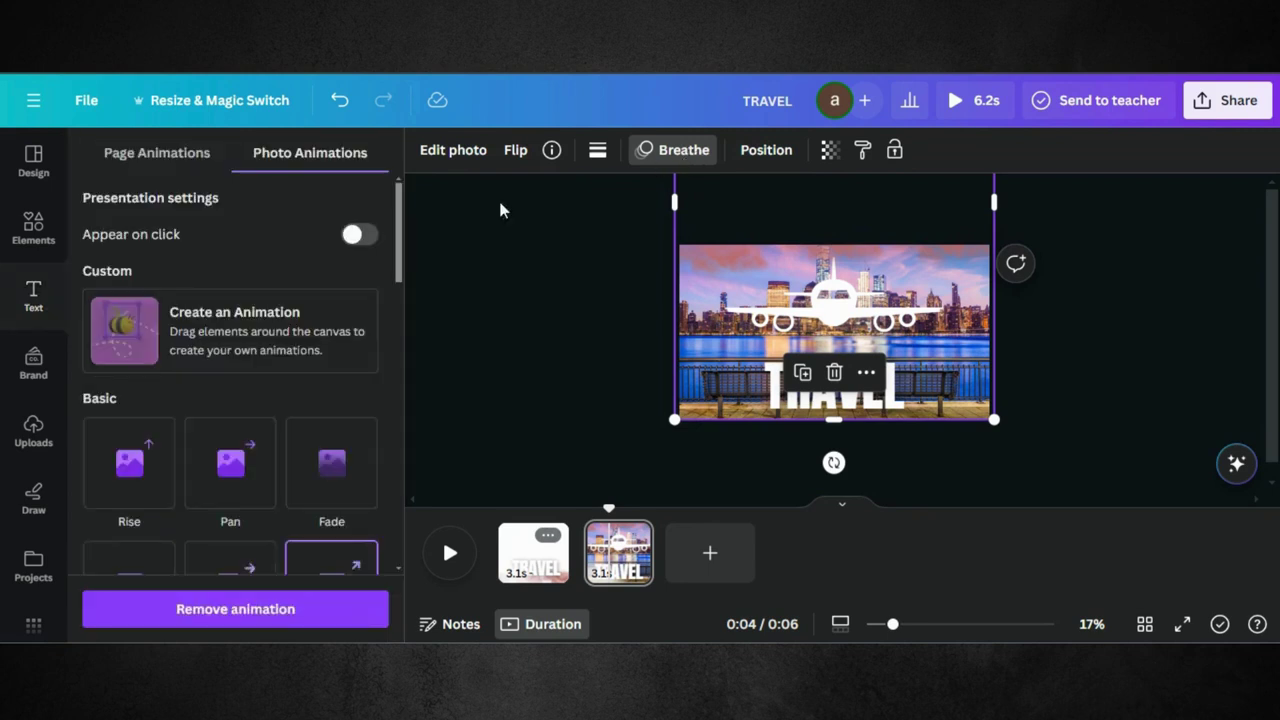
click(243, 612)
Replace page 2's TRAVEL heading with TO and move it slightly up beneath the airplane
click(820, 388)
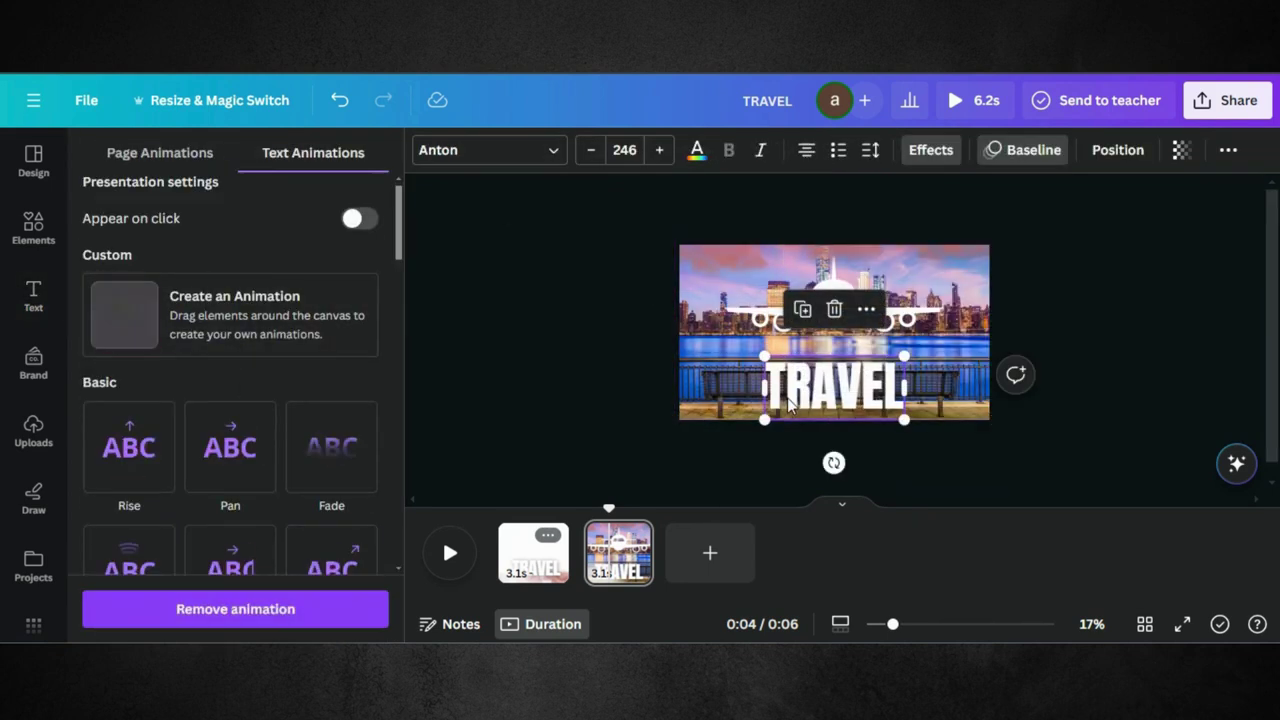
double_click(820, 388)
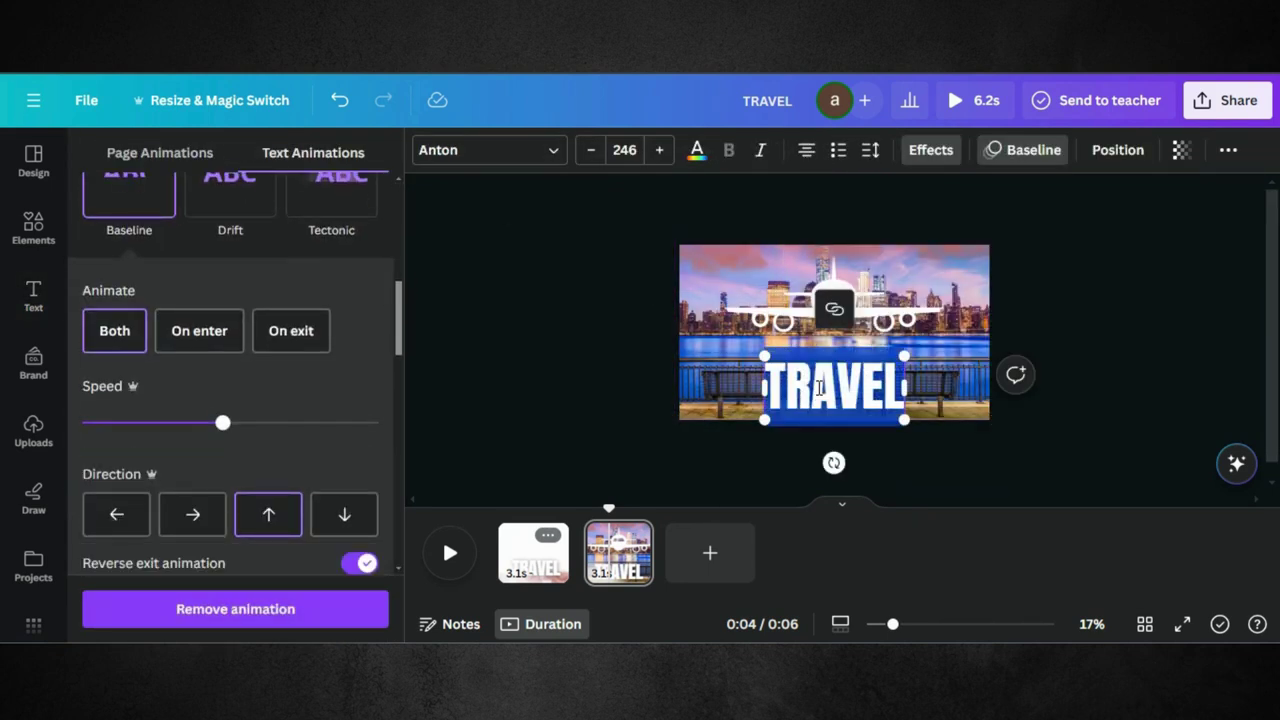
text(TO)
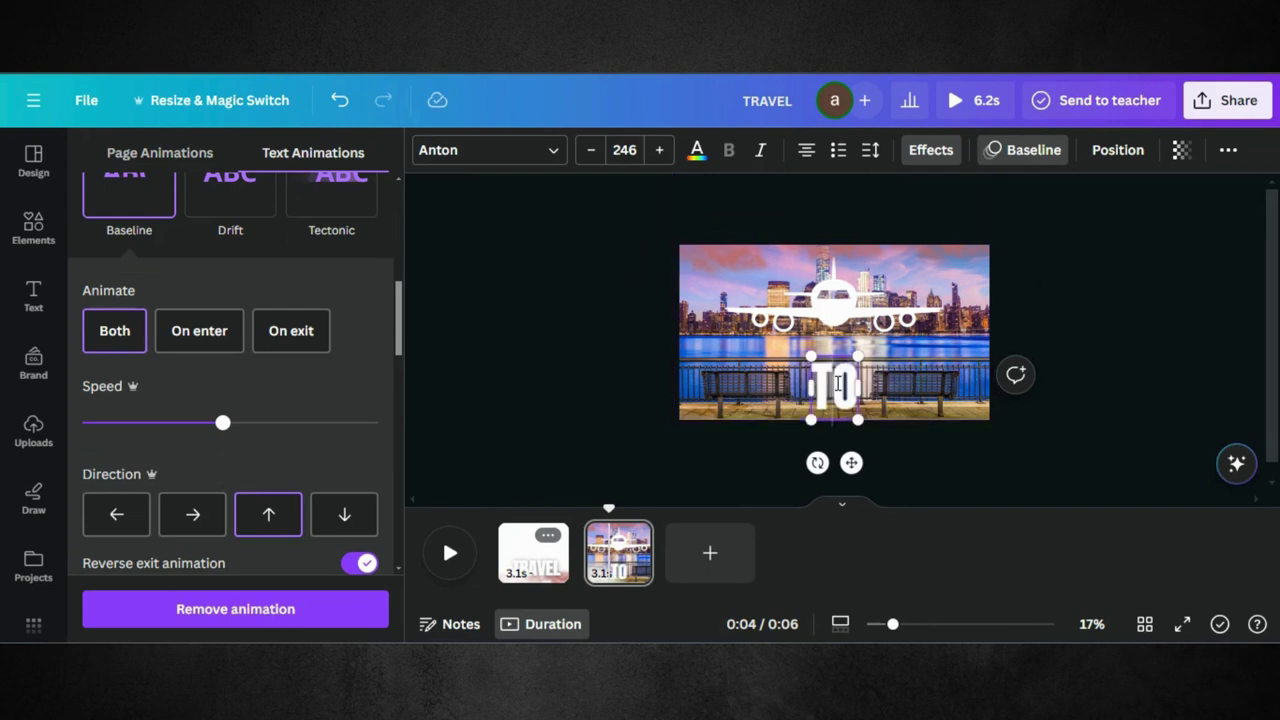
click(830, 372)
drag(836, 385, 836, 392)
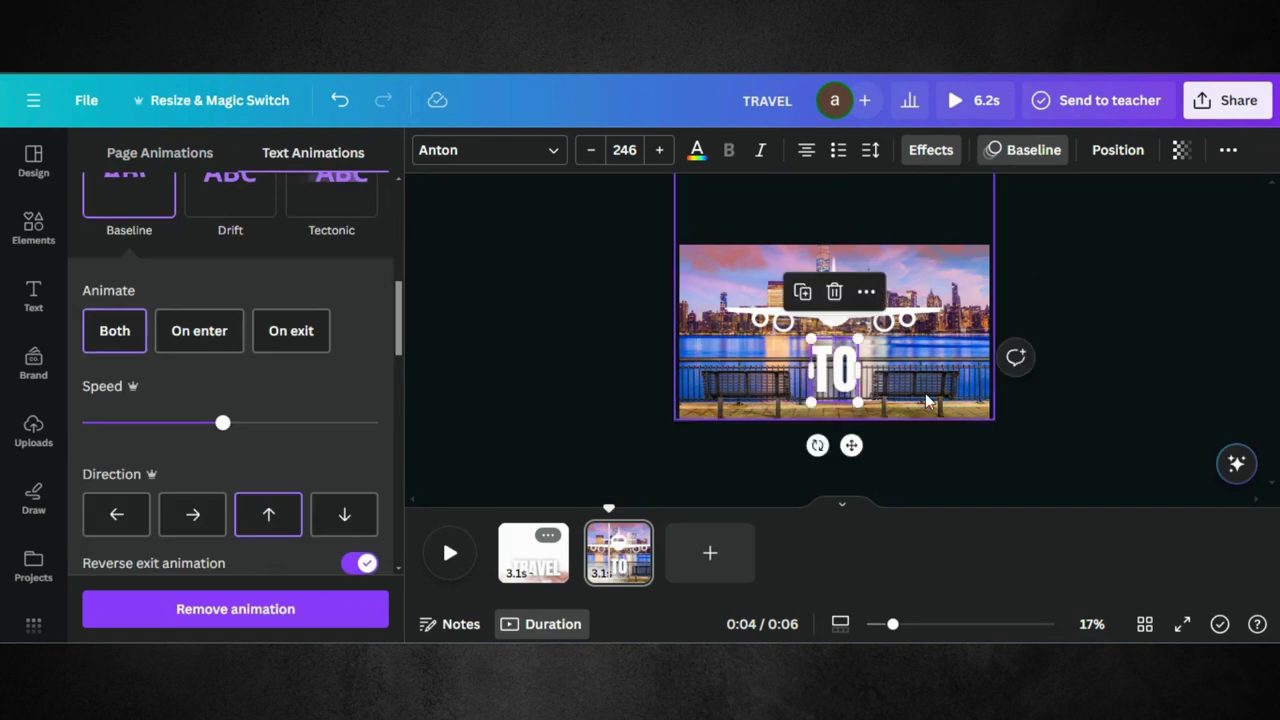
Lower the transparency setting of the cloud image at the upper-left corner of page 2
click(926, 400)
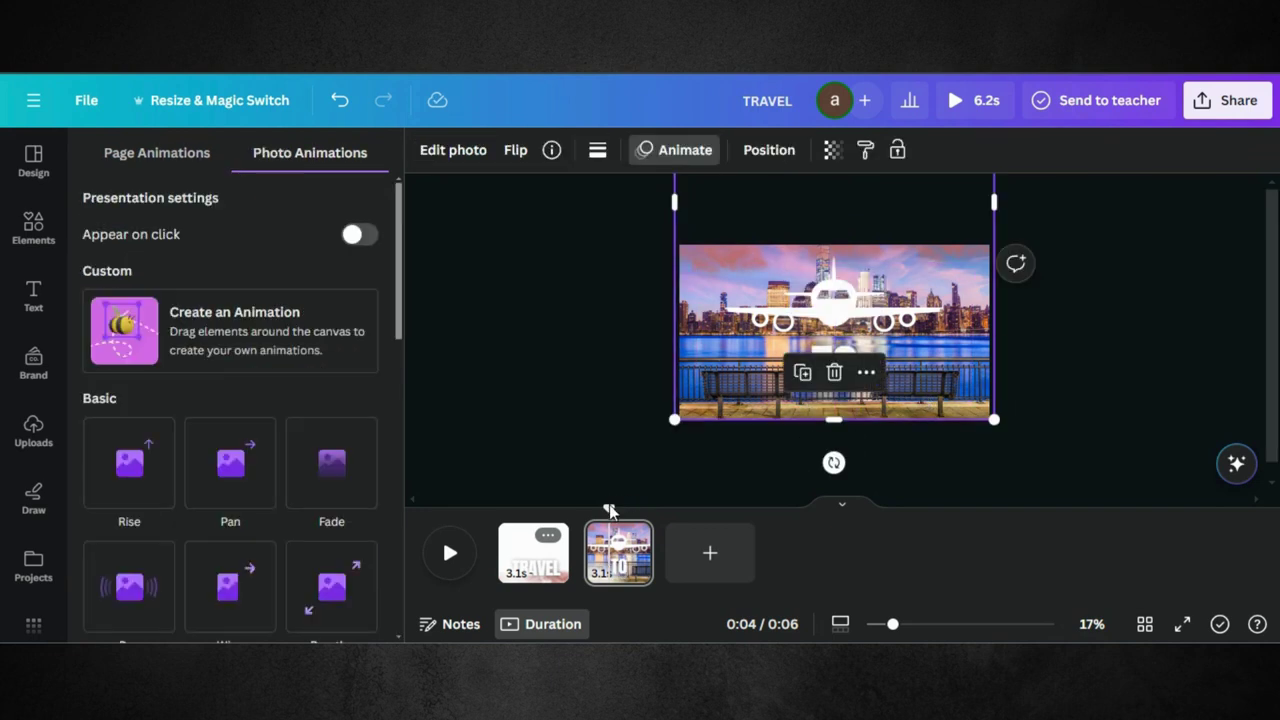
click(722, 251)
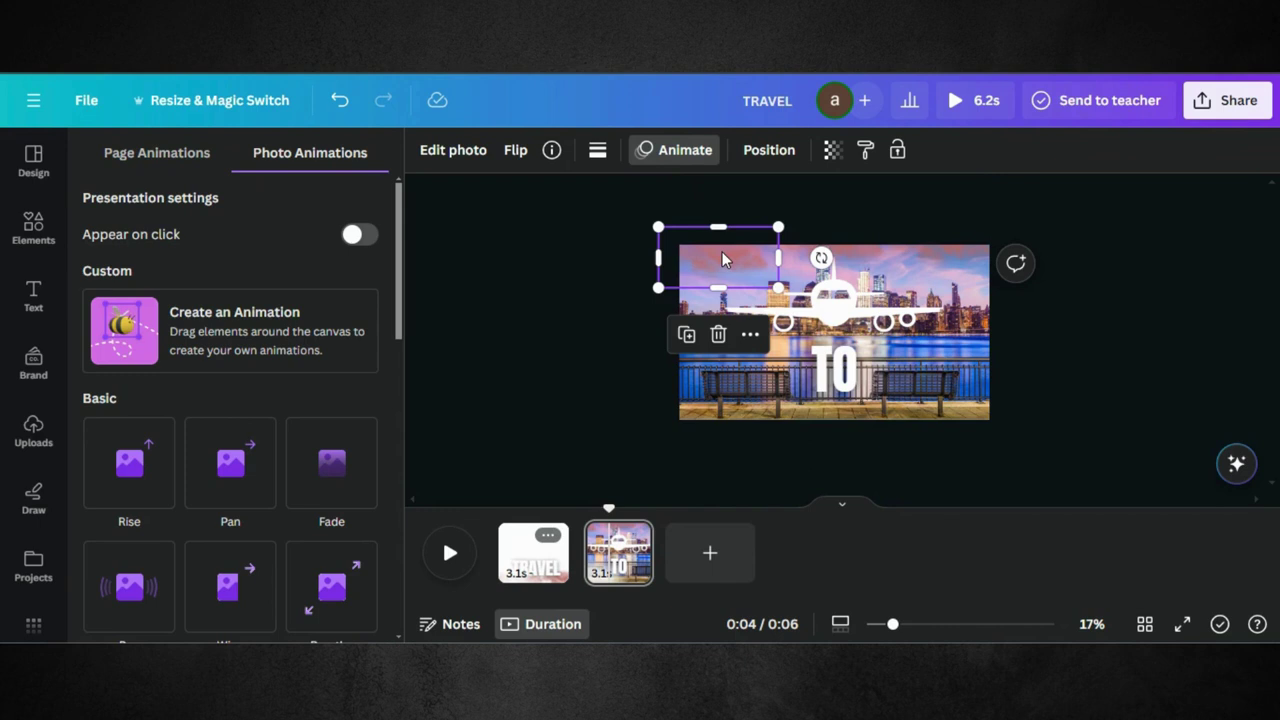
click(831, 150)
drag(833, 226, 768, 231)
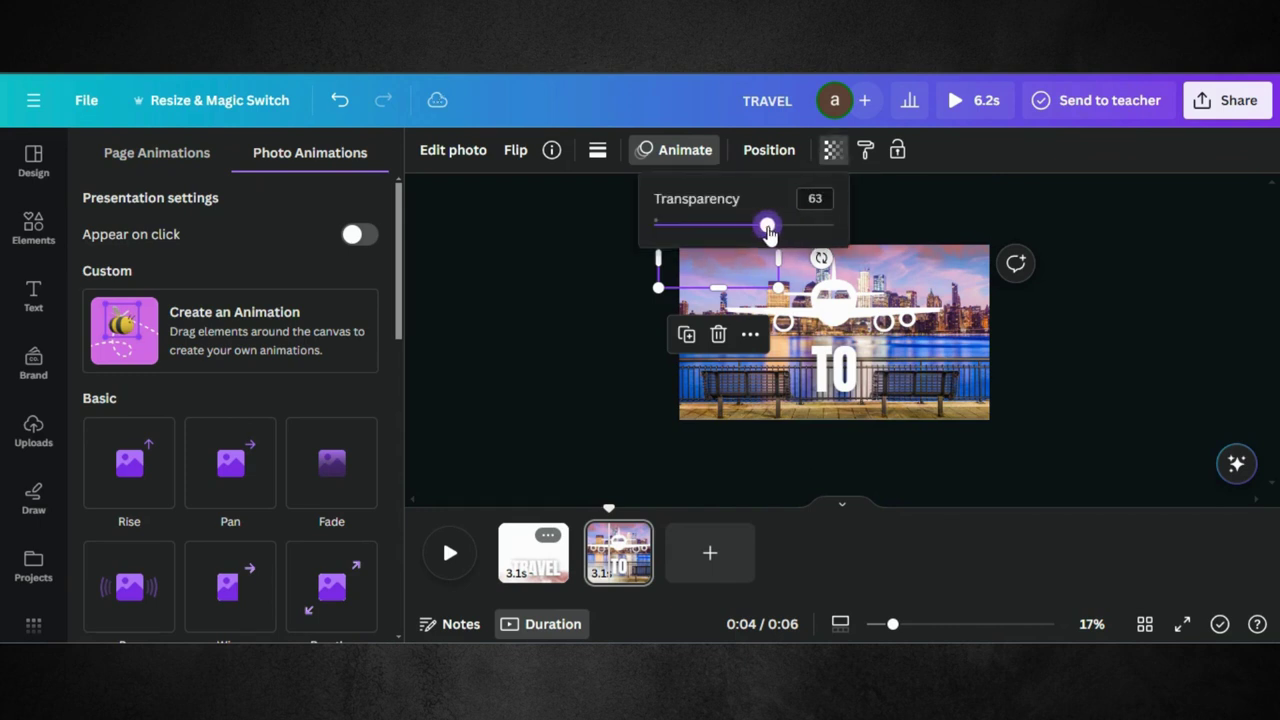
click(860, 240)
click(833, 150)
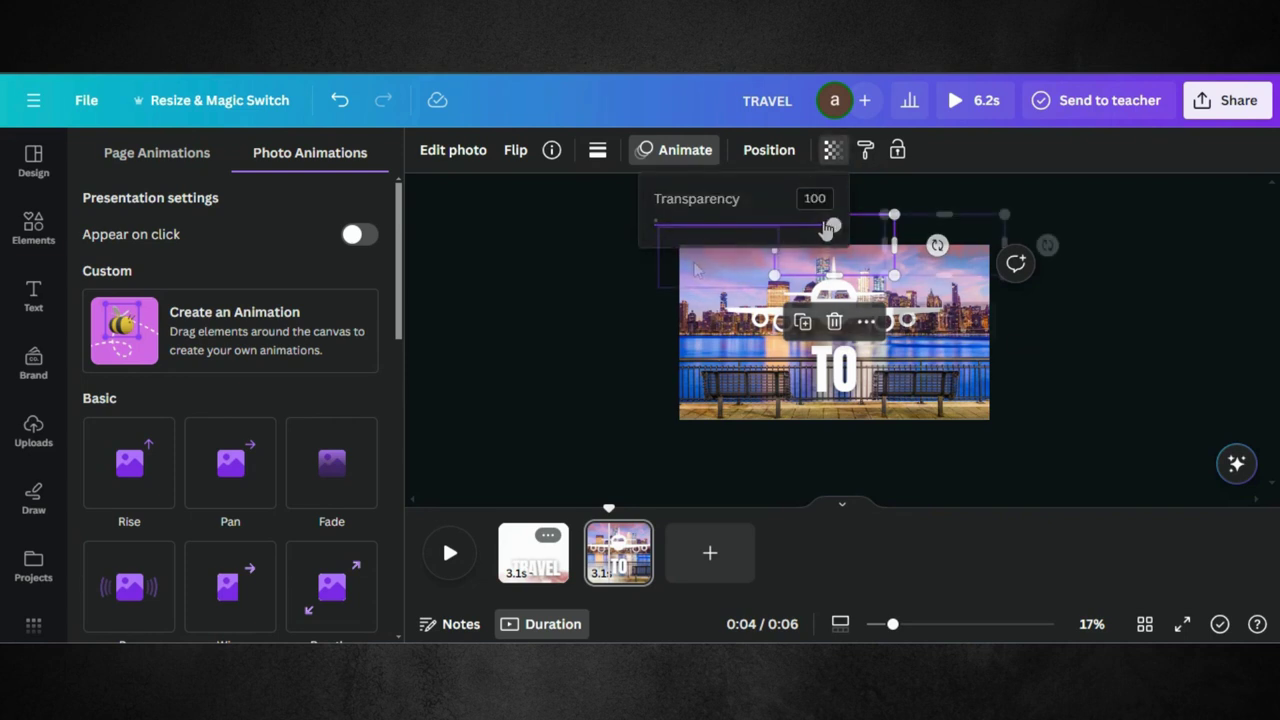
drag(811, 248, 695, 261)
click(834, 150)
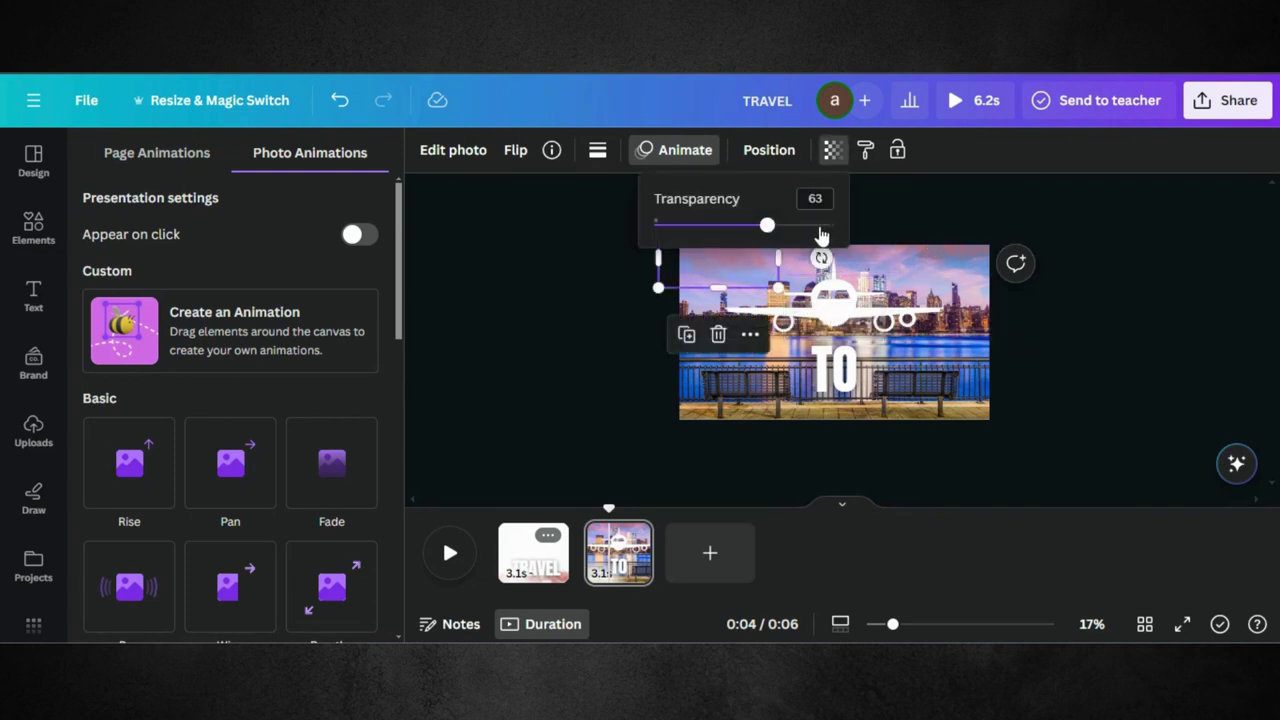
drag(768, 228, 714, 229)
Play the video from page 1 to preview the change between the two pages
click(450, 552)
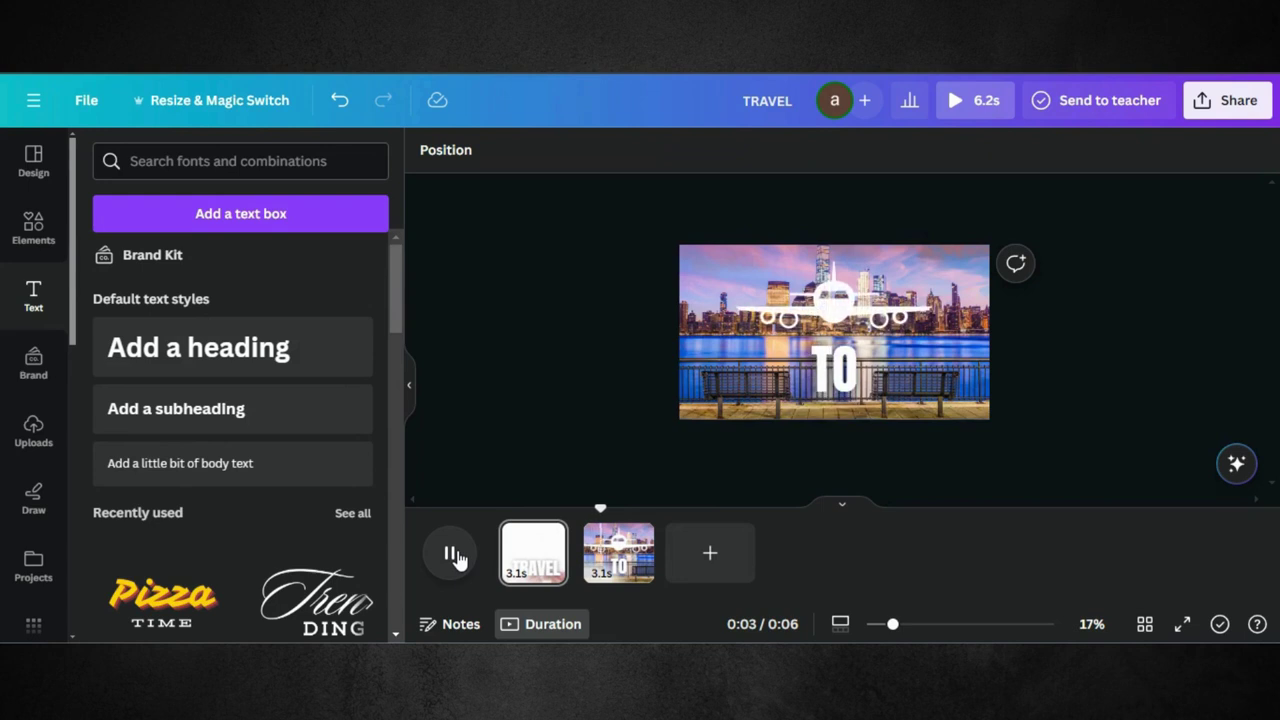
click(452, 555)
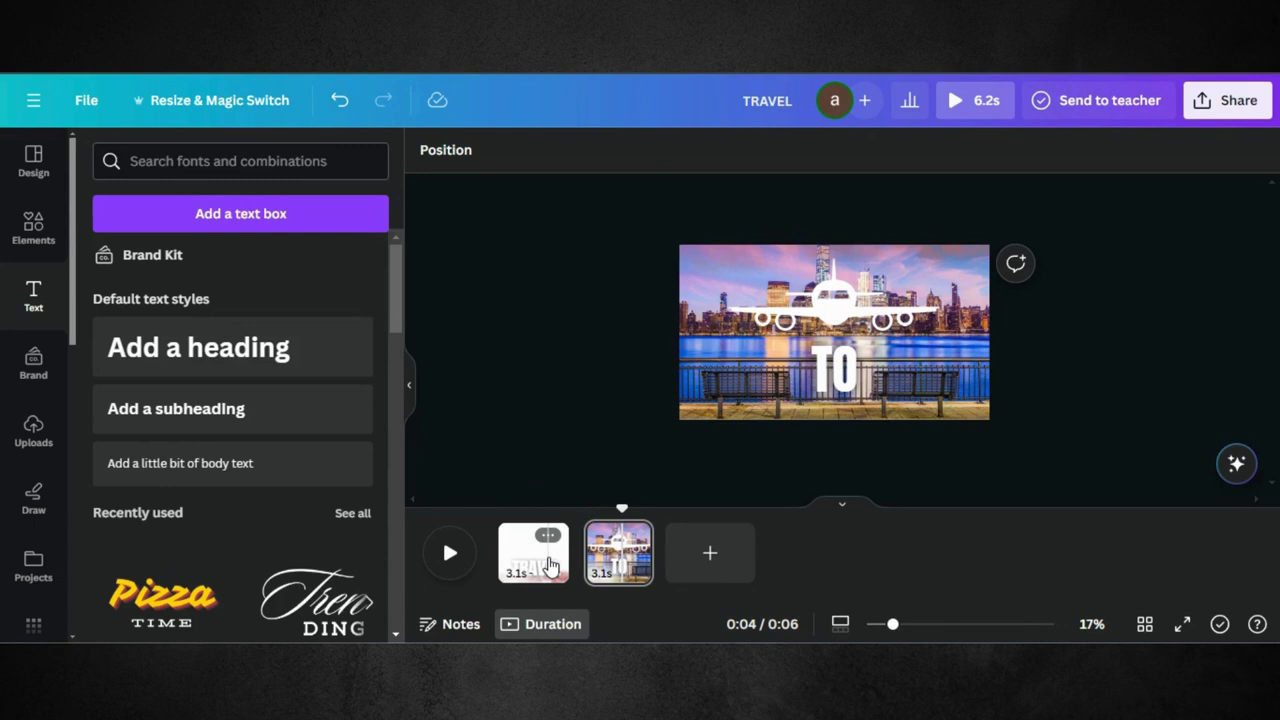
click(549, 565)
click(455, 557)
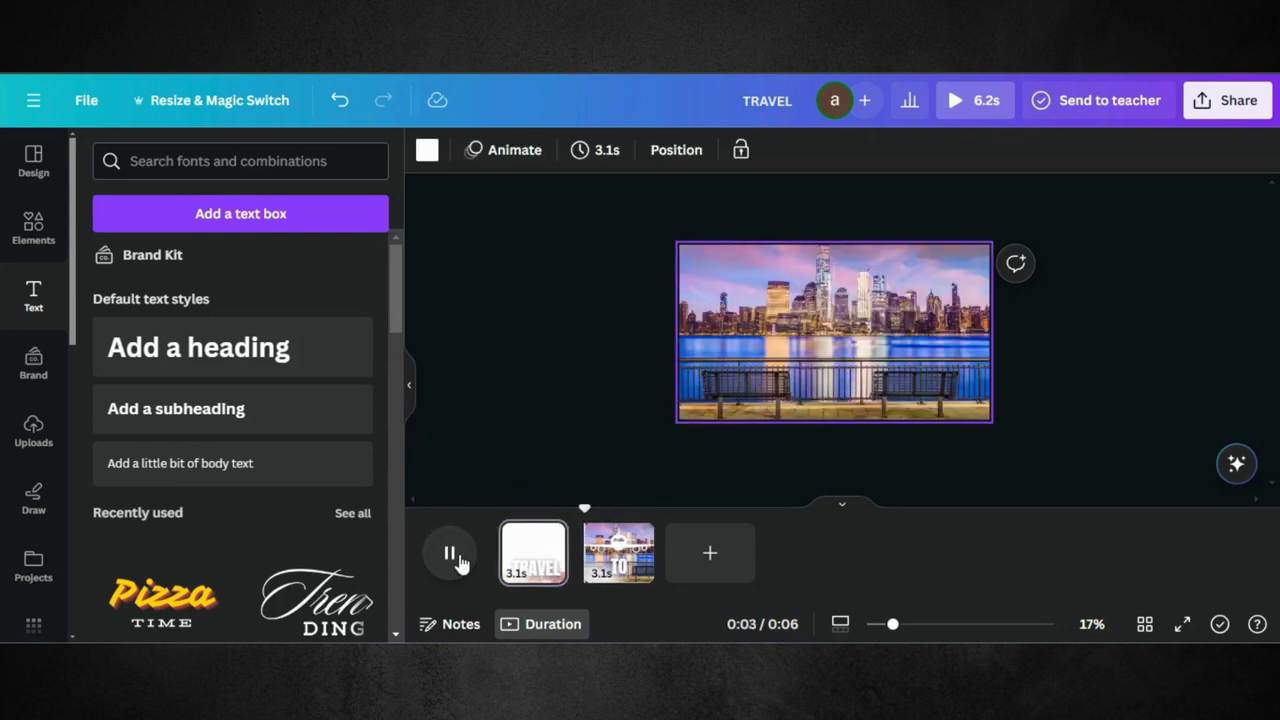
click(451, 555)
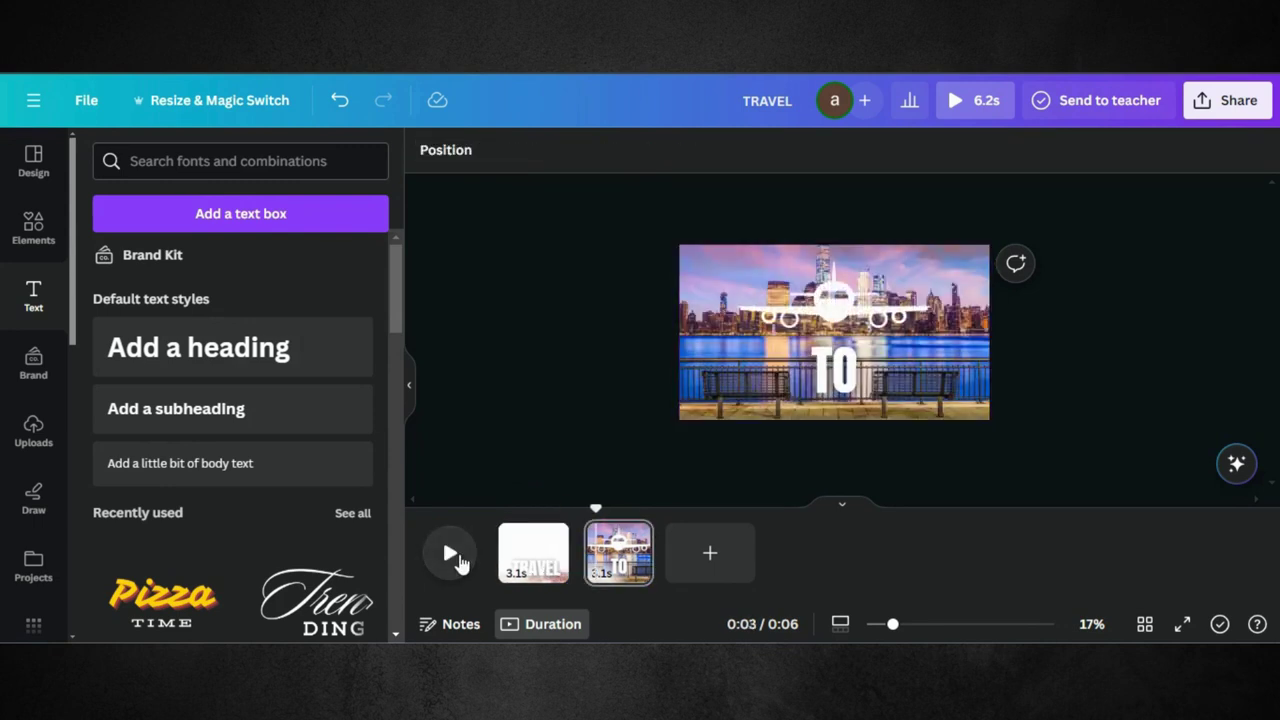
Add a Match & Move transition between pages 1 and 2 and preview it
click(585, 576)
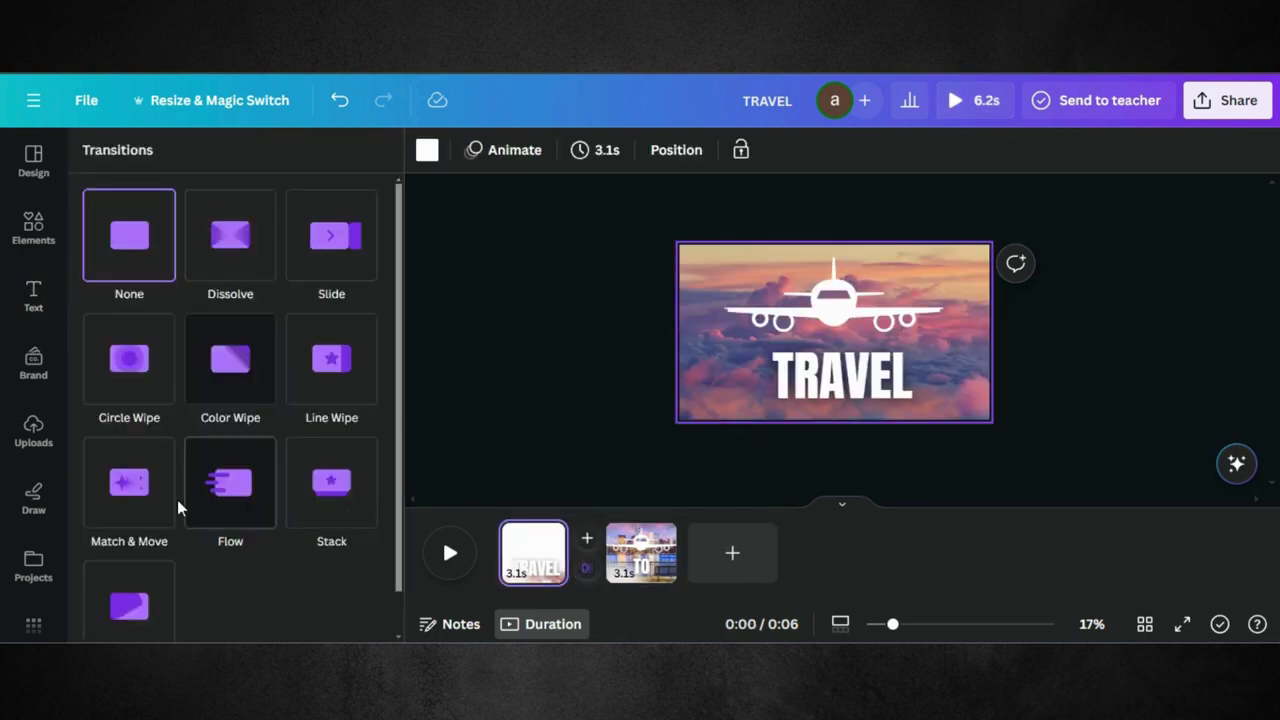
click(135, 490)
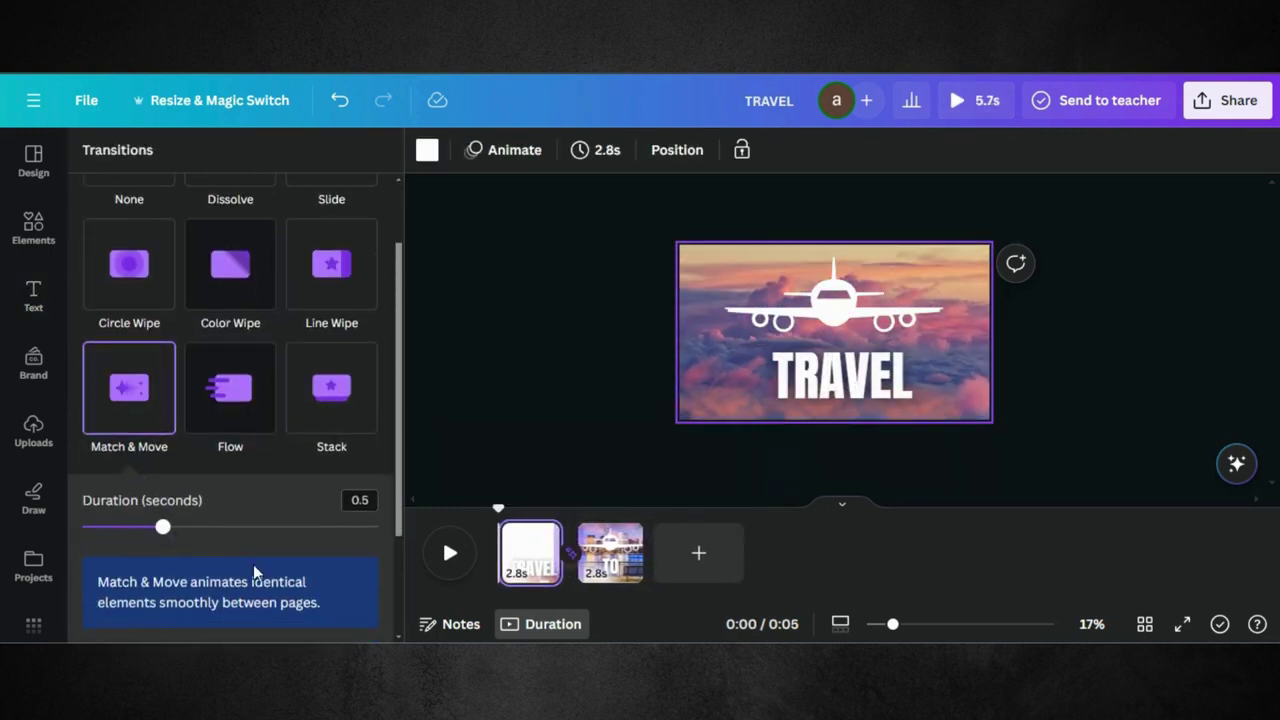
scroll(254, 568, down, 2)
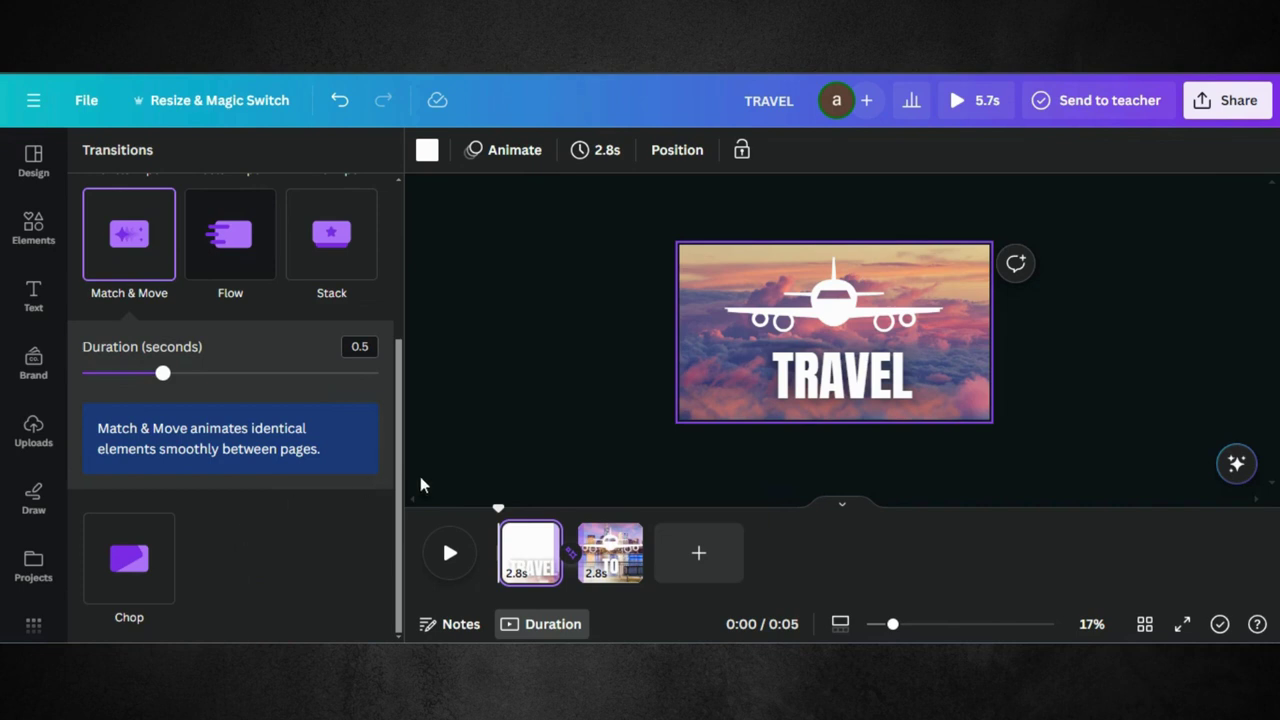
click(455, 556)
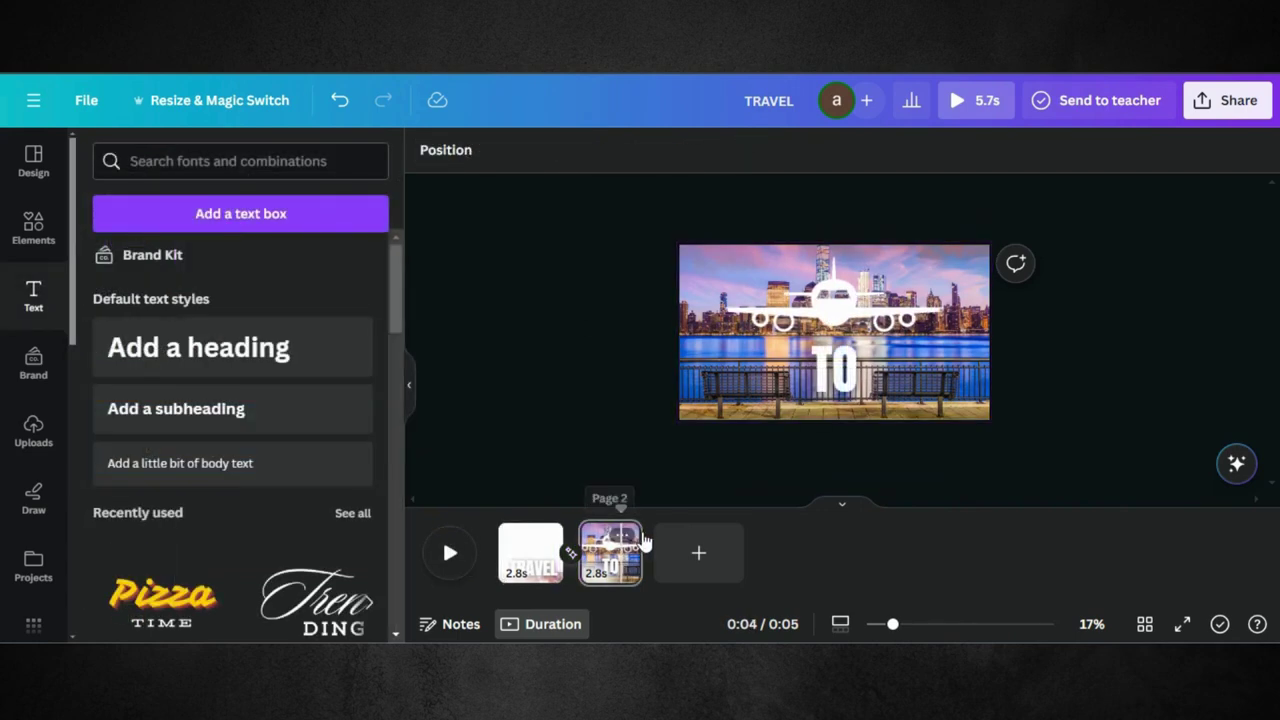
Duplicate page 2 and remove the TO heading from the new page 3
click(624, 540)
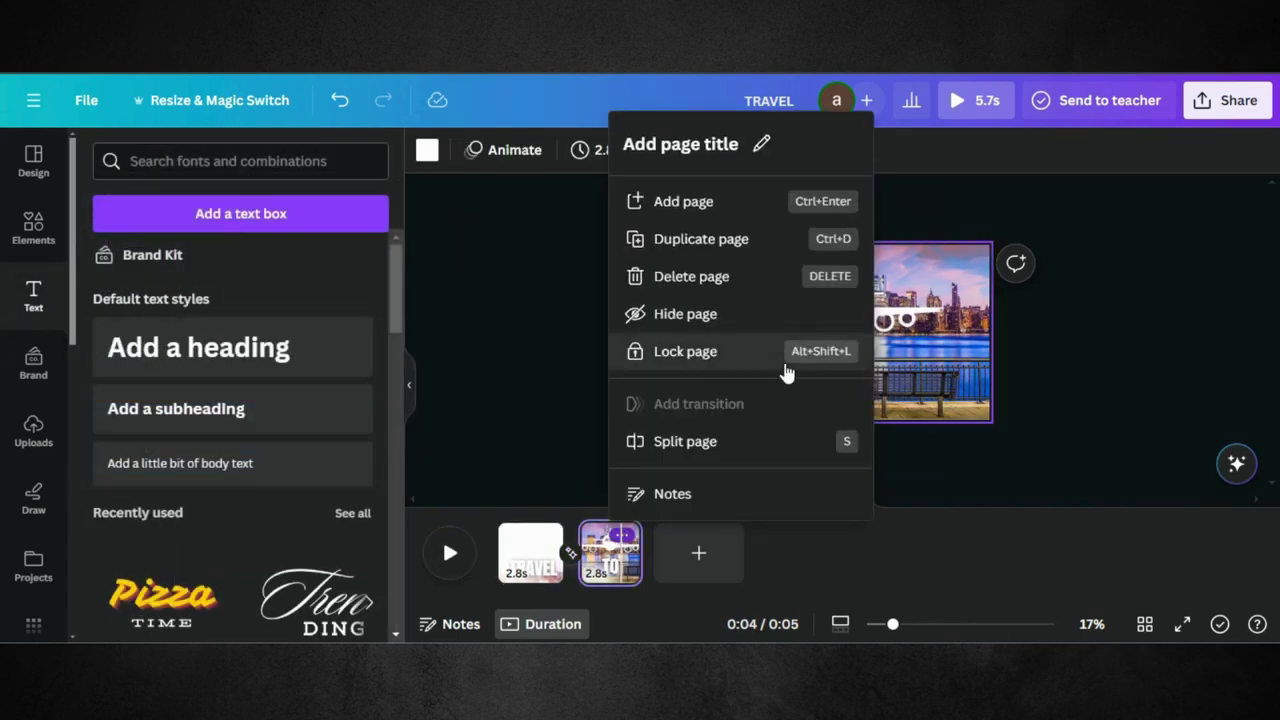
click(702, 240)
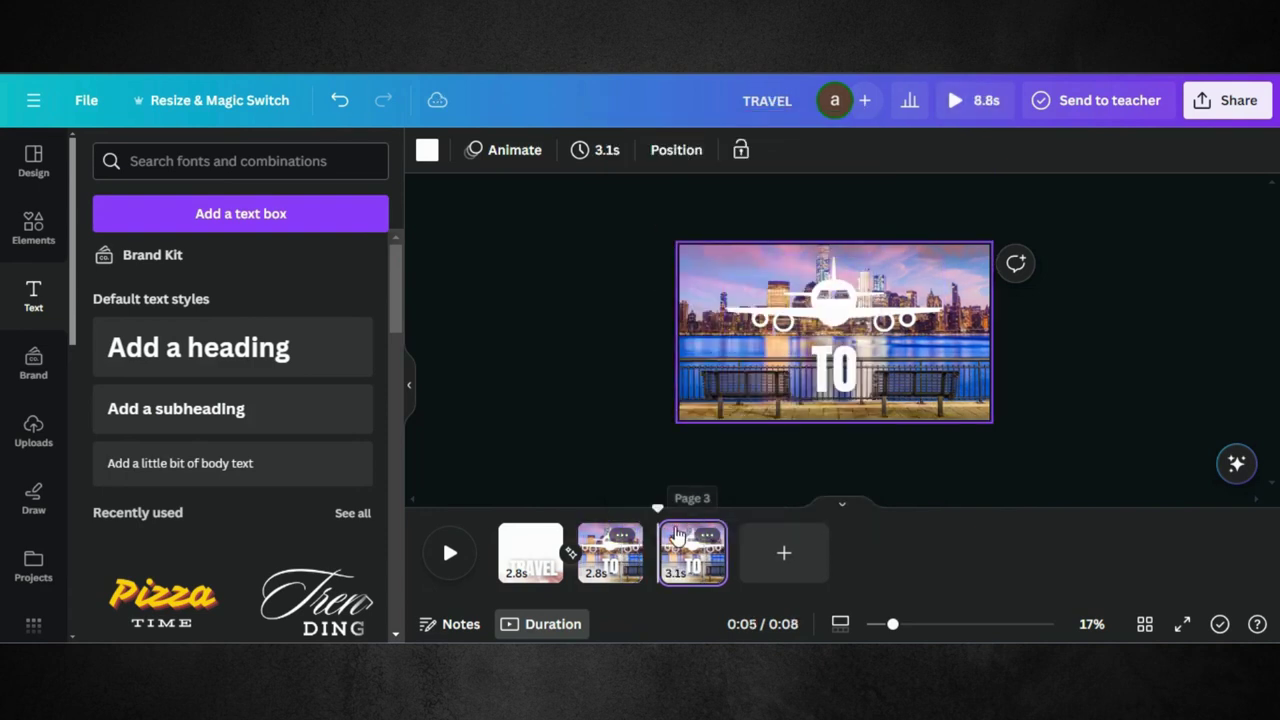
click(829, 392)
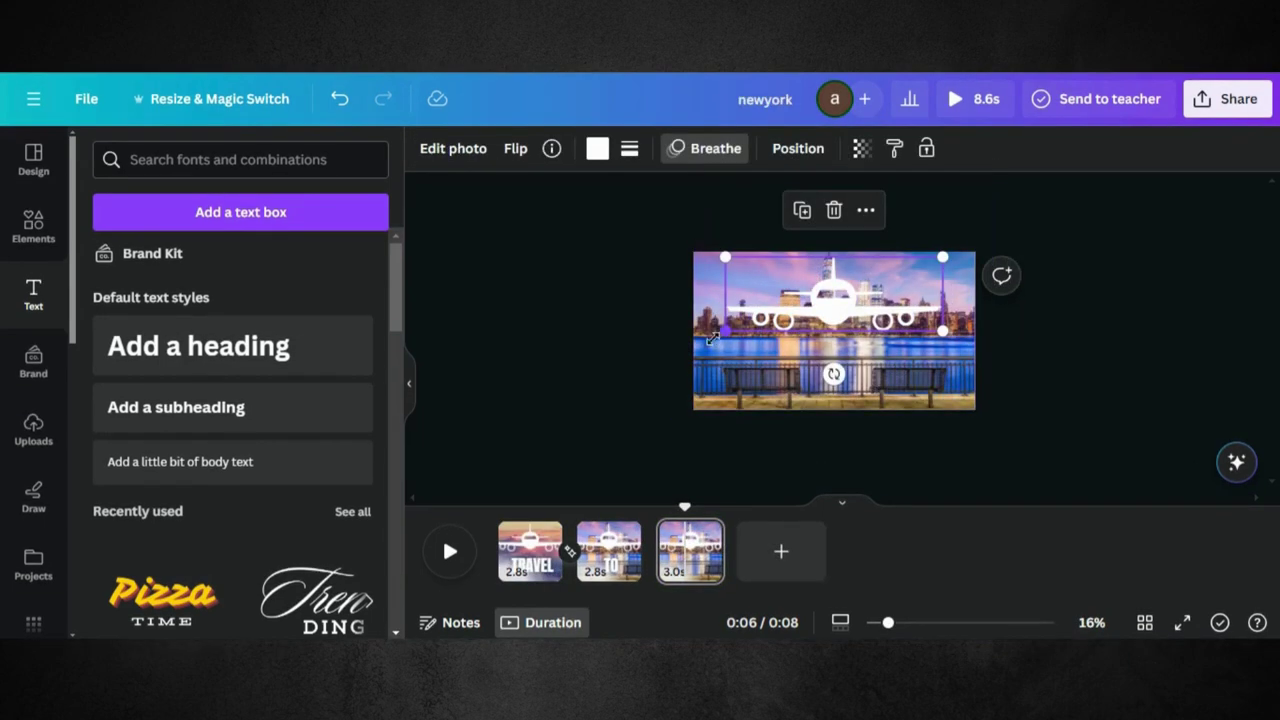
Enlarge the white airplane on page 3 far beyond the page and position it so its body covers the lower part of the skyline
drag(713, 337, 405, 440)
drag(725, 373, 950, 318)
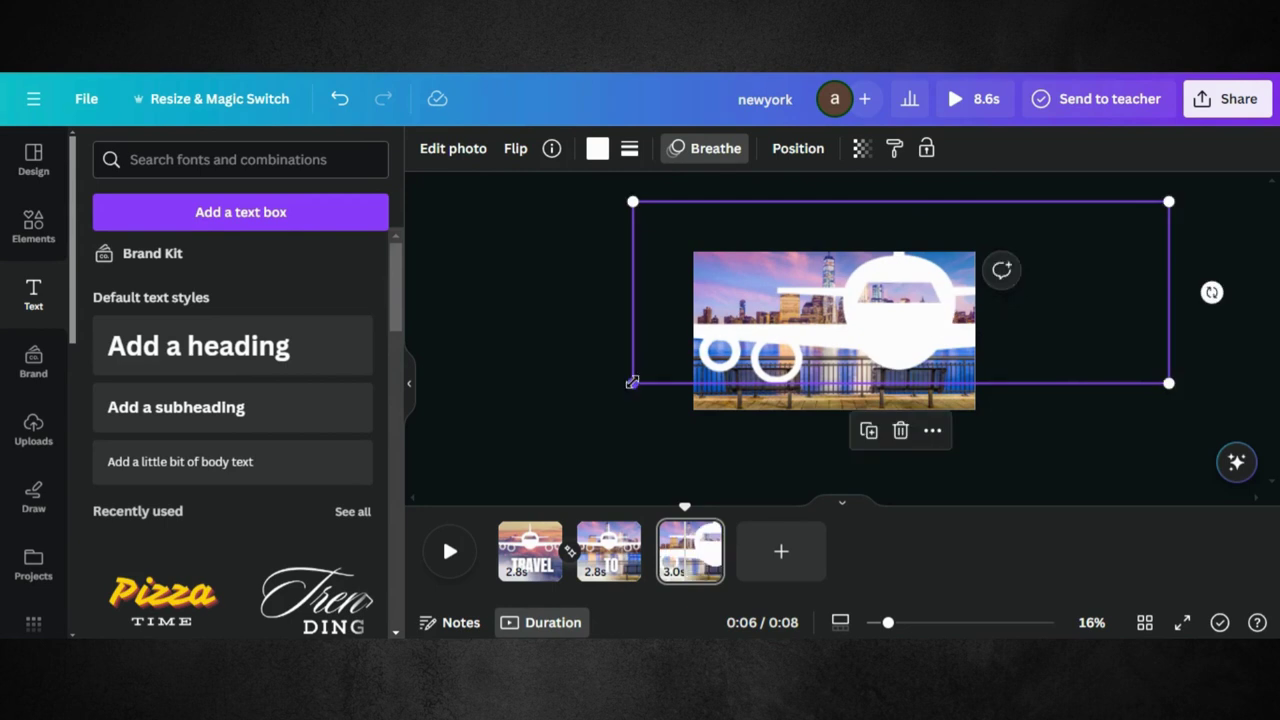
drag(632, 382, 340, 490)
drag(728, 408, 989, 283)
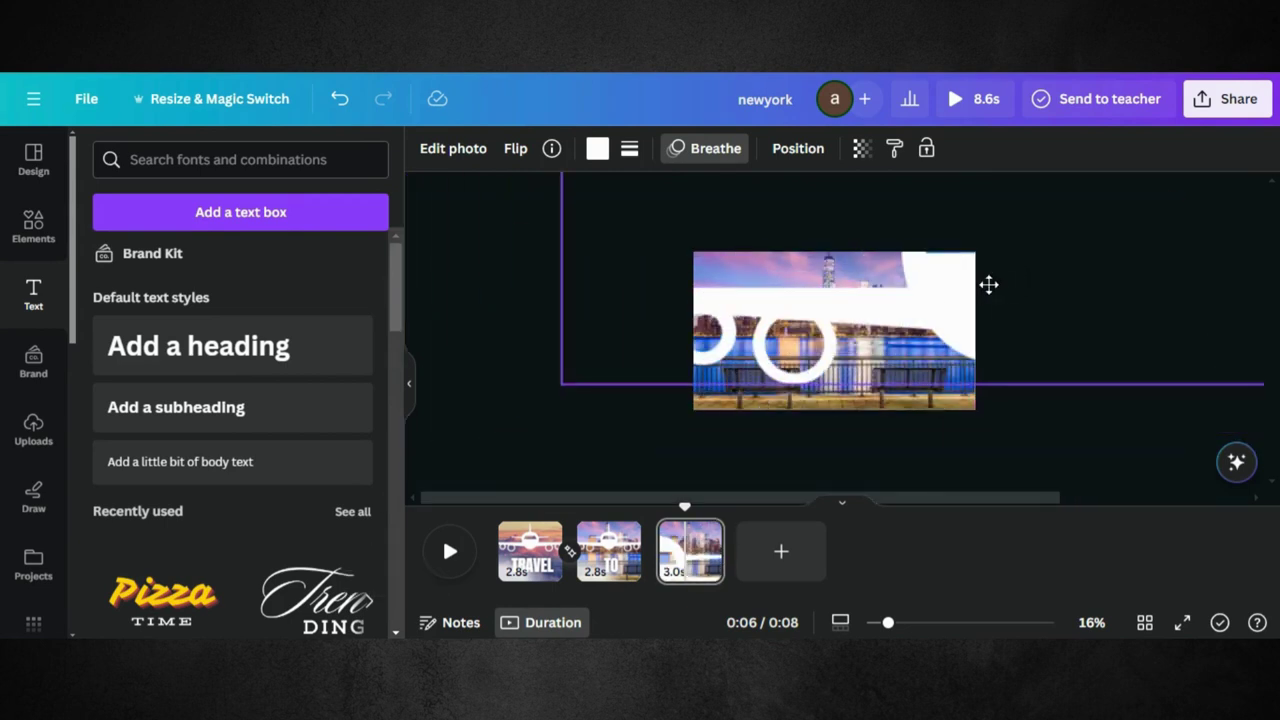
click(550, 388)
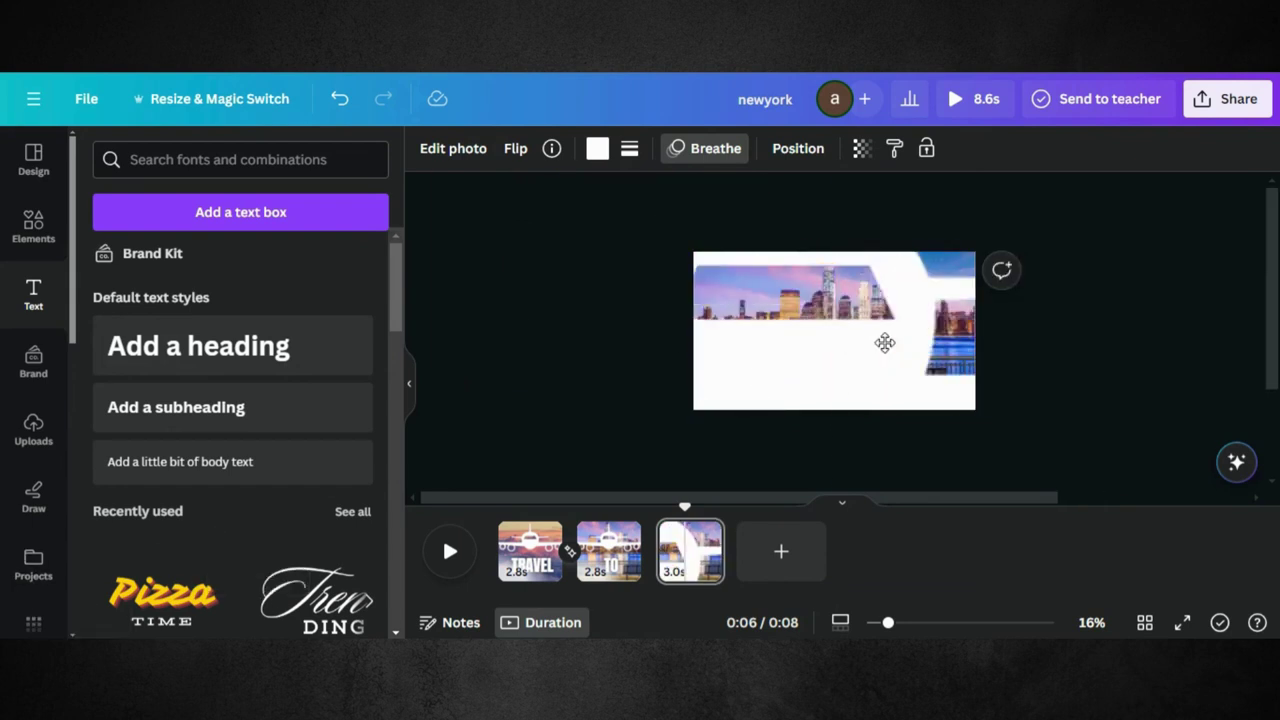
click(1180, 194)
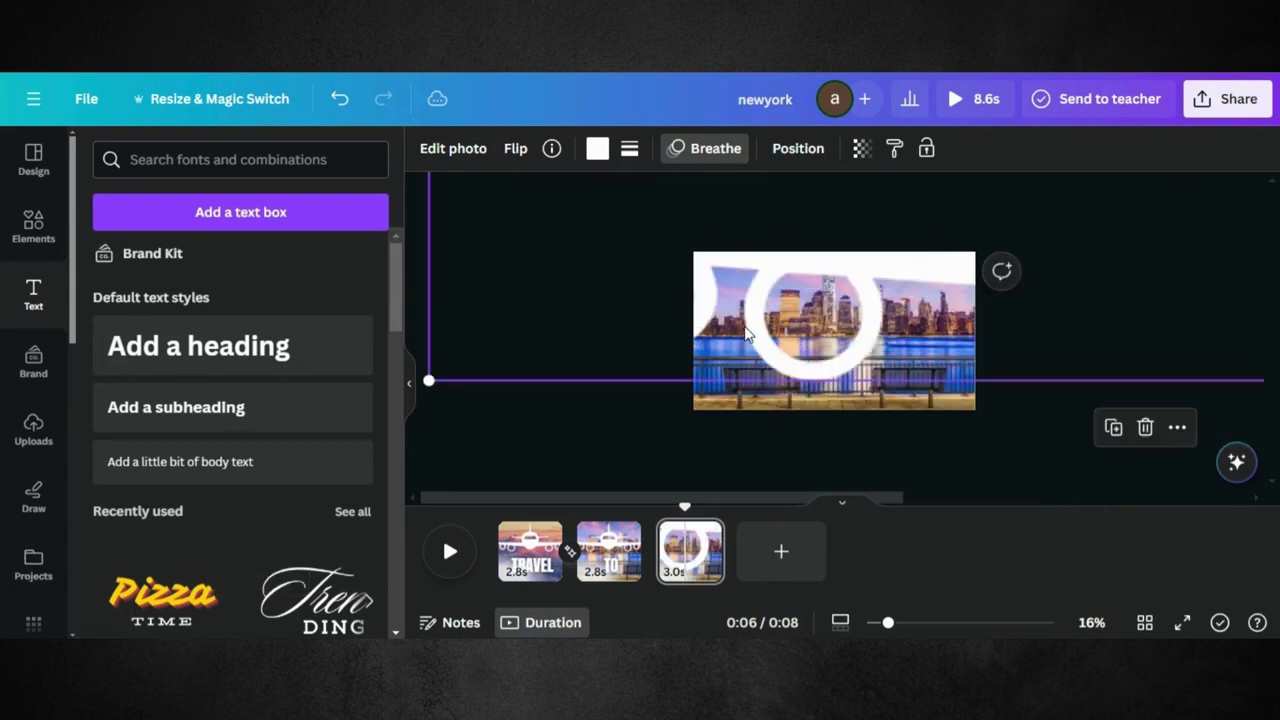
drag(778, 310, 1016, 323)
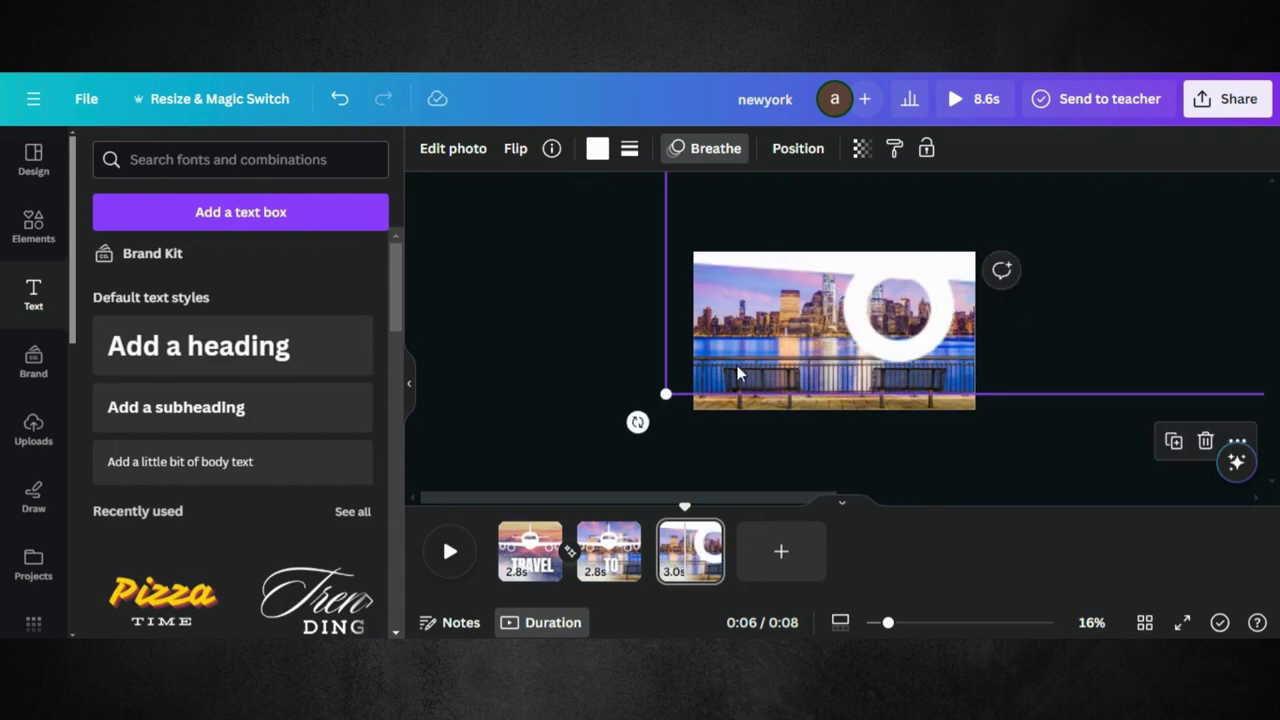
drag(666, 390, 223, 543)
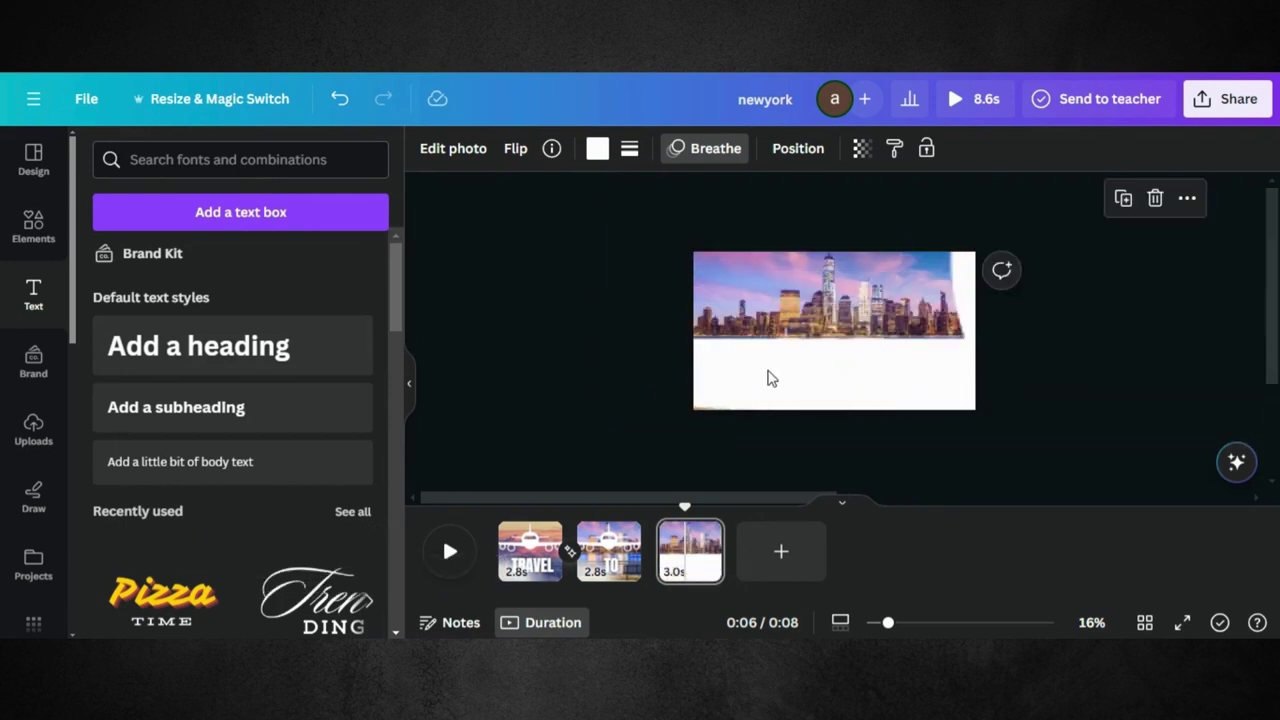
drag(788, 355, 515, 380)
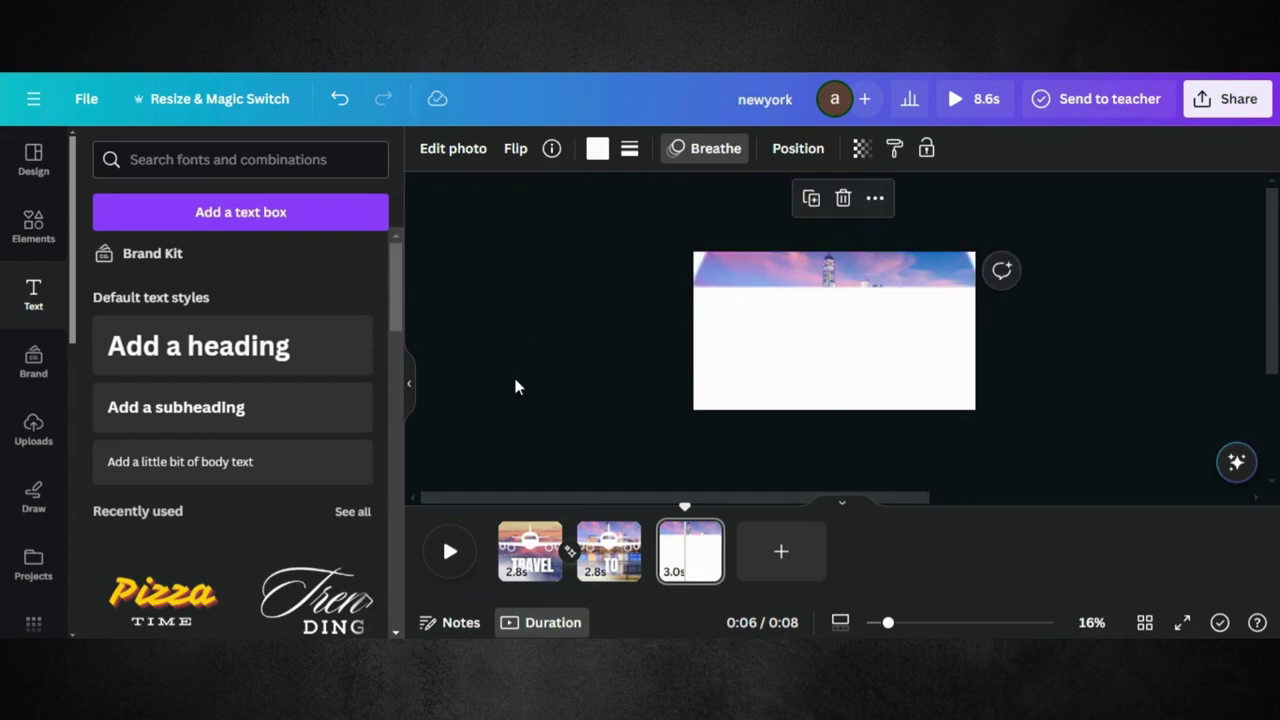
drag(811, 332, 812, 342)
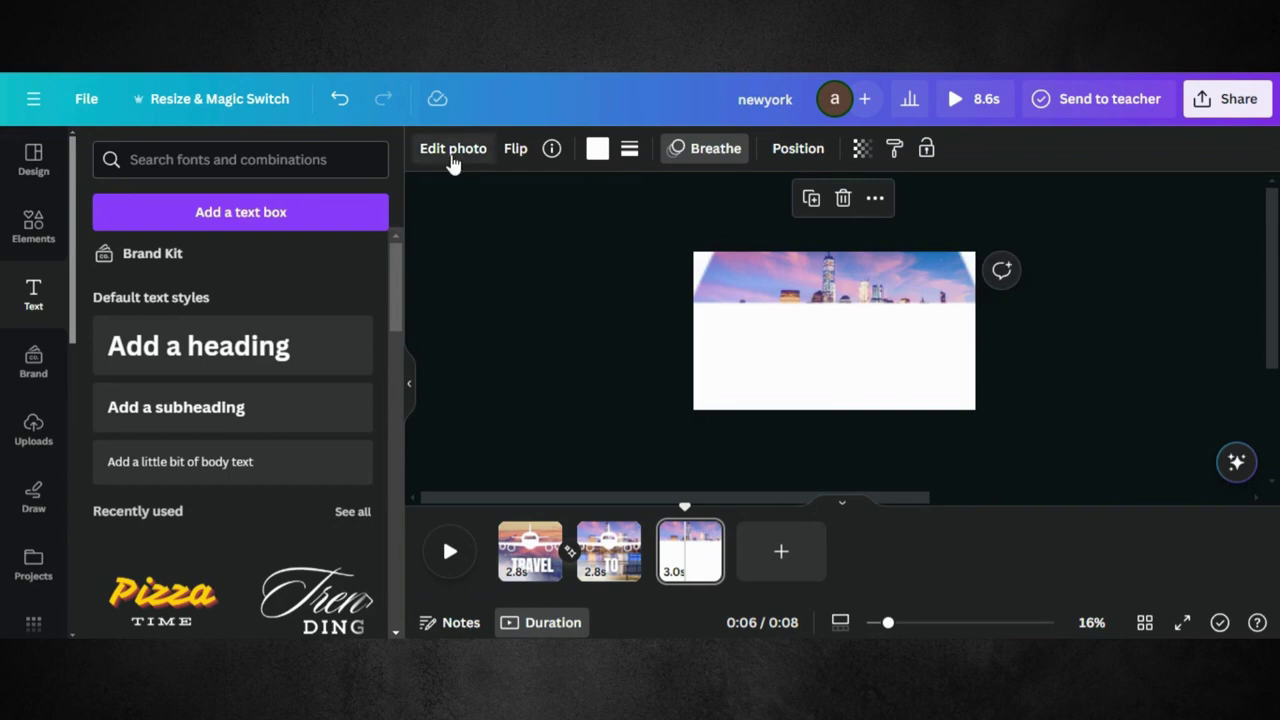
Add a heading reading NEWYORK to page 3
click(180, 346)
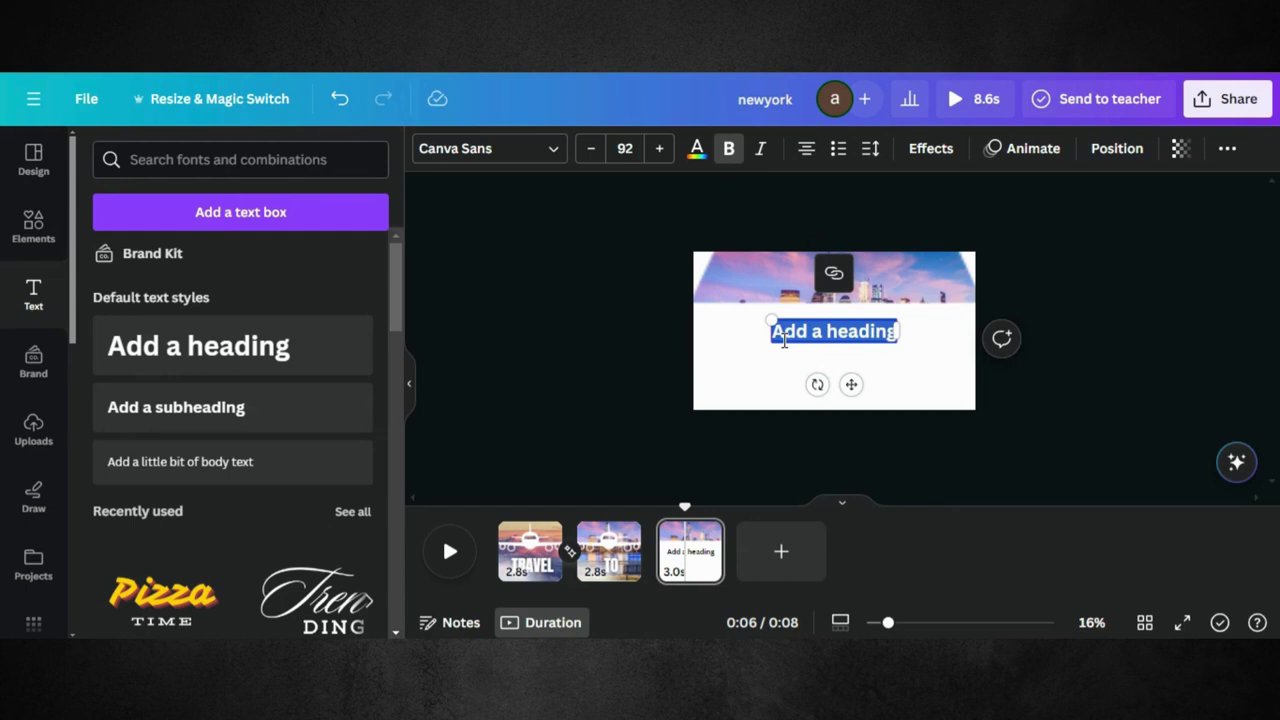
text(NEWY)
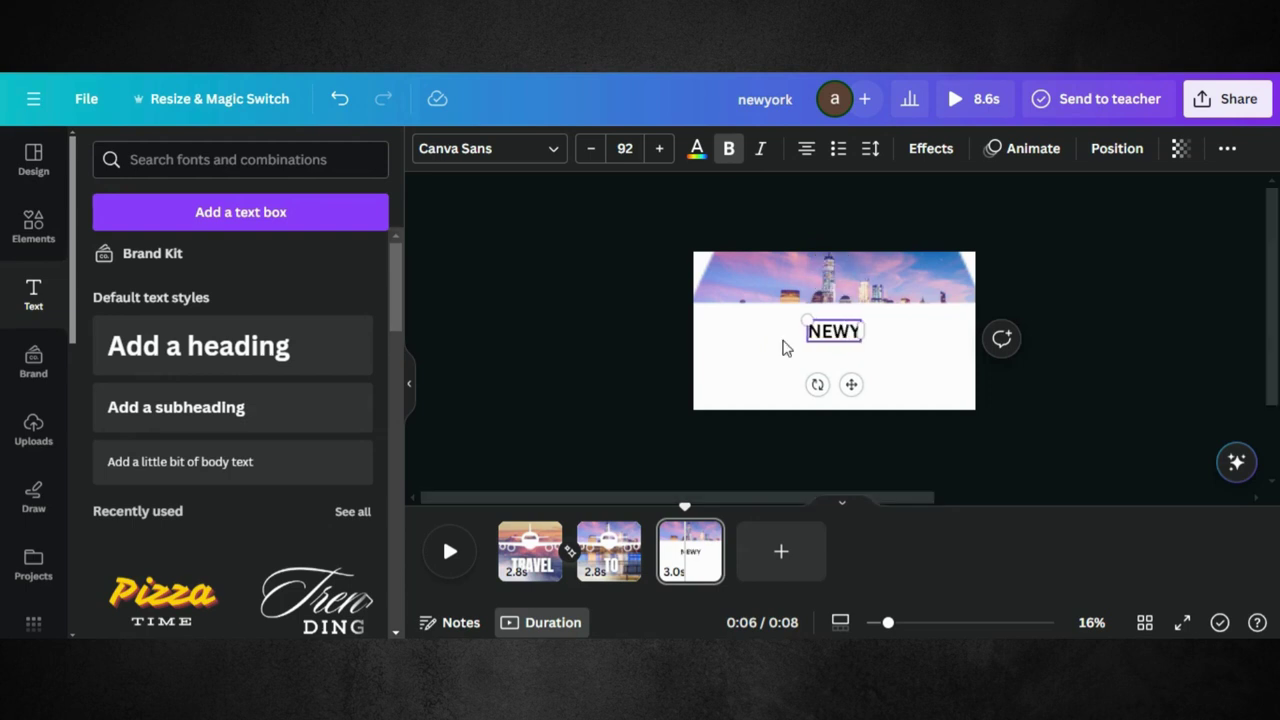
text(OR)
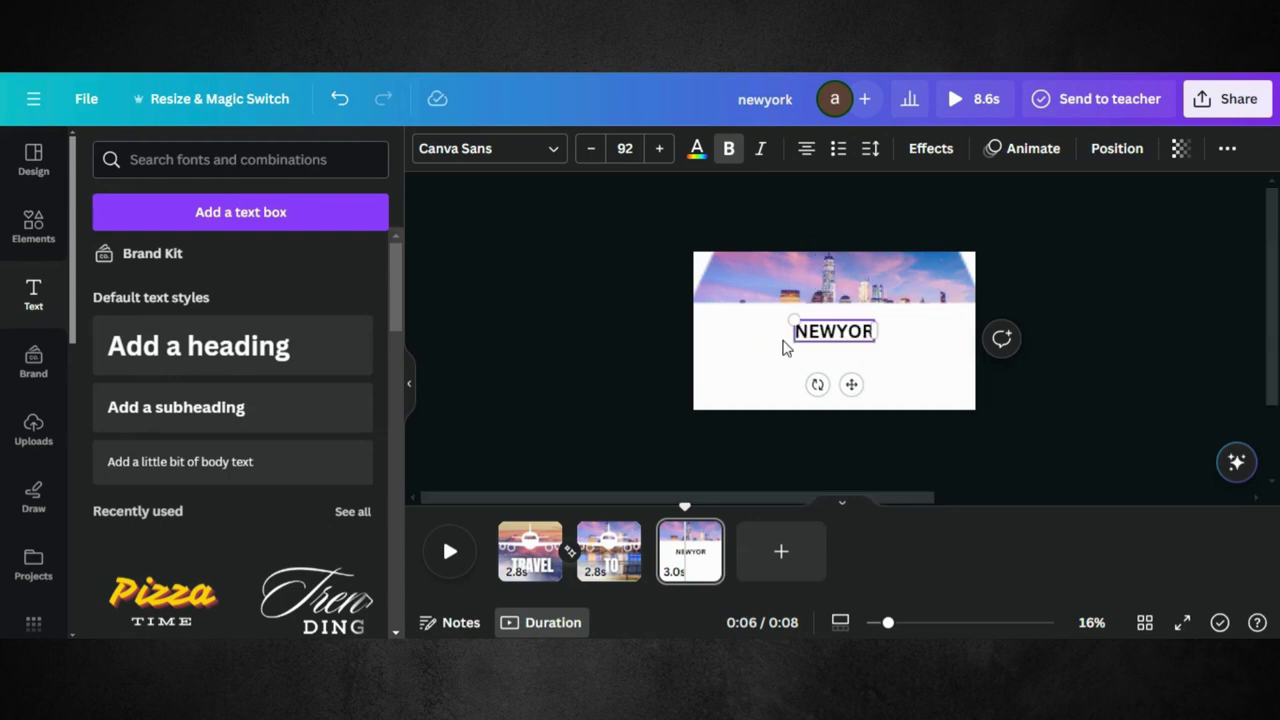
text(K)
key(Return)
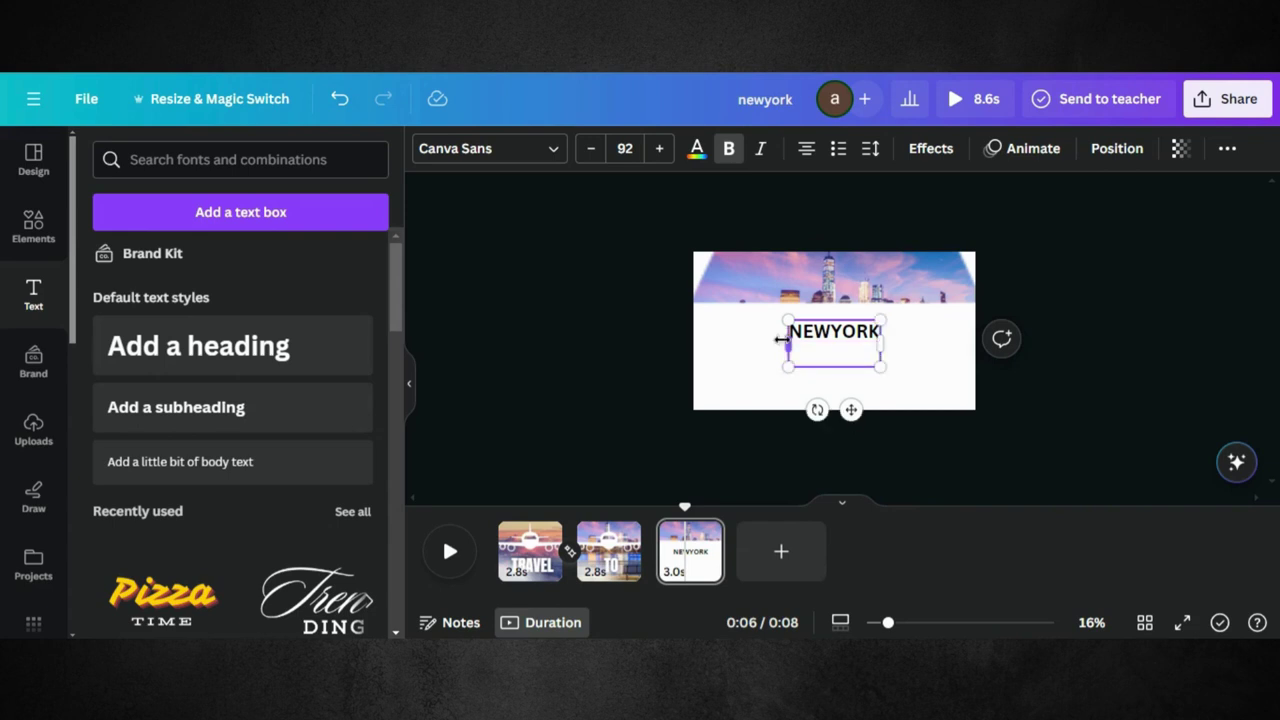
key(BackSpace)
click(931, 386)
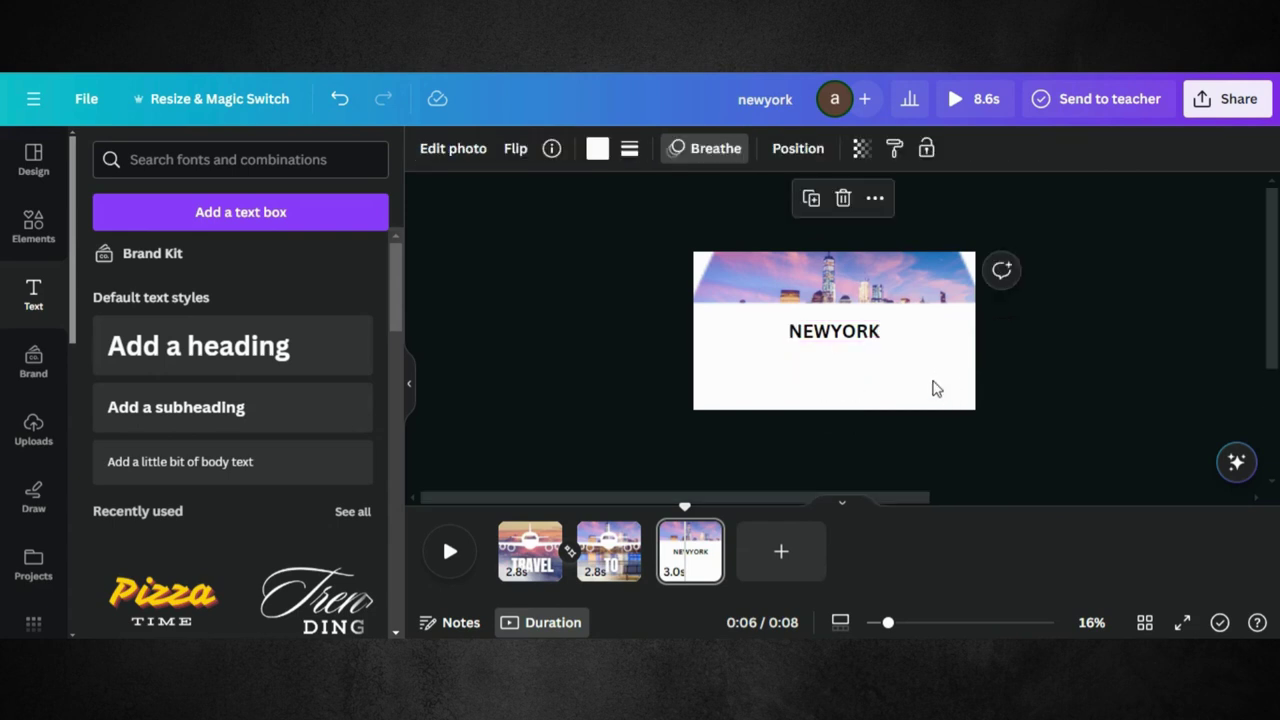
Set the NEWYORK heading's colour to white (#ffffff) and its font to Anton
click(860, 334)
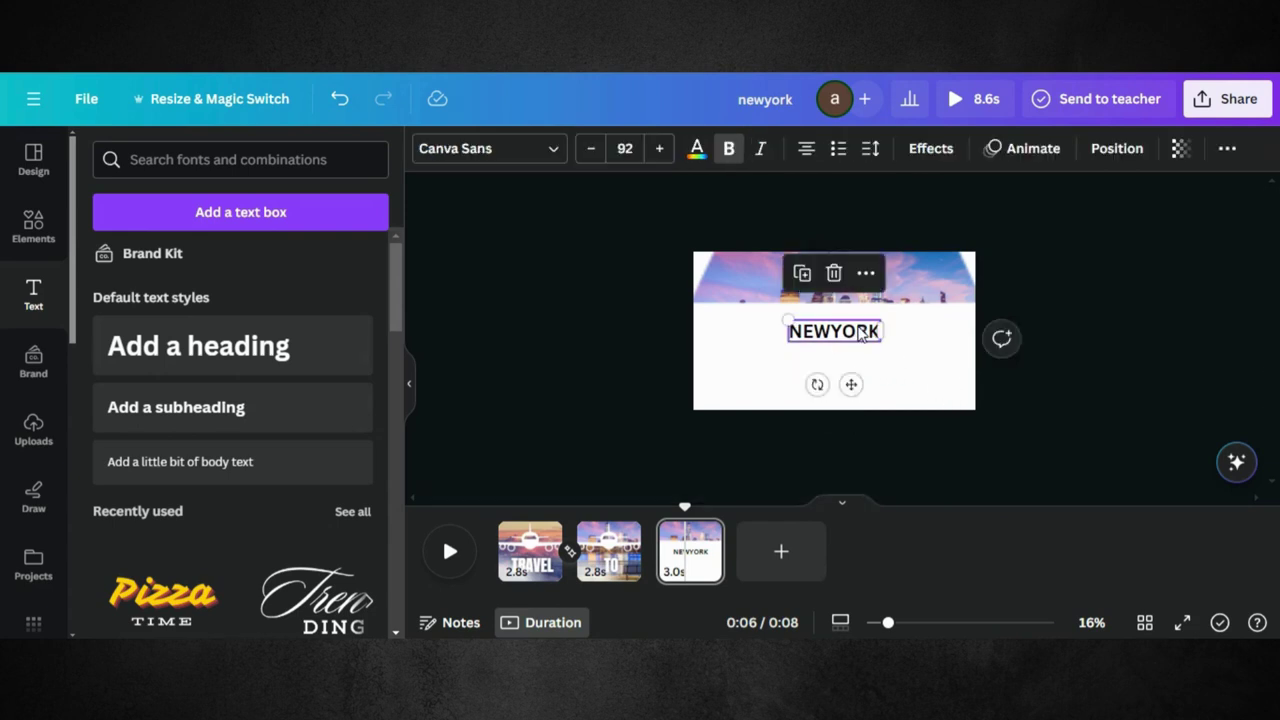
click(704, 148)
click(204, 262)
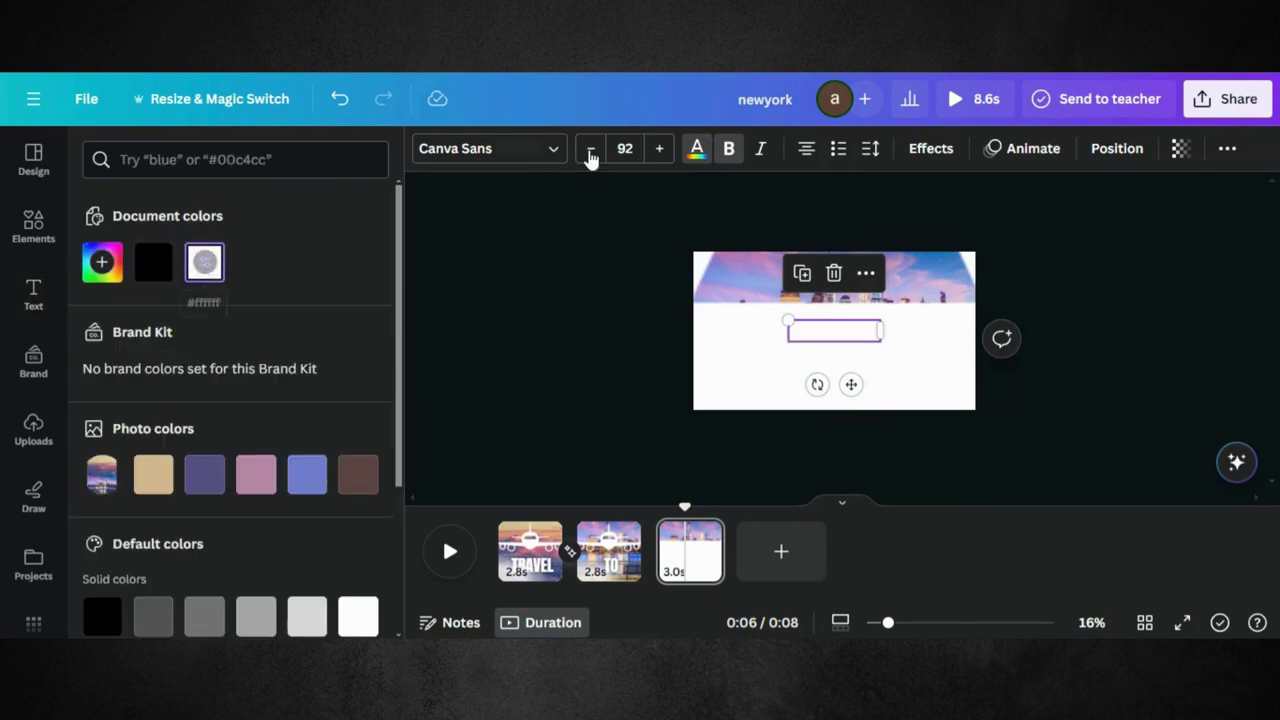
click(555, 152)
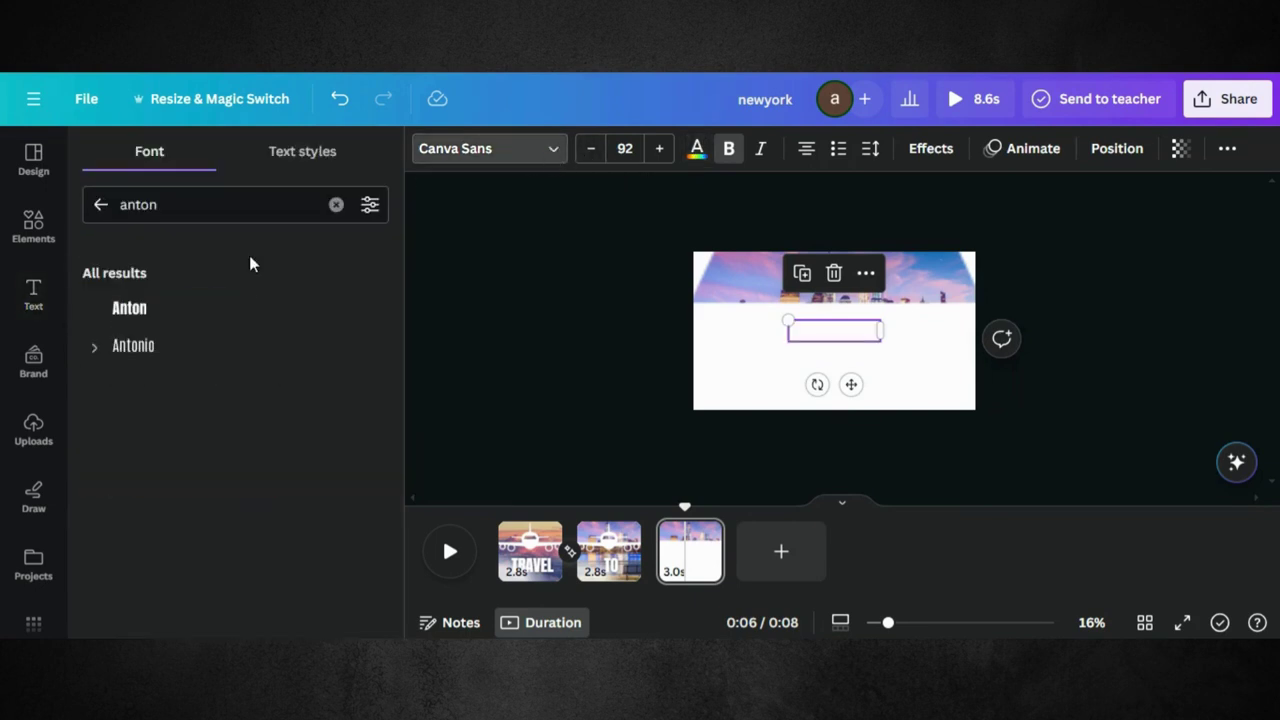
click(129, 310)
Give the NEWYORK heading the Lift effect with an intensity of 100
click(933, 158)
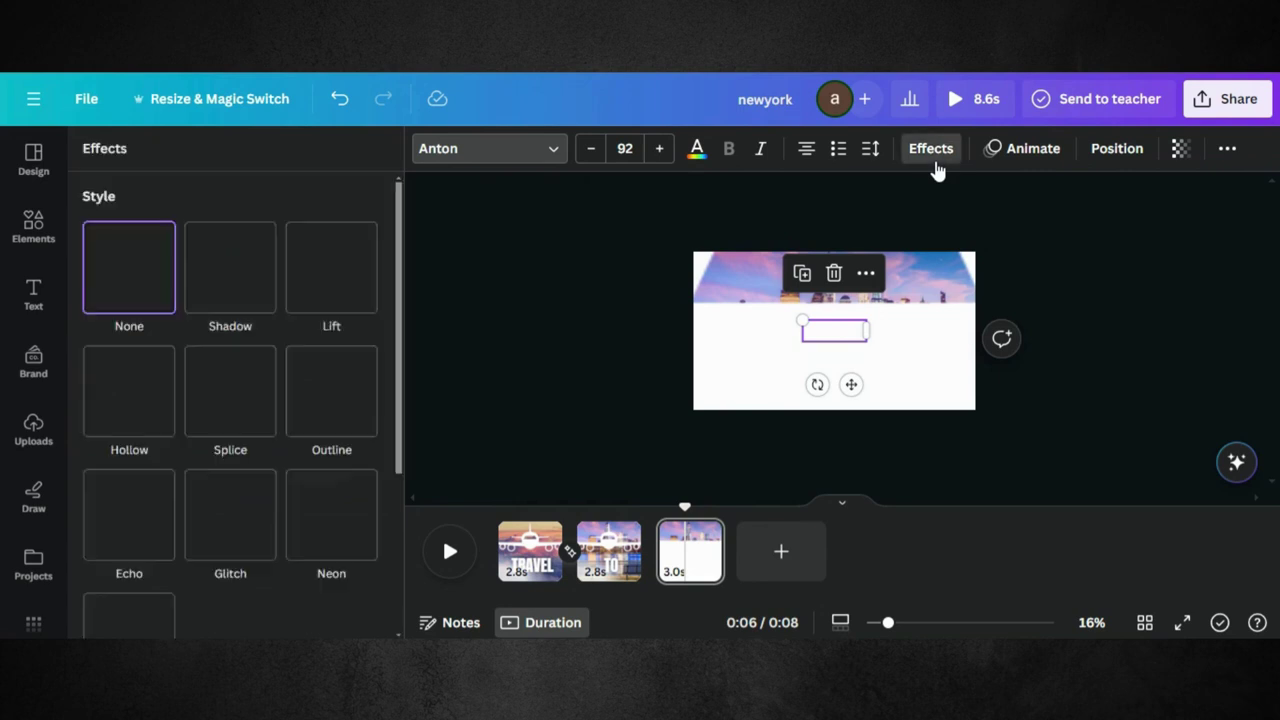
click(335, 284)
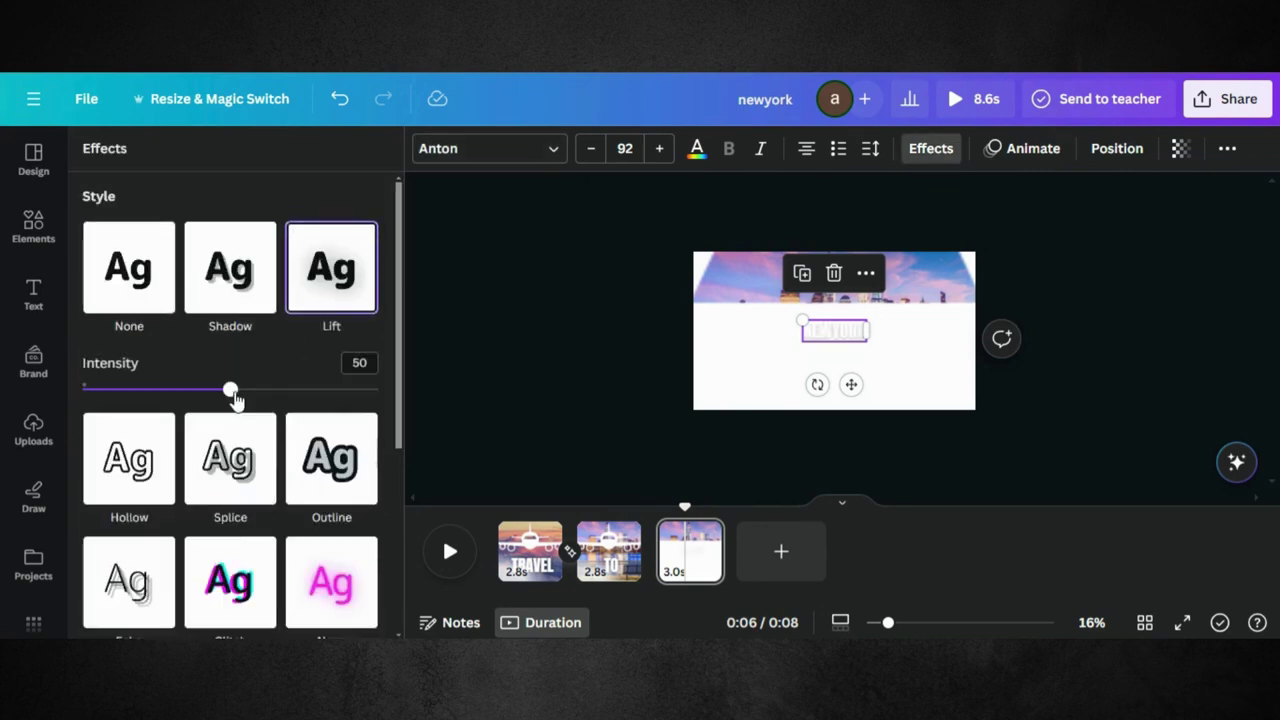
drag(231, 391, 520, 364)
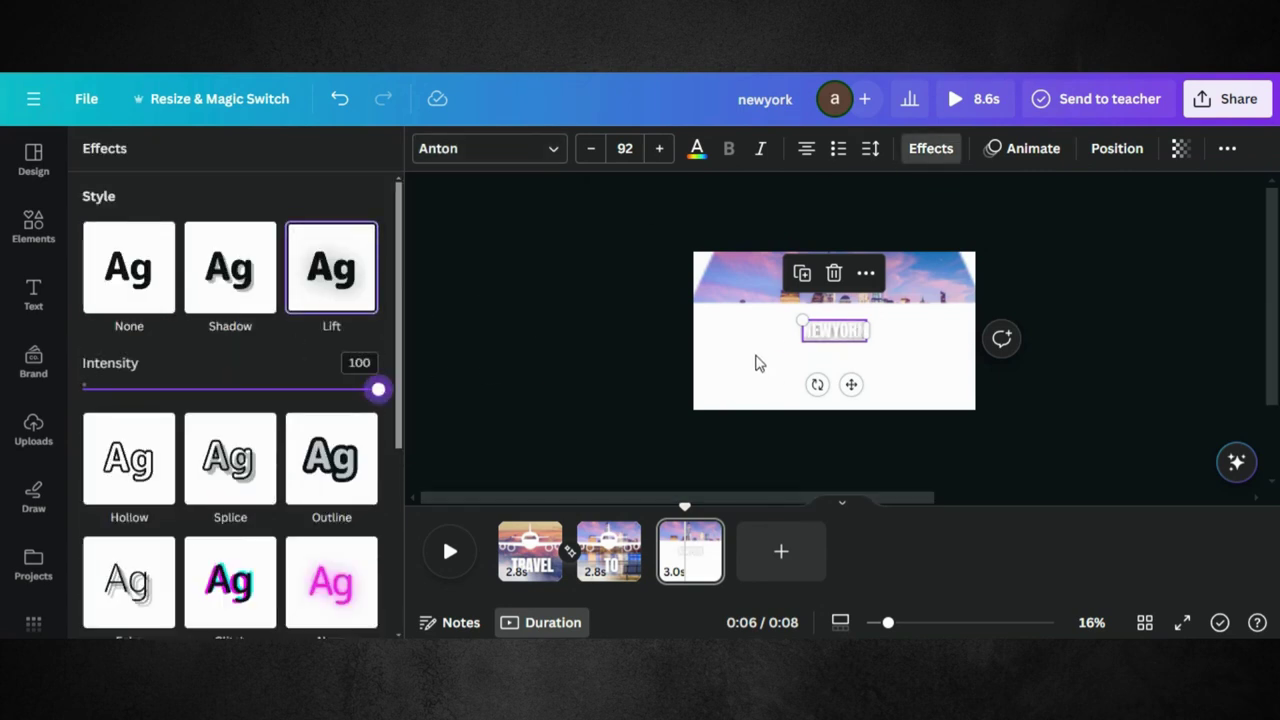
Enlarge the NEWYORK heading to font size 330 and centre it across the upper half of page 3
drag(802, 320, 866, 322)
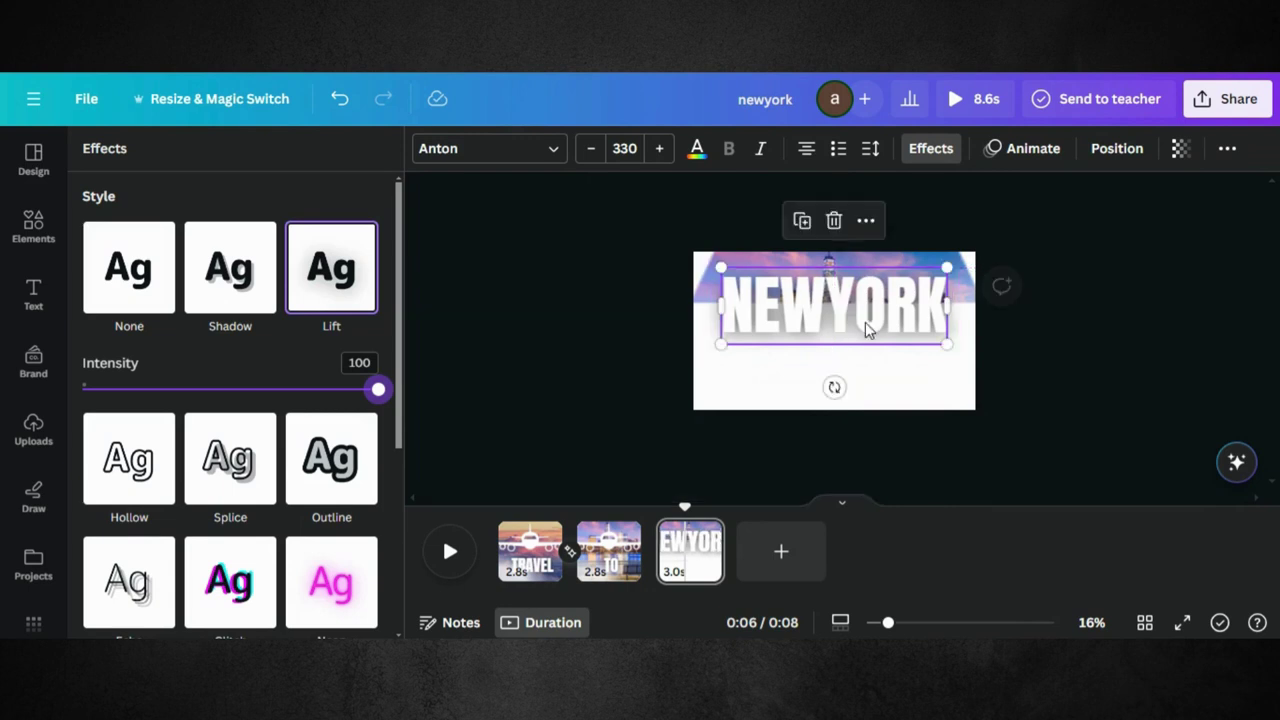
key(Escape)
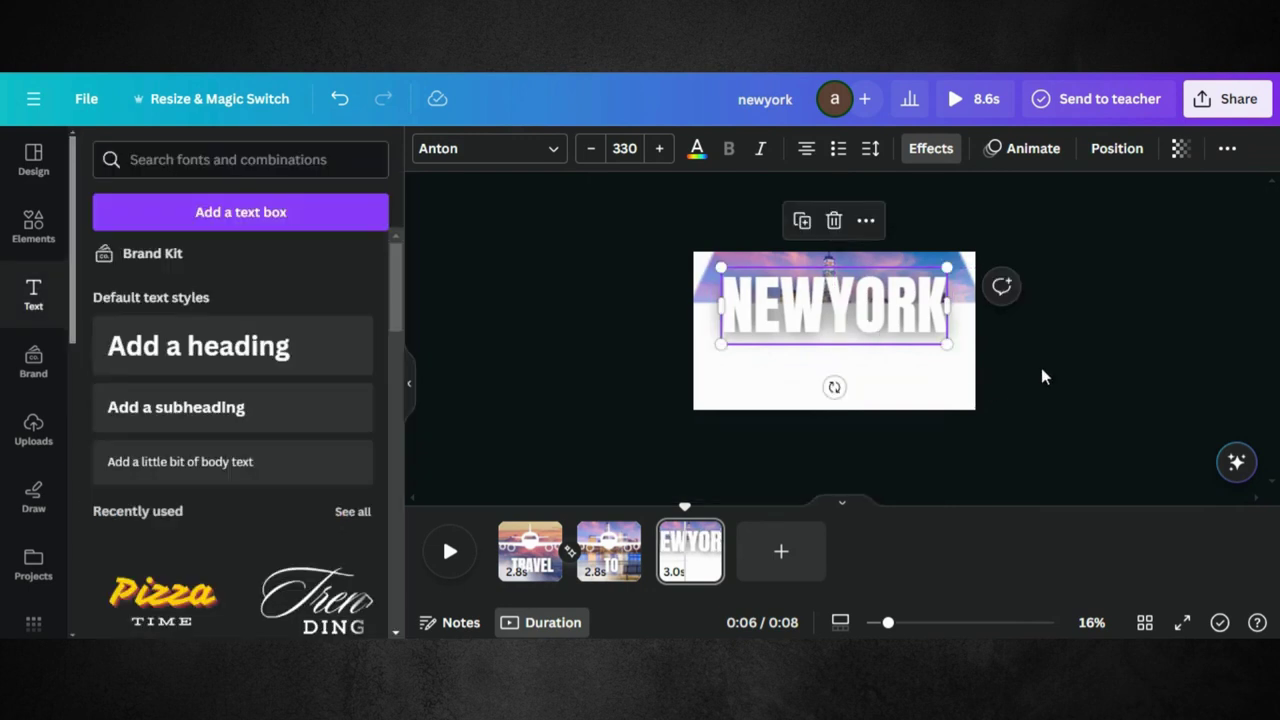
key(Escape)
click(845, 326)
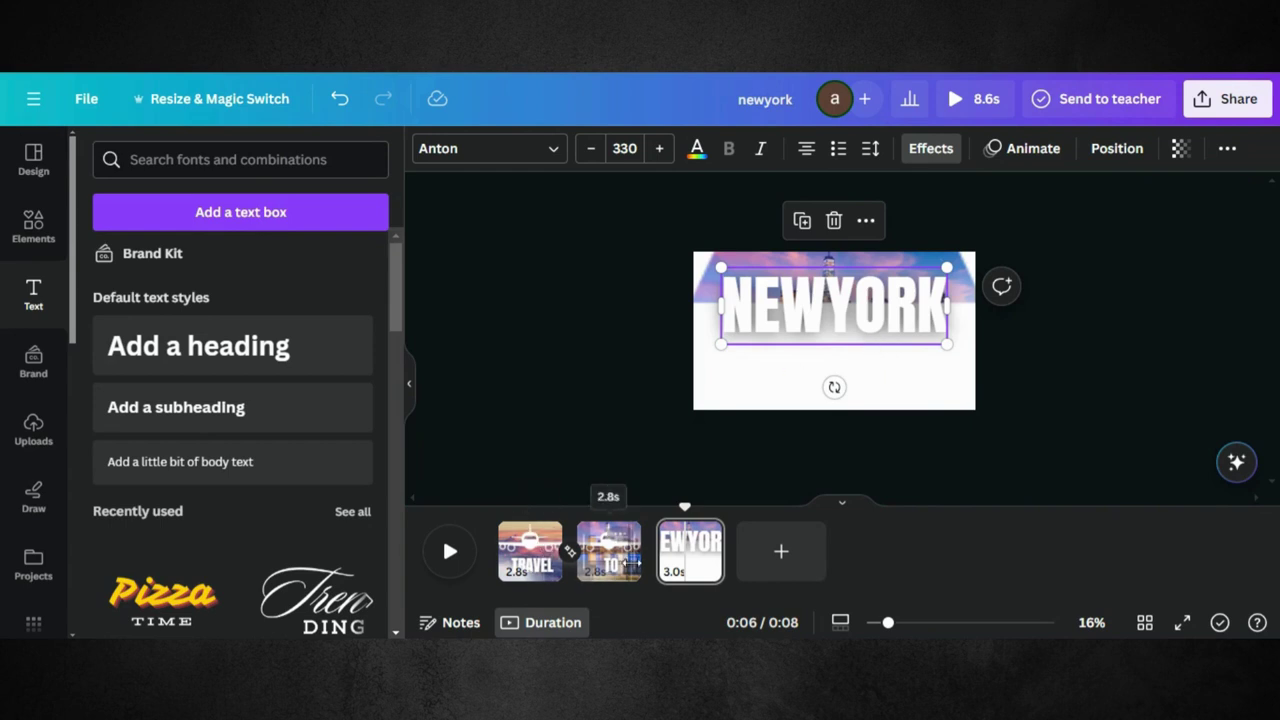
Apply the 0.5-second Match & Move transition between all pages and play the video from page 1
click(569, 551)
scroll(270, 510, down, 1)
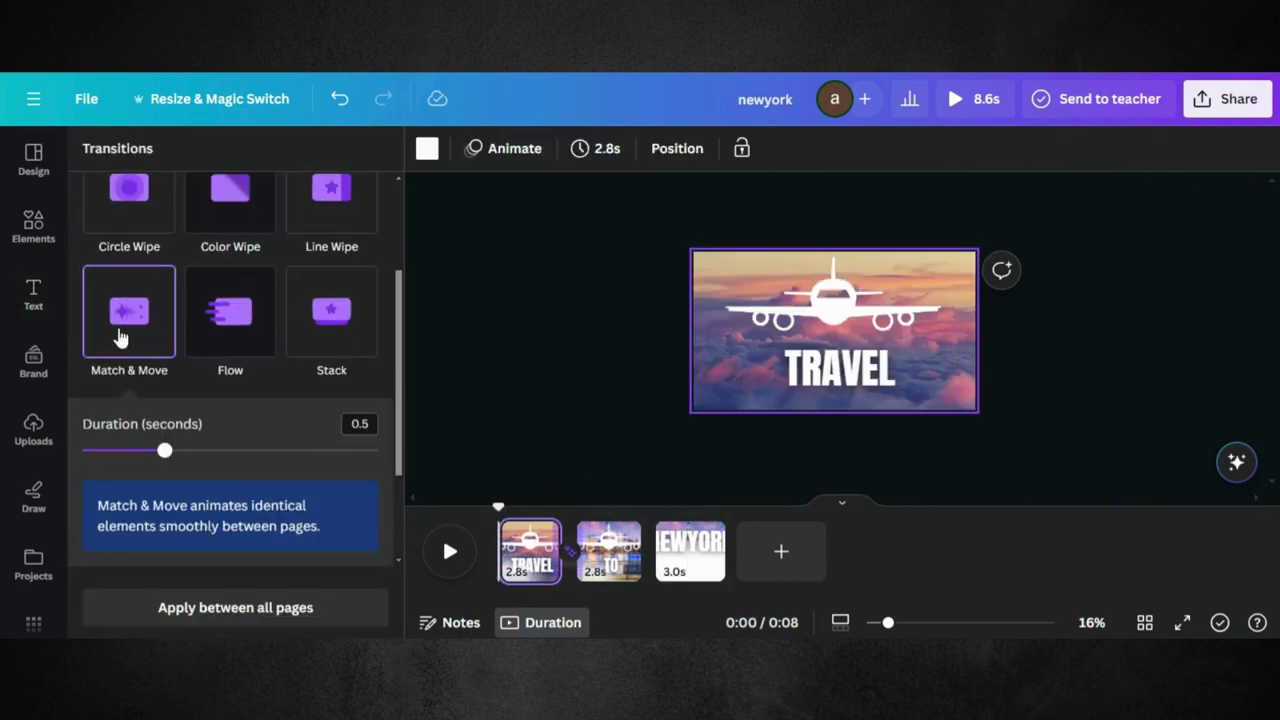
click(120, 334)
click(222, 608)
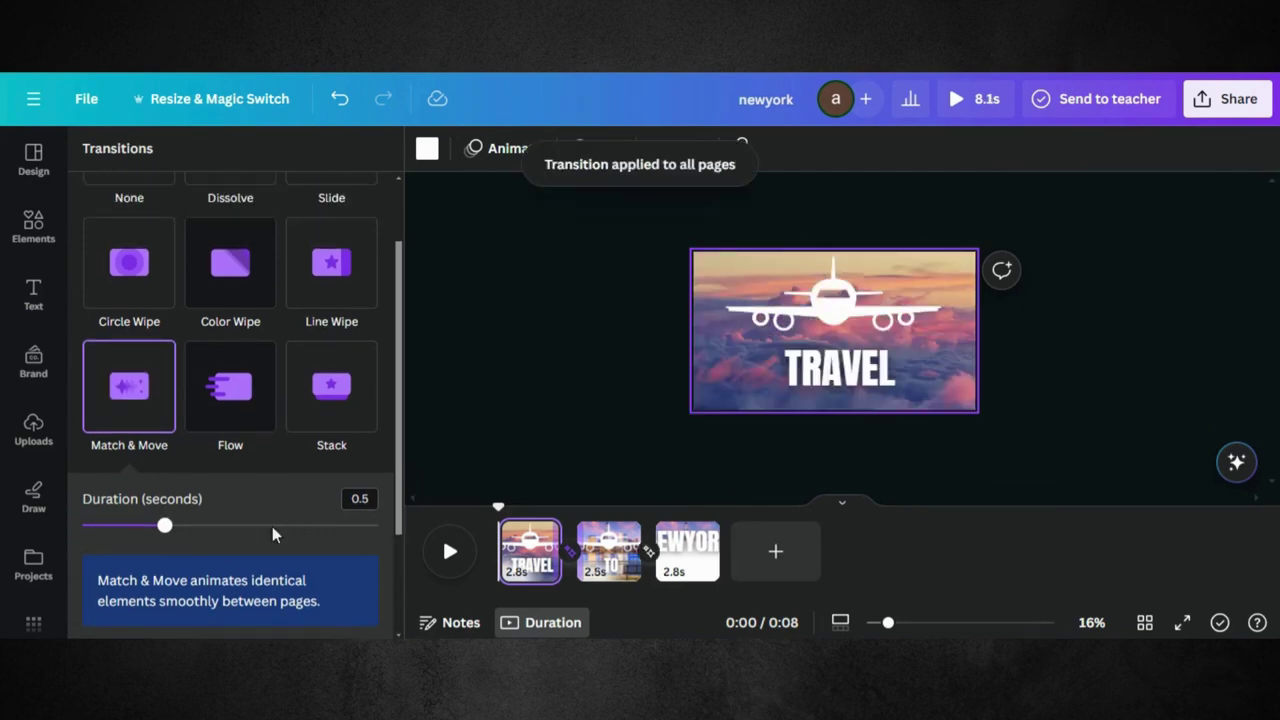
click(450, 551)
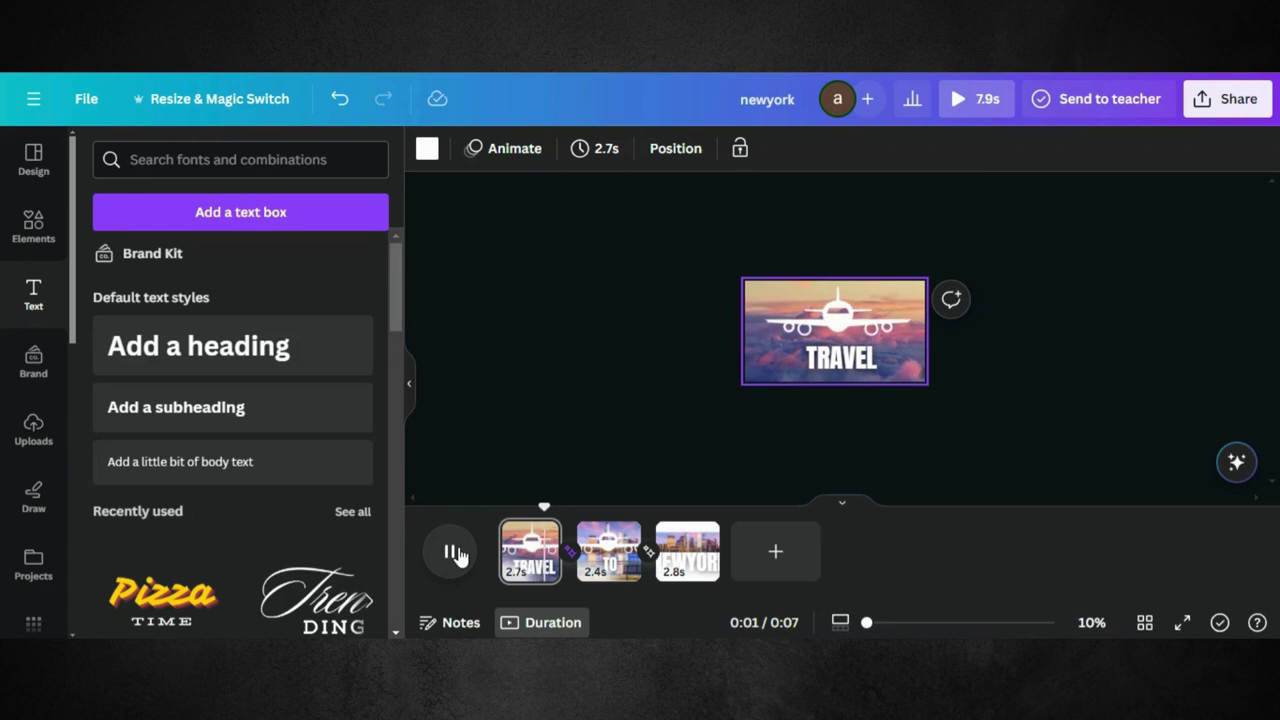